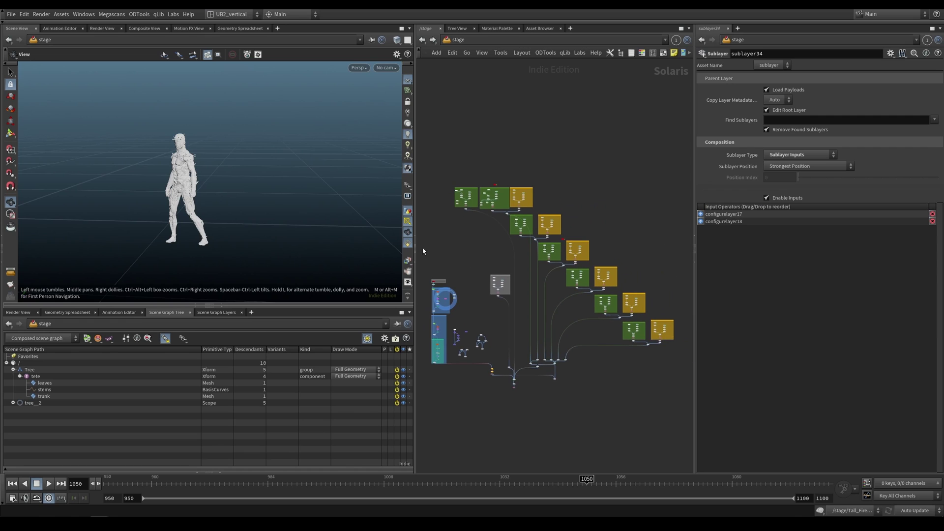
Look over the stage's node network, from the shot boxes to the scene structure and character column.
middle_drag(423, 251, 467, 248)
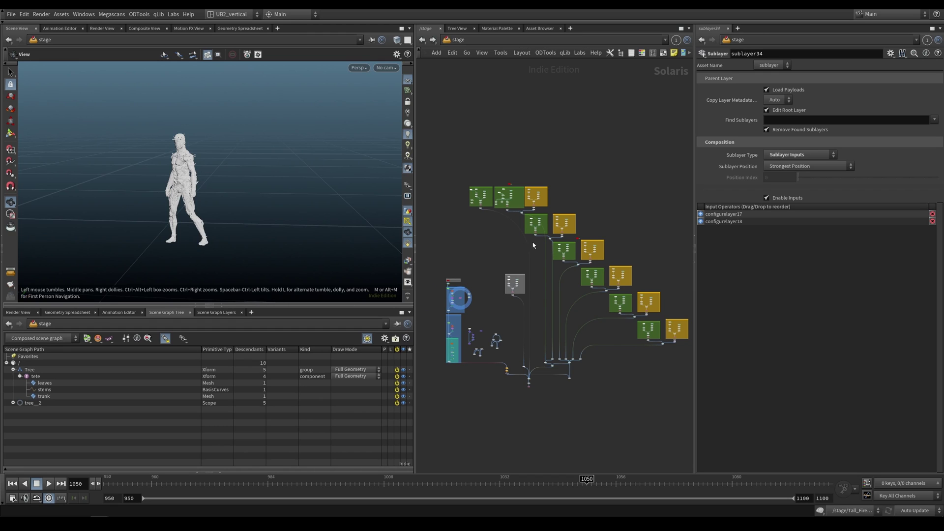
middle_drag(483, 256, 525, 222)
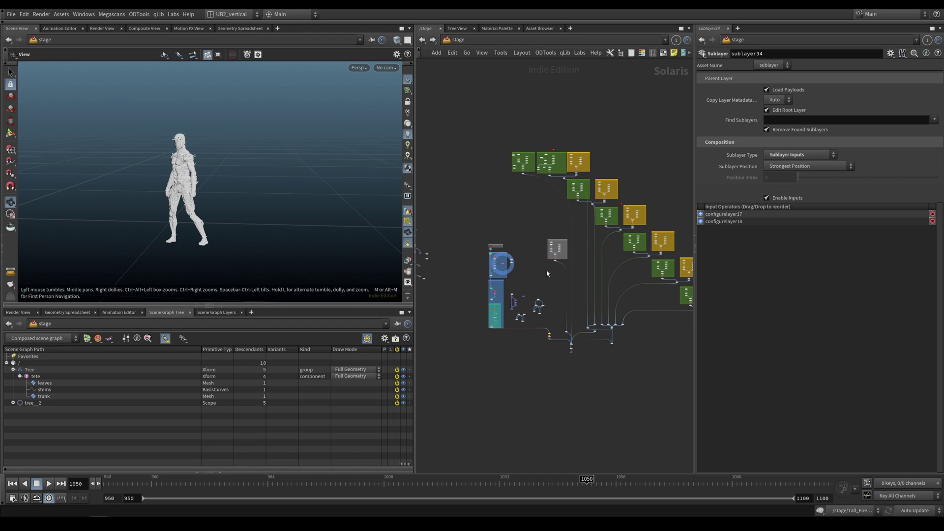
middle_drag(552, 280, 538, 266)
drag(466, 256, 525, 374)
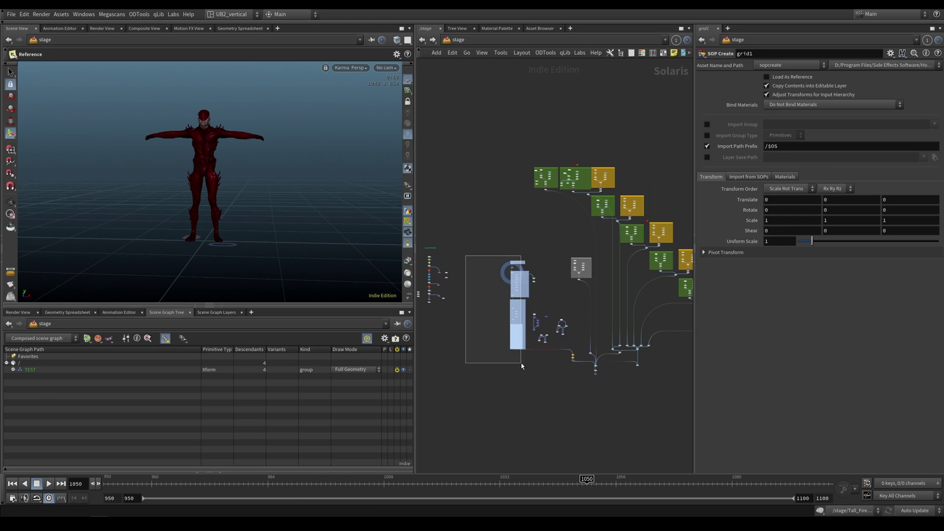
middle_drag(554, 304, 543, 295)
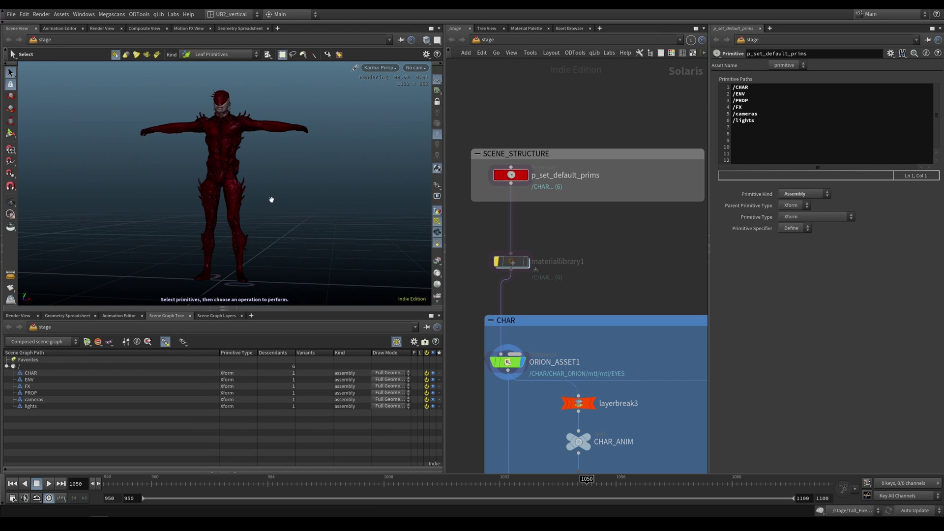
Switch the viewport out of Karma rendering and select the p_set_default_prims node in the SCENE_STRUCTURE box.
alt+middle_drag(272, 199, 258, 200)
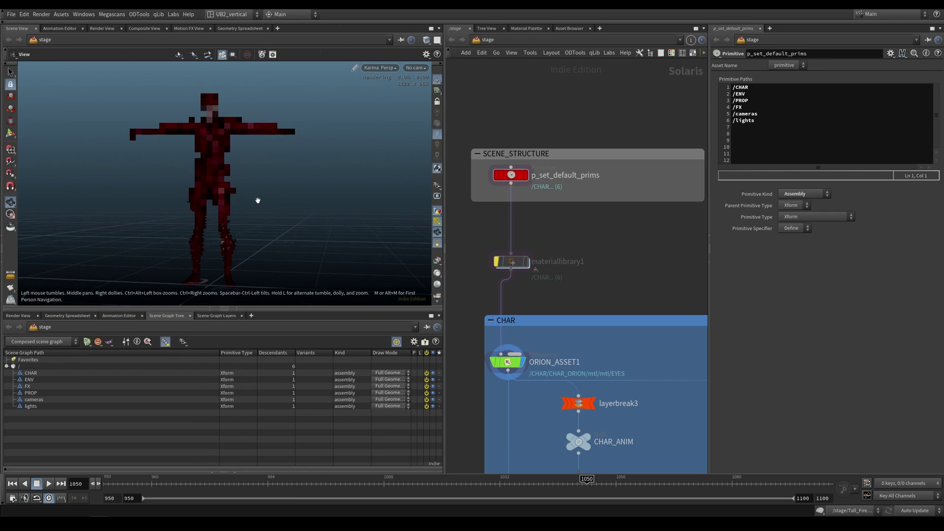
alt+middle_drag(214, 232, 213, 226)
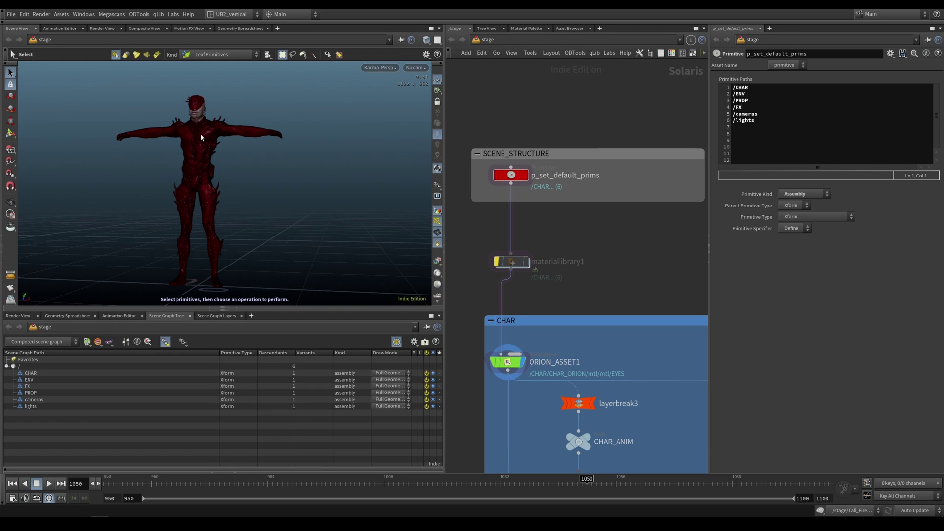
key(alt+shift+h)
click(515, 176)
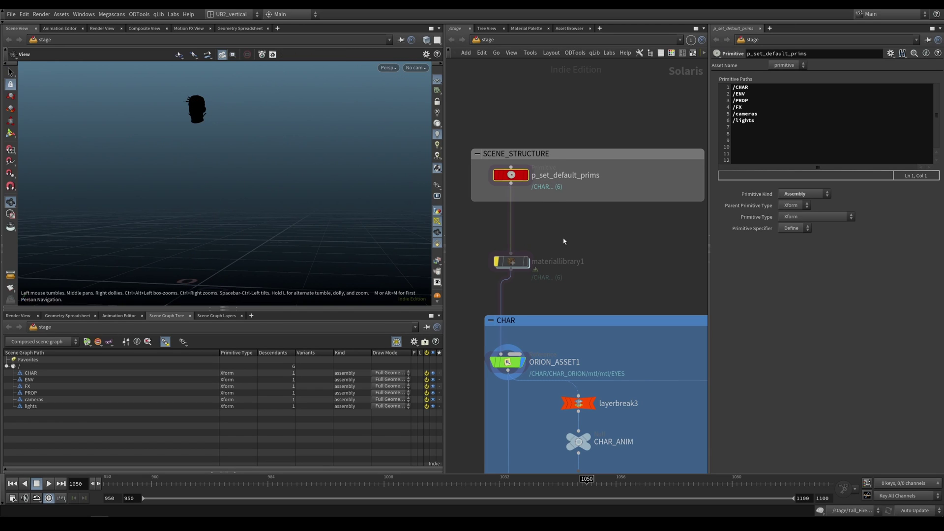
scroll(565, 239, down, 3)
scroll(564, 234, up, 2)
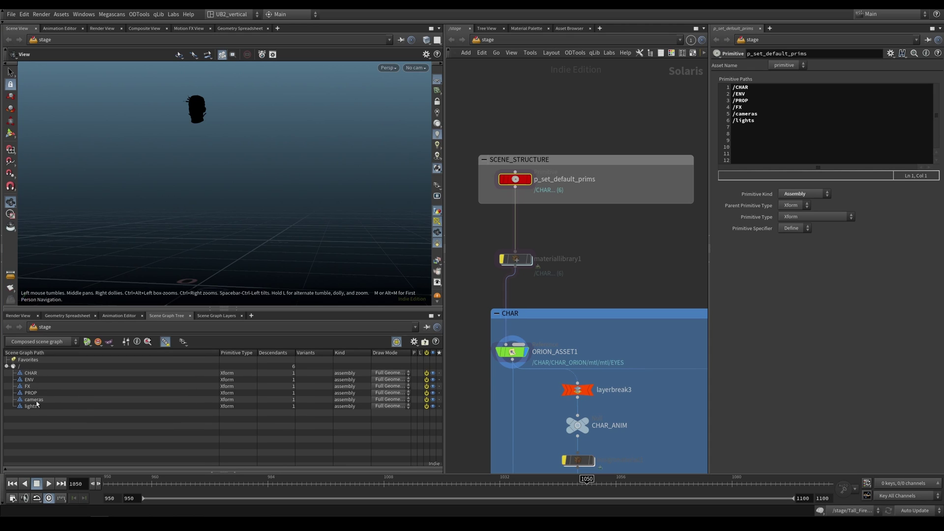
middle_drag(568, 257, 553, 257)
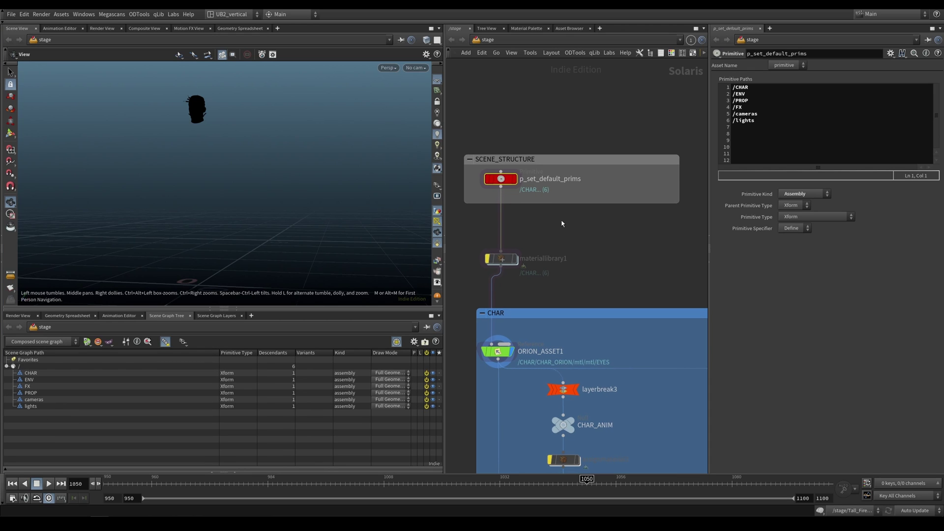
Add /TEST as a new line at the end of the primitive paths of p_set_default_prims.
click(796, 123)
key(Return)
text(/)
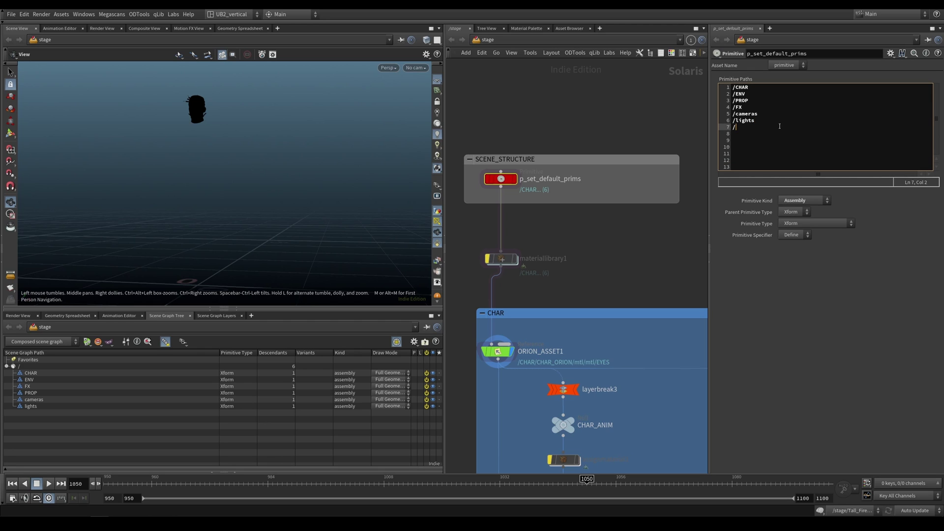
text(TEST)
key(Return)
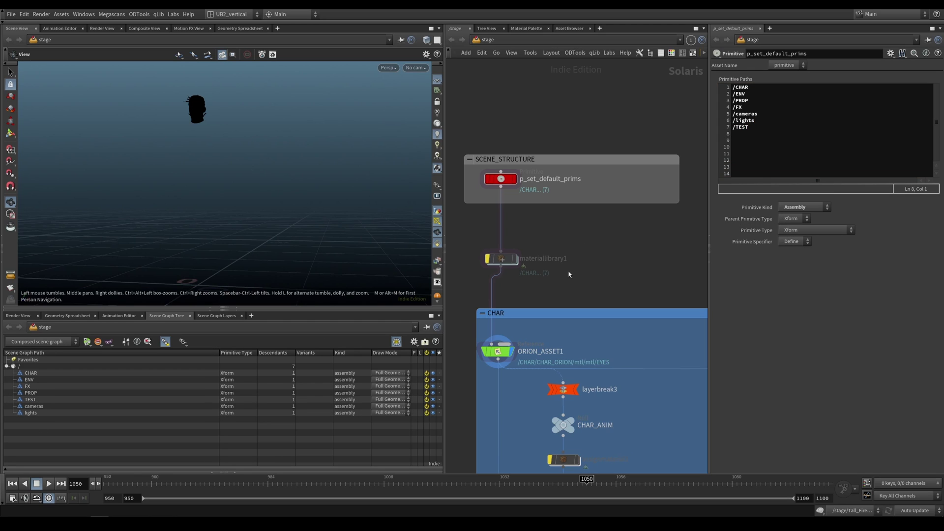
Remove the /TEST entry from the primitive paths of p_set_default_prims.
key(BackSpace)
key(BackSpace)
key(BackSpace)
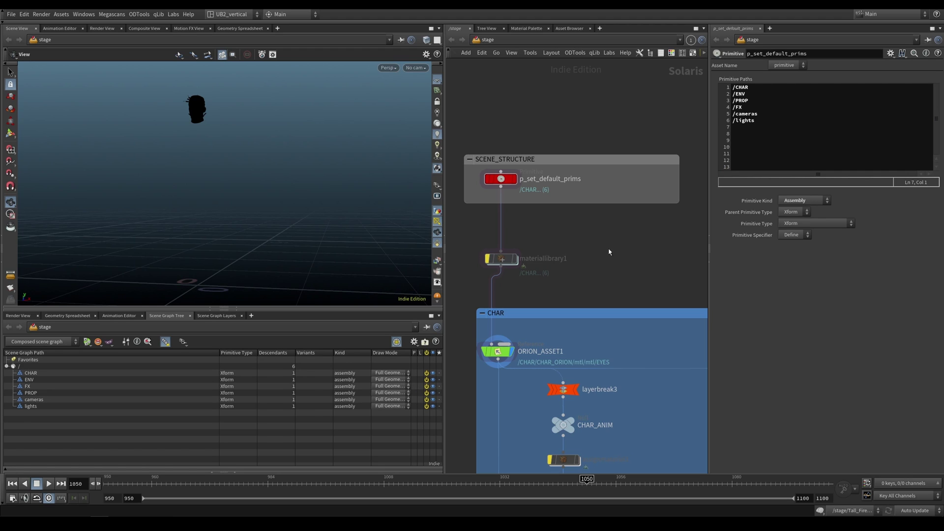
Review the available options for the primitive kind and primitive type settings of p_set_default_prims.
click(806, 200)
click(797, 231)
click(807, 201)
click(789, 208)
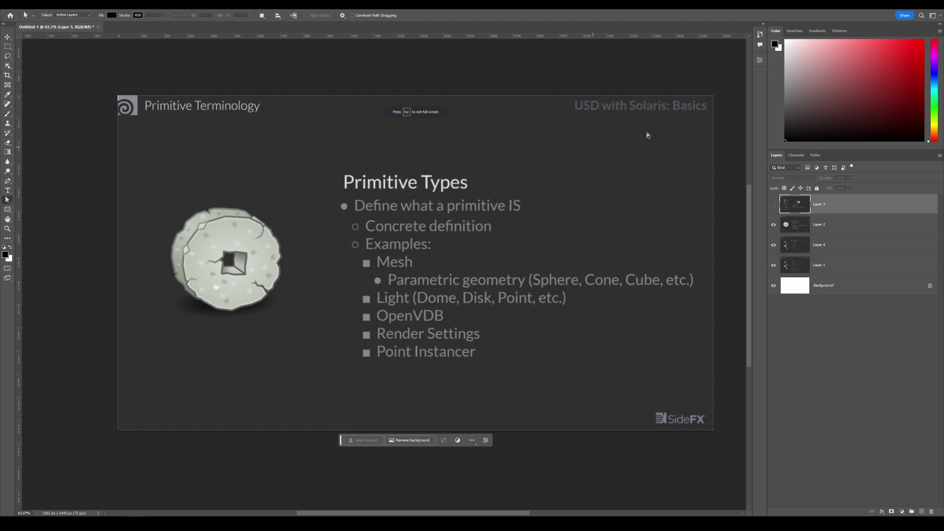
In Photoshop, go through the Kind, Kind Example, Primitive Types and Leaf Primitives slides by toggling the visibility of their layers.
click(774, 225)
click(773, 245)
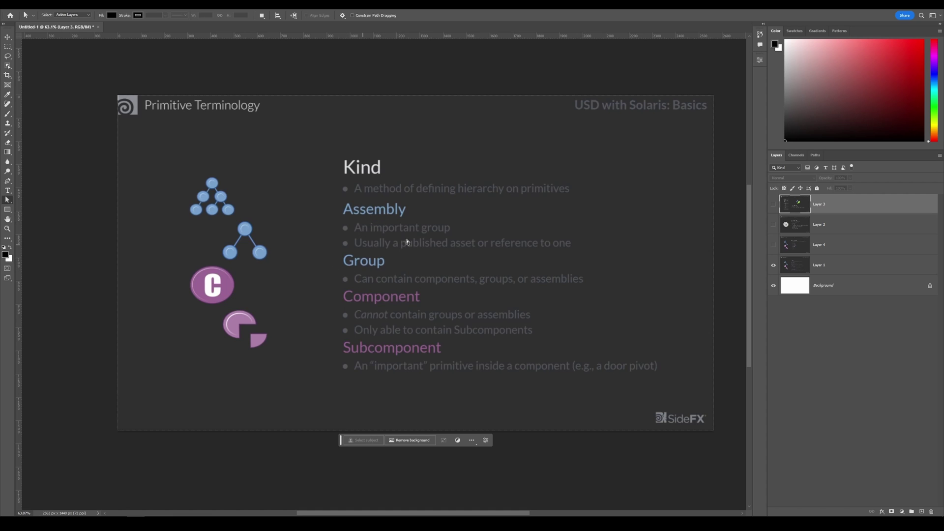
click(774, 245)
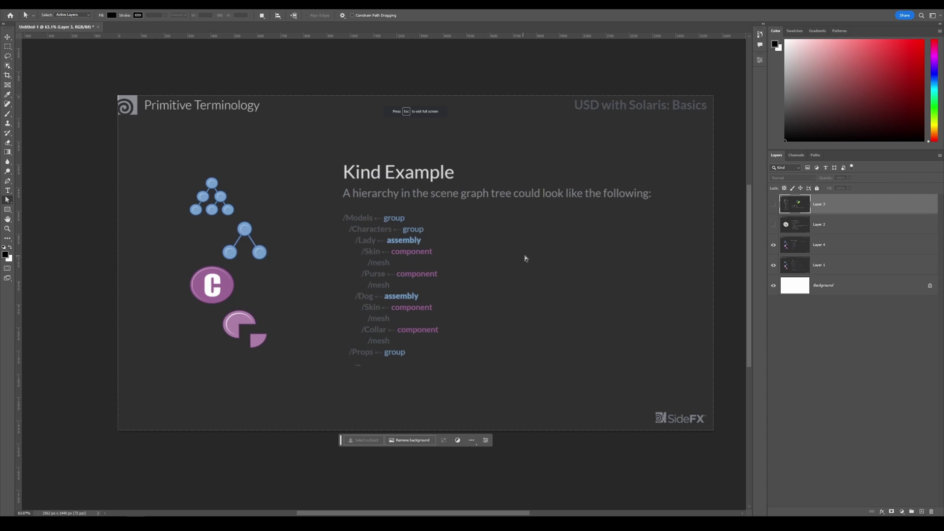
click(775, 226)
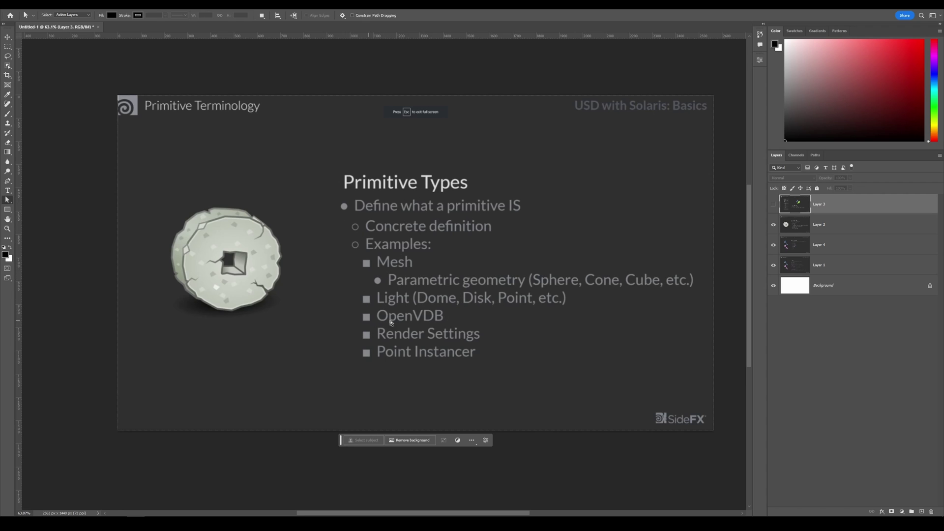
click(775, 206)
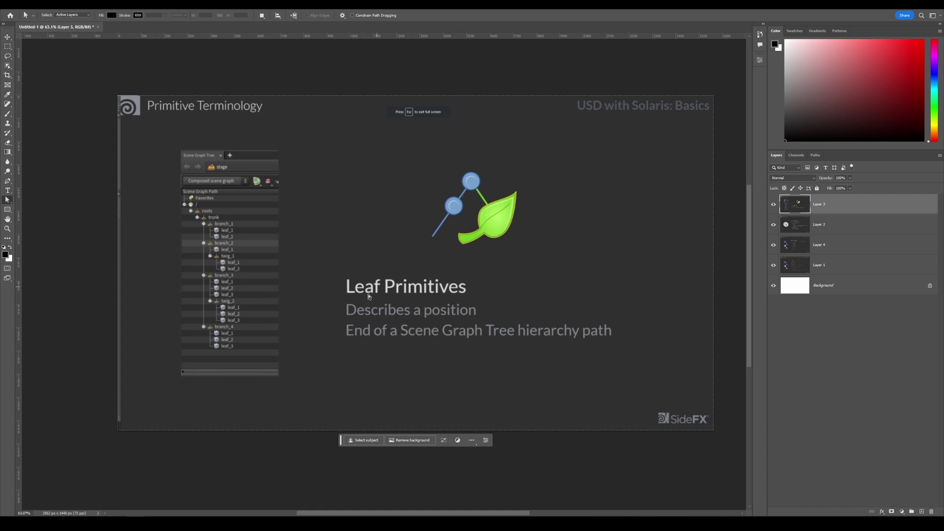
Examine the scene graph tree hierarchy on the Leaf Primitives slide up close, hiding Layers 2, 3 and 4 briefly to check the Kind slide.
ctrl+drag(211, 265, 262, 264)
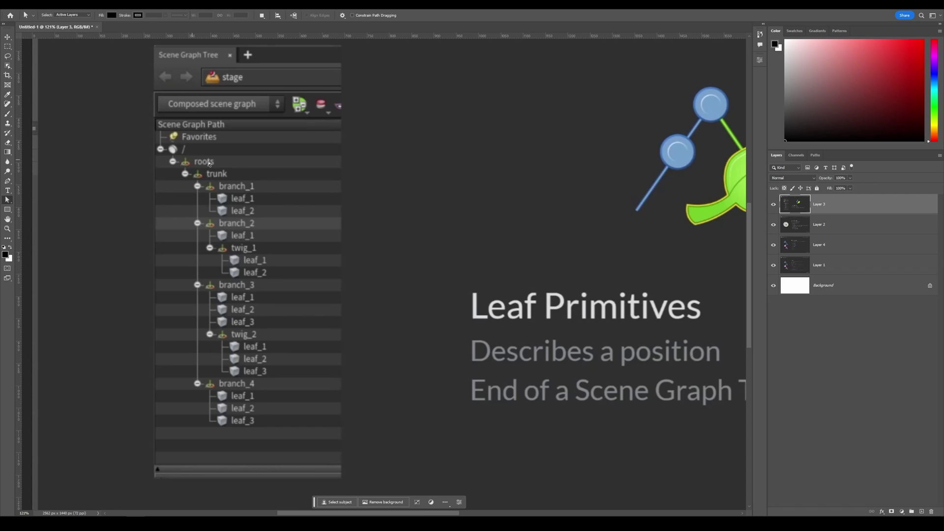
drag(773, 206, 774, 246)
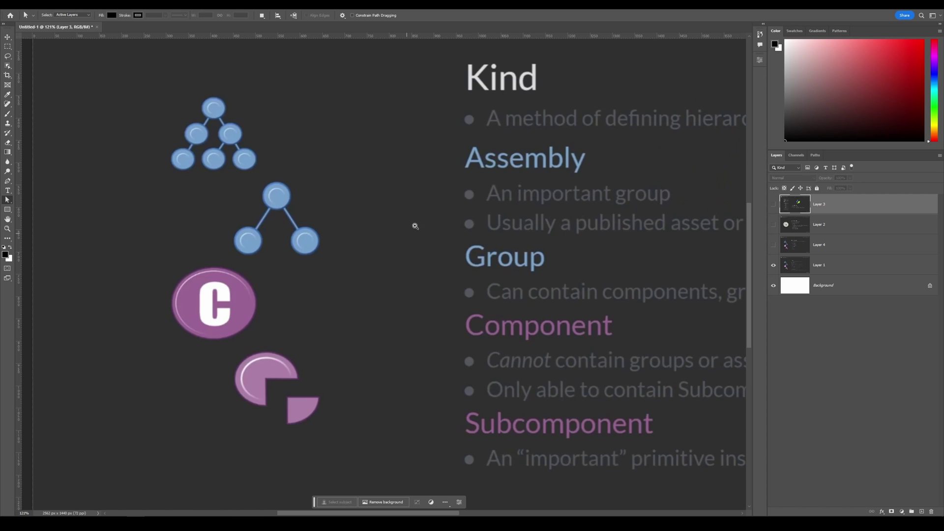
alt+scroll(415, 226, down, 5)
click(773, 204)
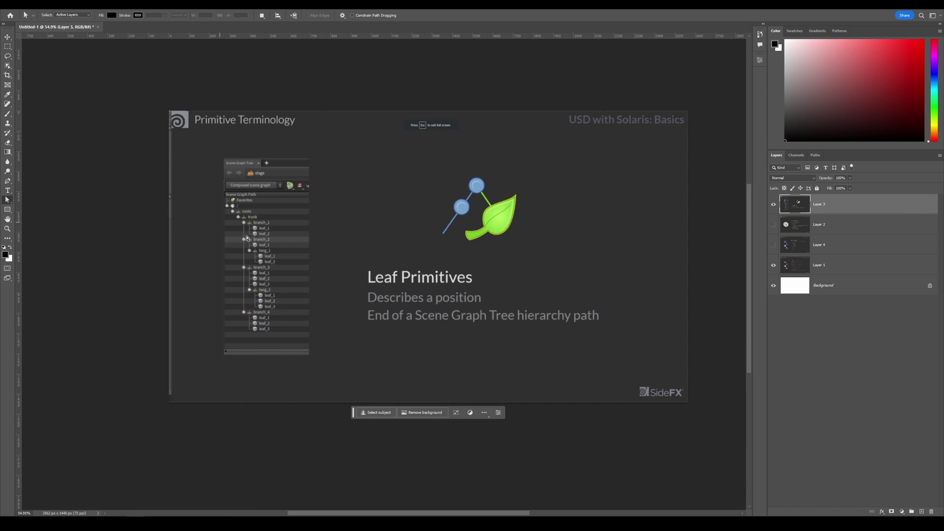
alt+scroll(248, 238, up, 5)
alt+scroll(249, 246, down, 1)
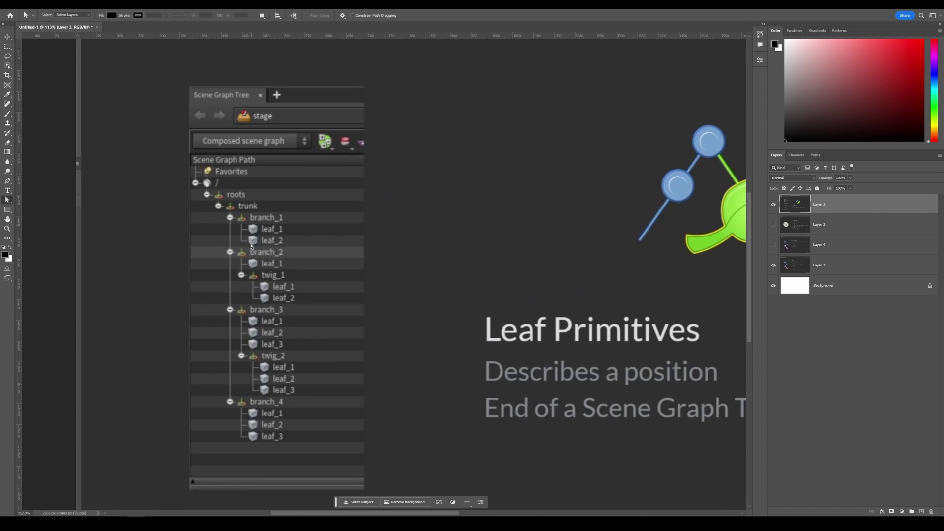
middle_drag(267, 239, 252, 235)
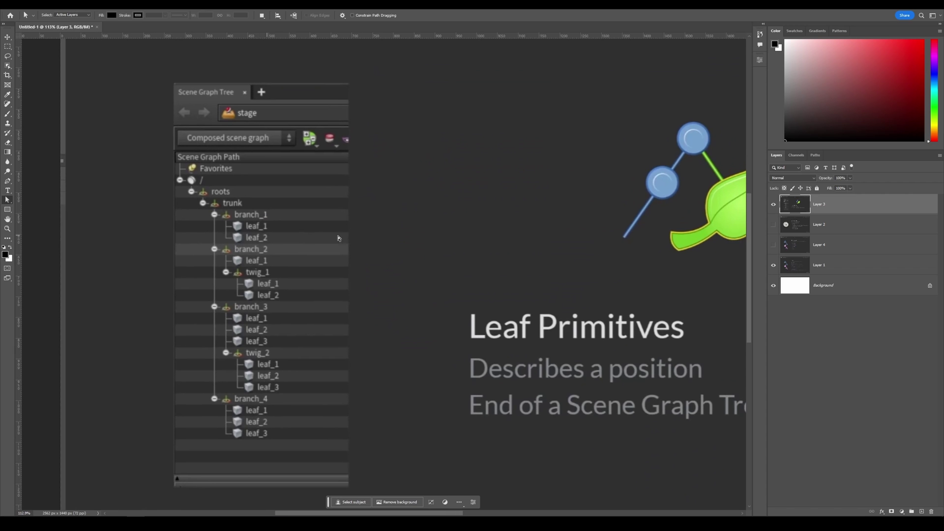
Compare the Kind slide with the Leaf Primitives slide by hiding and reshowing Layer 3.
click(775, 207)
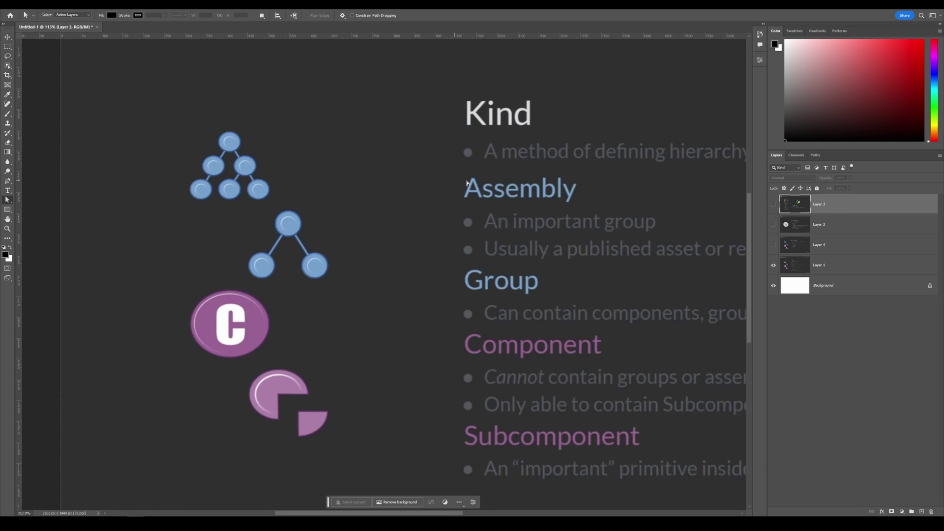
click(774, 205)
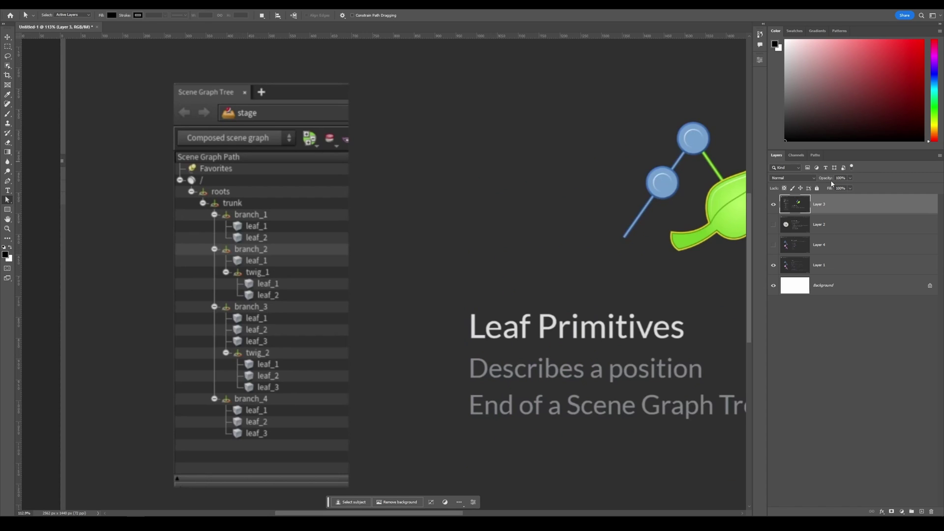
ctrl+drag(344, 261, 381, 269)
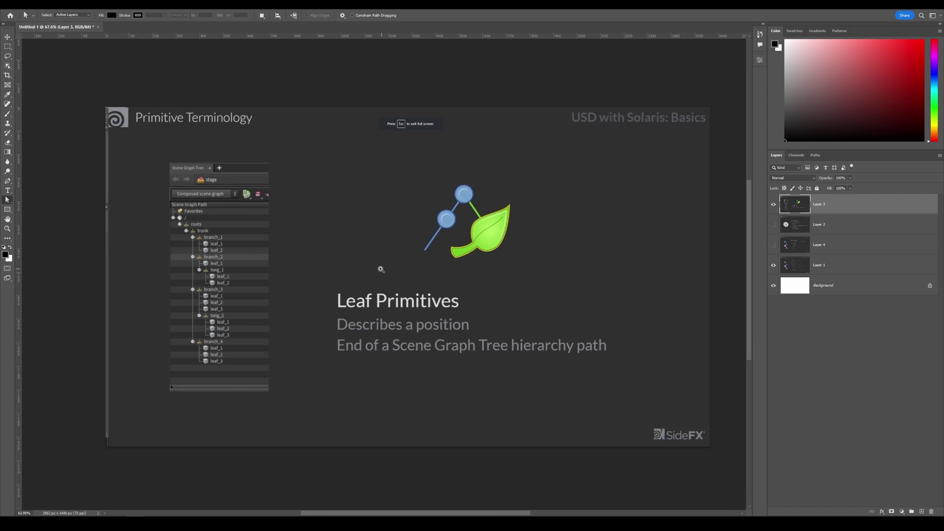
alt+scroll(381, 269, down, 2)
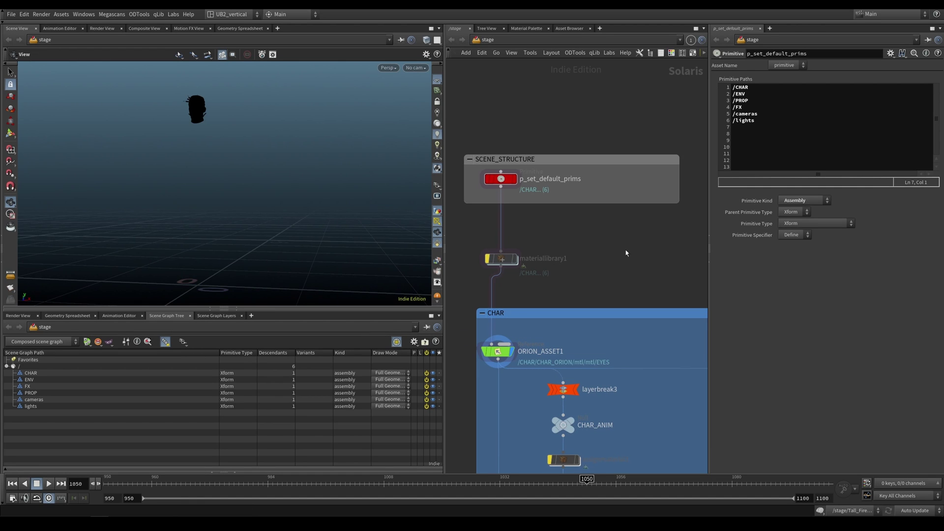
Switch back to Houdini and select the ORION_ASSET1 reference node in the CHAR box.
mouse_move(626, 250)
middle_down()
mouse_move(631, 245)
mouse_move(620, 261)
mouse_move(621, 243)
middle_up()
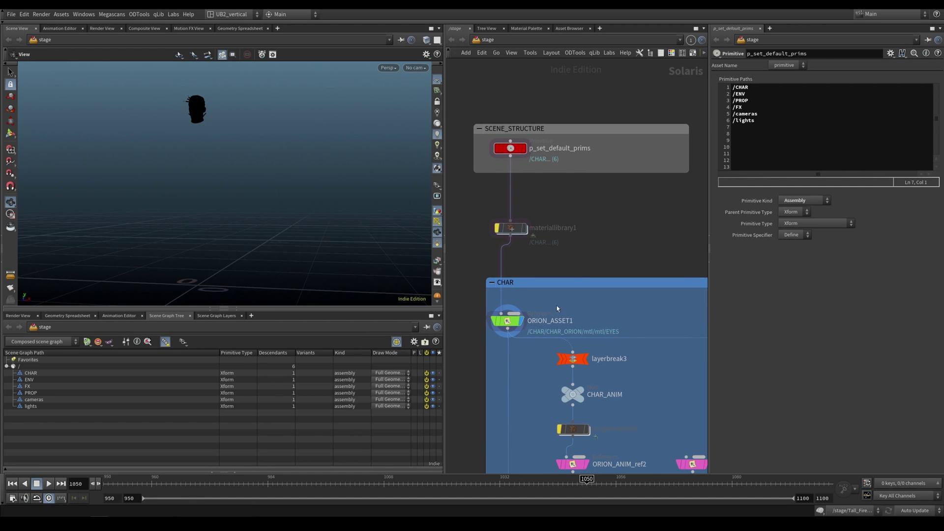
click(510, 321)
scroll(580, 311, down, 1)
middle_drag(580, 311, 565, 288)
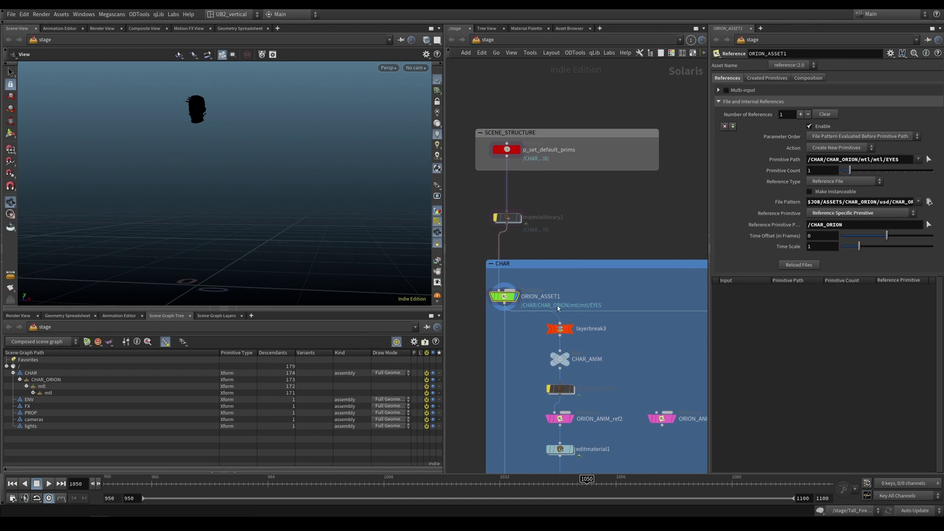
scroll(510, 327, up, 2)
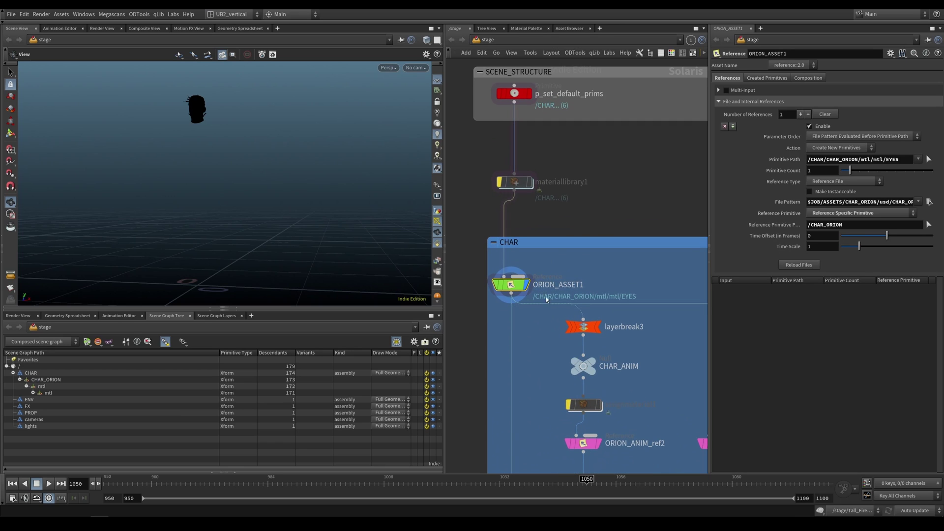
Check the end of the USD file path in ORION_ASSET1's file pattern without changing it.
drag(930, 201, 937, 211)
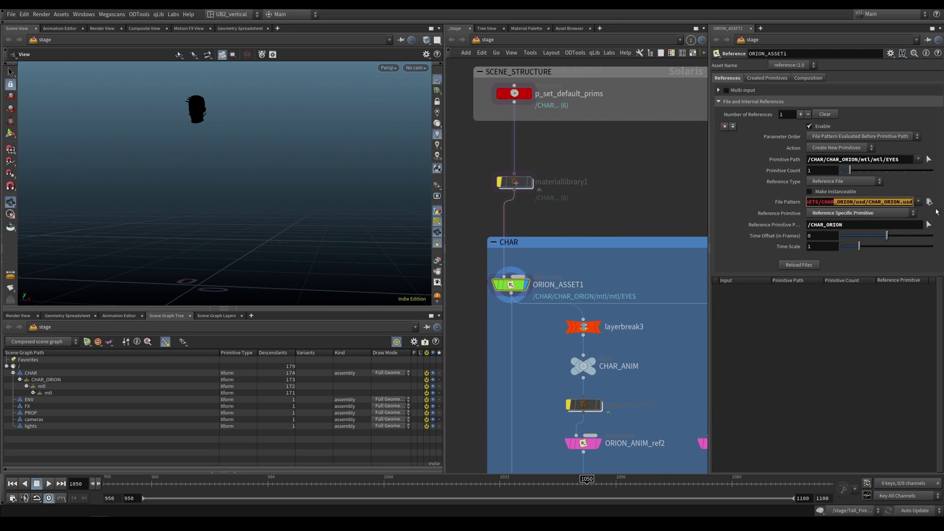
click(875, 202)
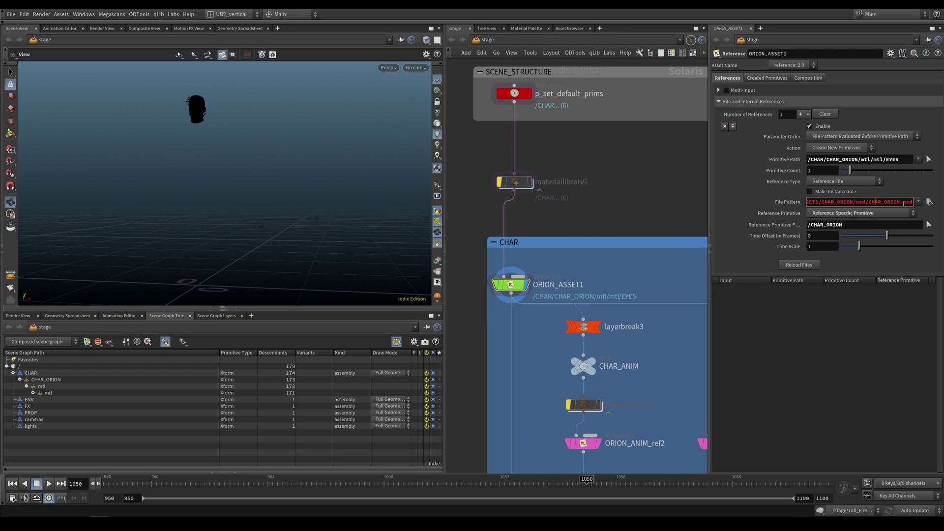
key(Escape)
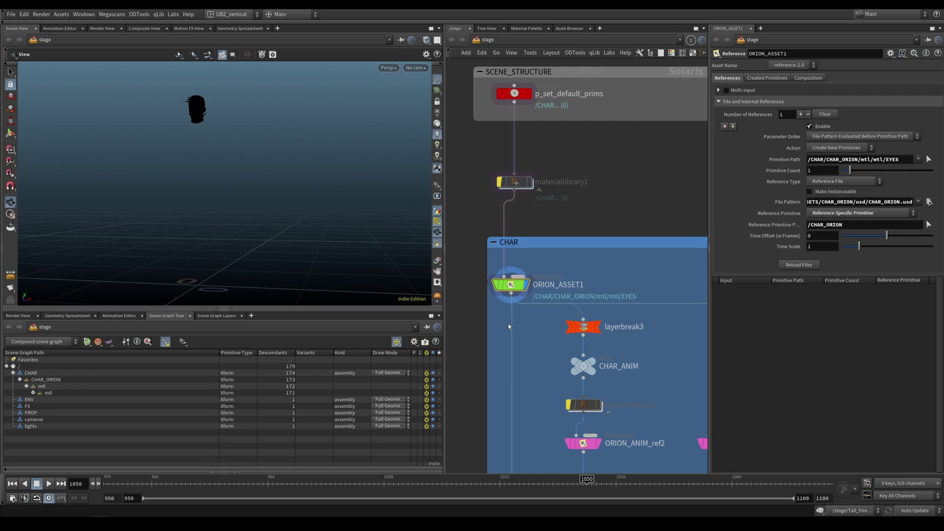
Expand the CHAR_ORION hierarchy in the scene graph tree down to the geometry and materials inside EYES.
click(33, 393)
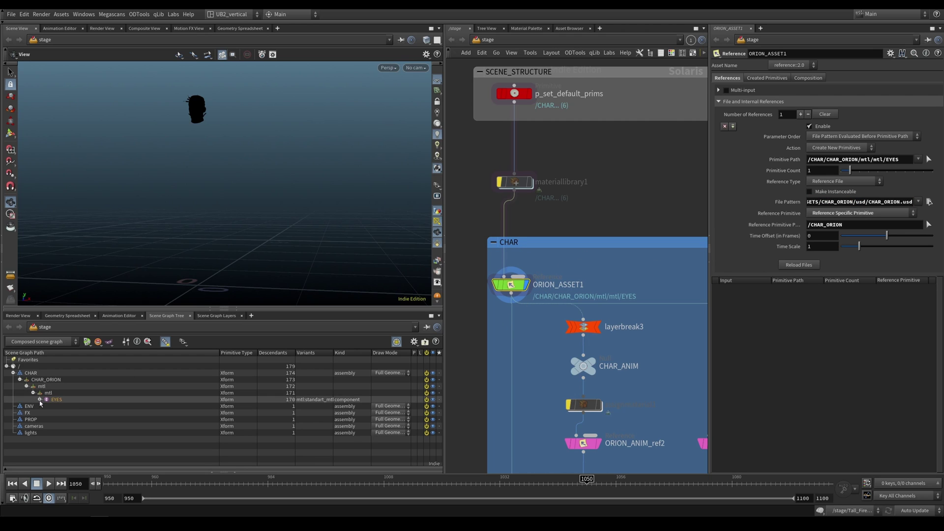
click(46, 414)
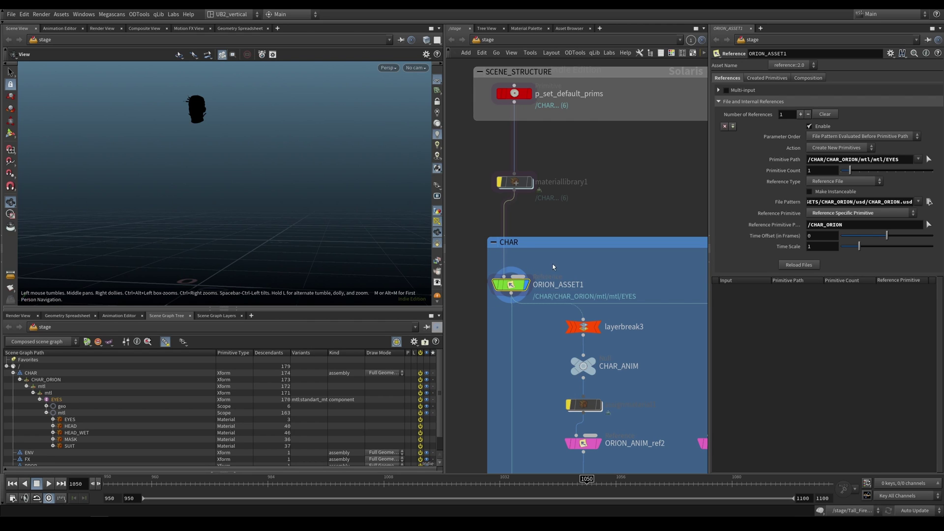
scroll(554, 267, down, 6)
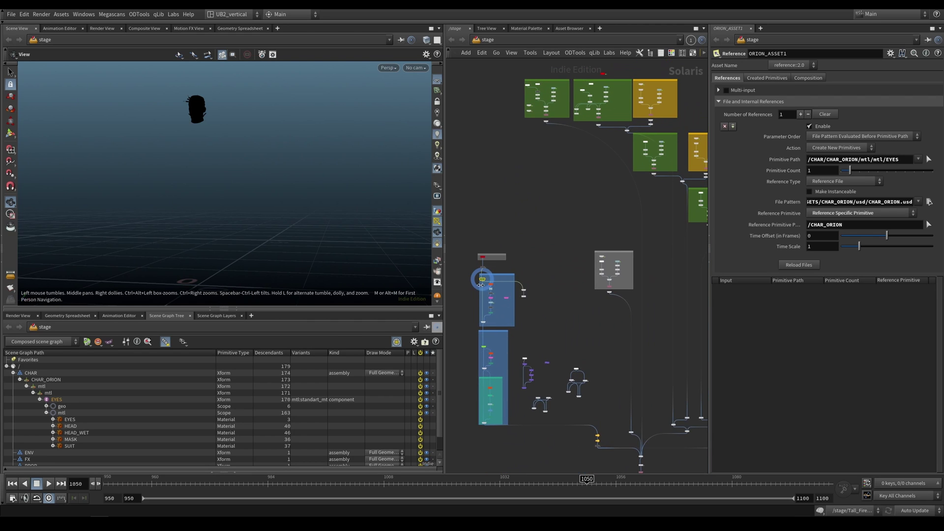
Survey the whole stage network, from the scene structure, CHAR and PROP boxes to the green and yellow boxes and the nodes at the end.
scroll(481, 285, up, 6)
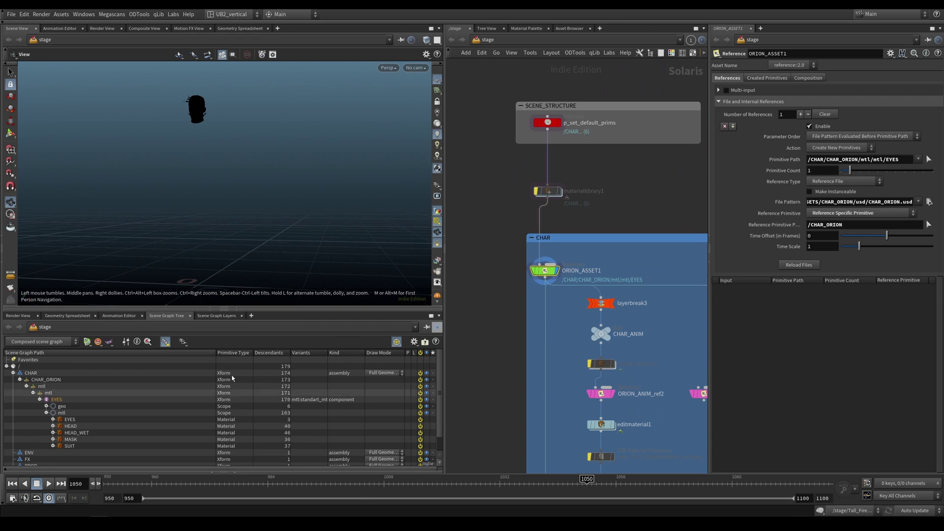
scroll(545, 254, down, 6)
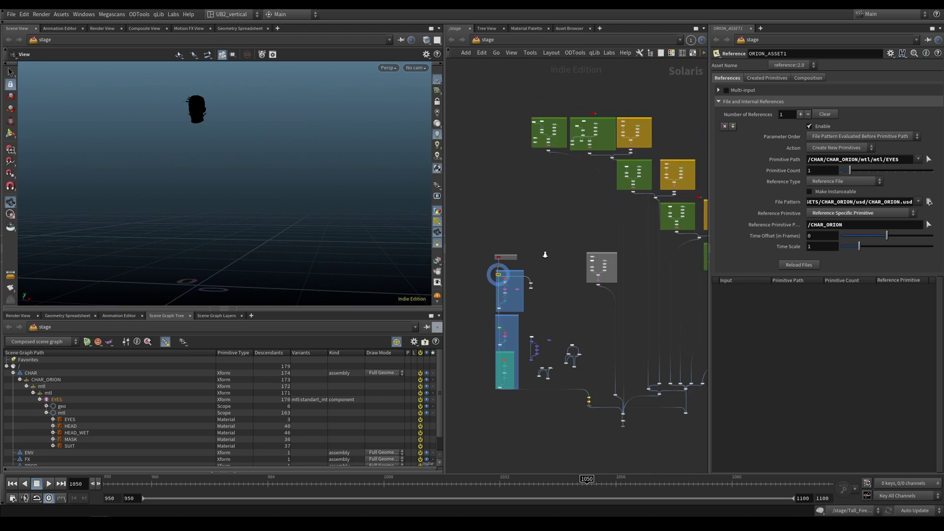
scroll(545, 254, down, 2)
drag(685, 142, 648, 198)
middle_drag(607, 192, 535, 165)
drag(657, 154, 542, 264)
middle_drag(522, 343, 604, 324)
drag(674, 305, 633, 331)
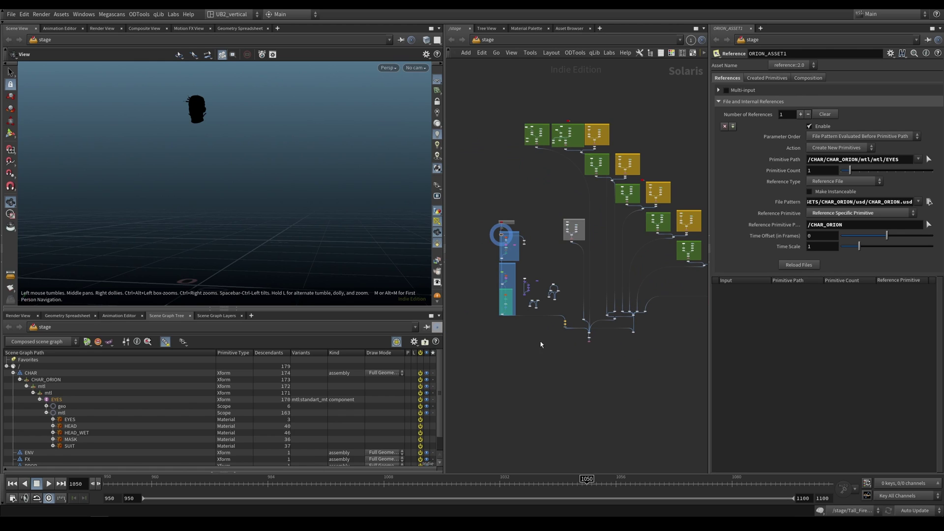
drag(688, 106, 574, 164)
drag(536, 191, 501, 230)
drag(488, 87, 644, 157)
drag(546, 341, 576, 314)
drag(570, 357, 606, 327)
Reselect the ORION_ASSET1 reference node in the CHAR box and collapse the mtl scope under EYES in the scene graph tree.
right_drag(541, 259, 565, 239)
middle_drag(520, 262, 594, 265)
right_drag(507, 233, 555, 202)
middle_drag(565, 178, 468, 287)
right_drag(468, 287, 501, 266)
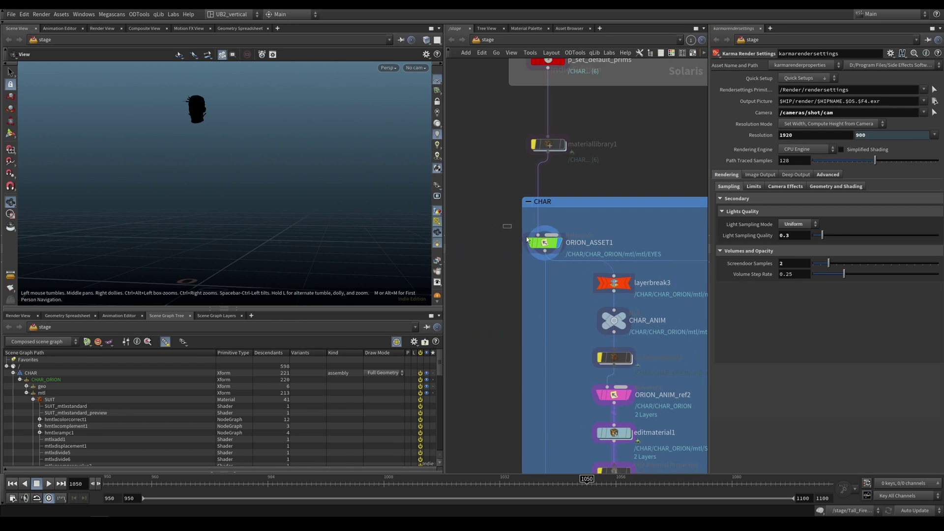
click(541, 242)
middle_drag(538, 302, 503, 269)
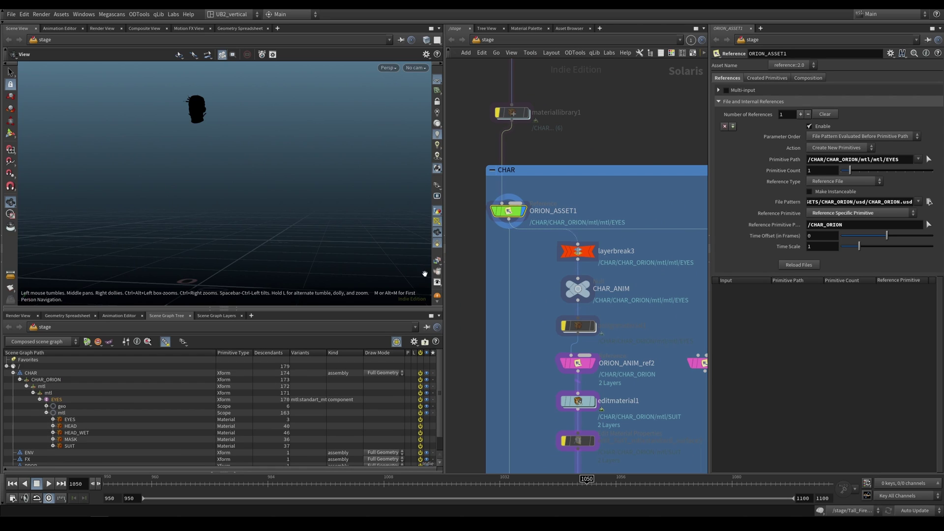
click(46, 412)
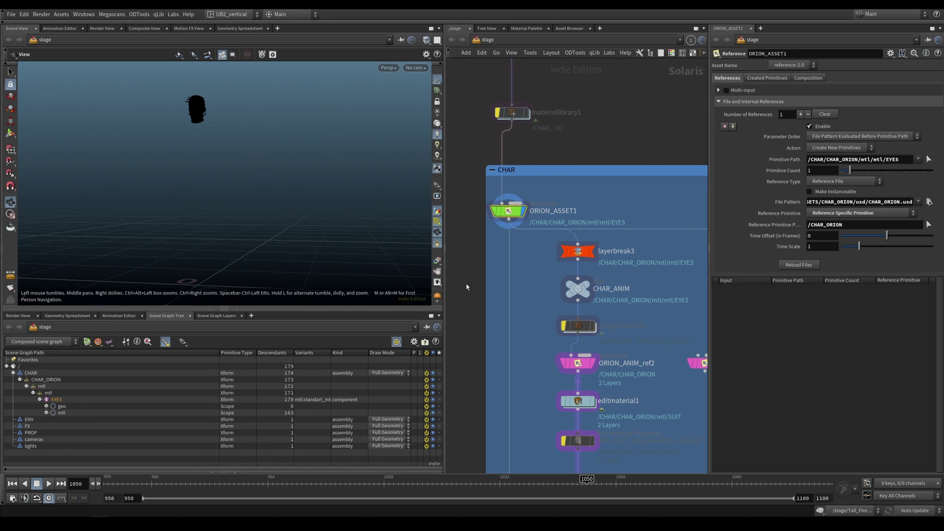
scroll(470, 281, up, 2)
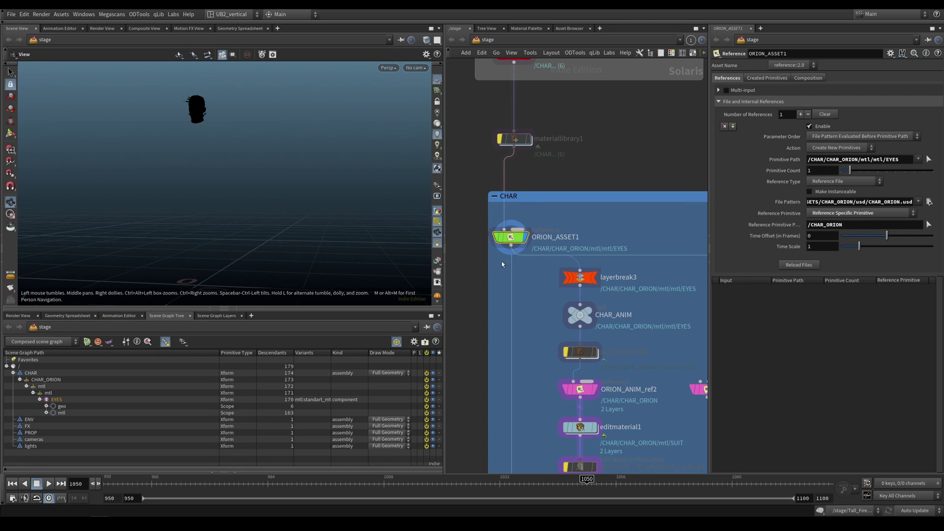
Check the start of the USD file path in ORION_ASSET1's file pattern.
drag(848, 203, 792, 203)
click(821, 203)
middle_drag(538, 290, 527, 273)
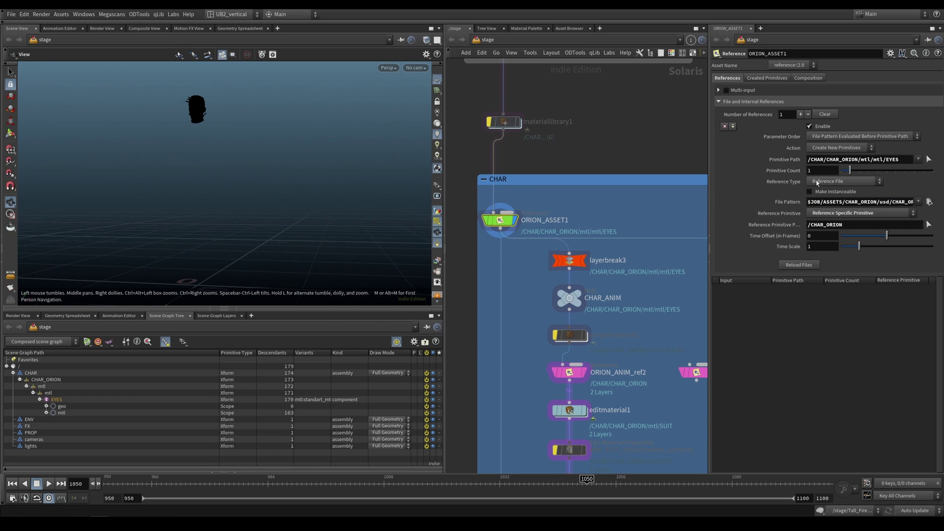
Shorten ORION_ASSET1's primitive path to /CHAR/CHAR_ORIO.
key(ctrl+z)
click(836, 159)
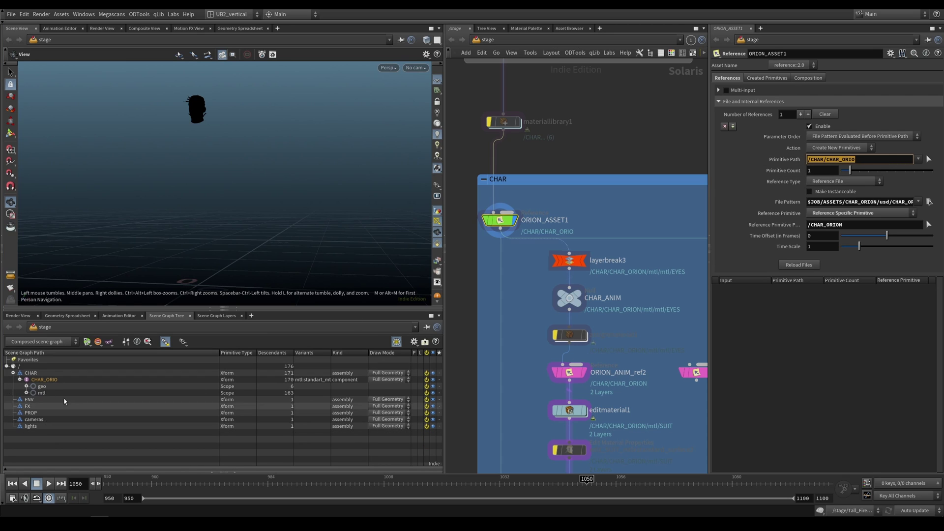
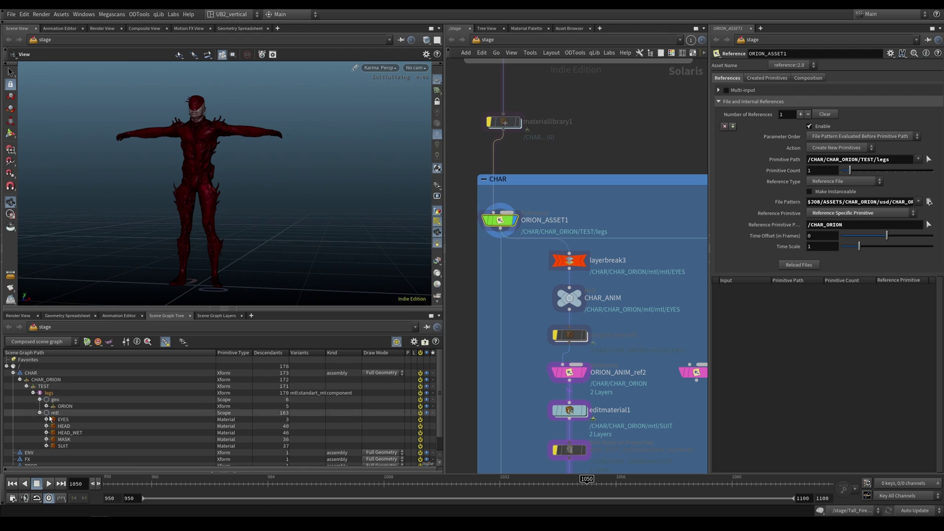
Remove the TEST/legs levels from ORION_ASSET1's primitive path, leaving /CHAR/CHAR_ORION.
drag(894, 160, 766, 159)
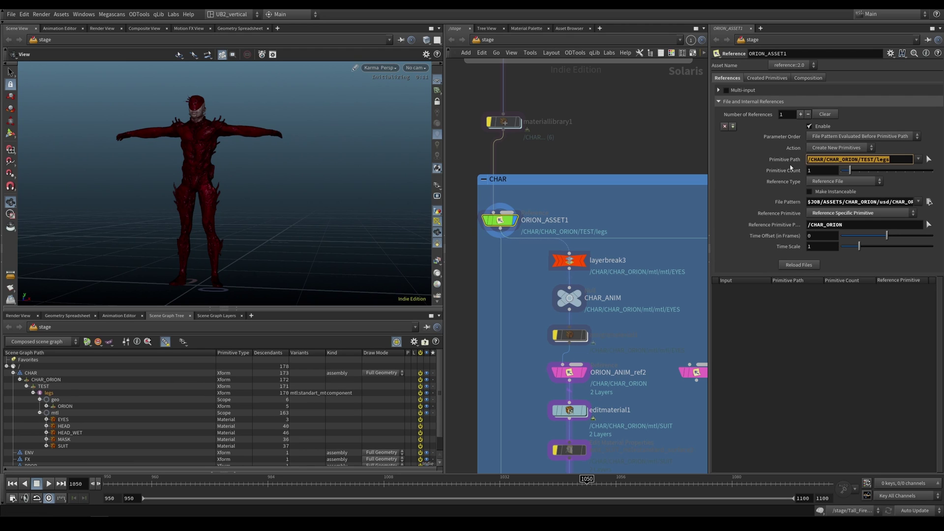
drag(895, 160, 858, 161)
key(BackSpace)
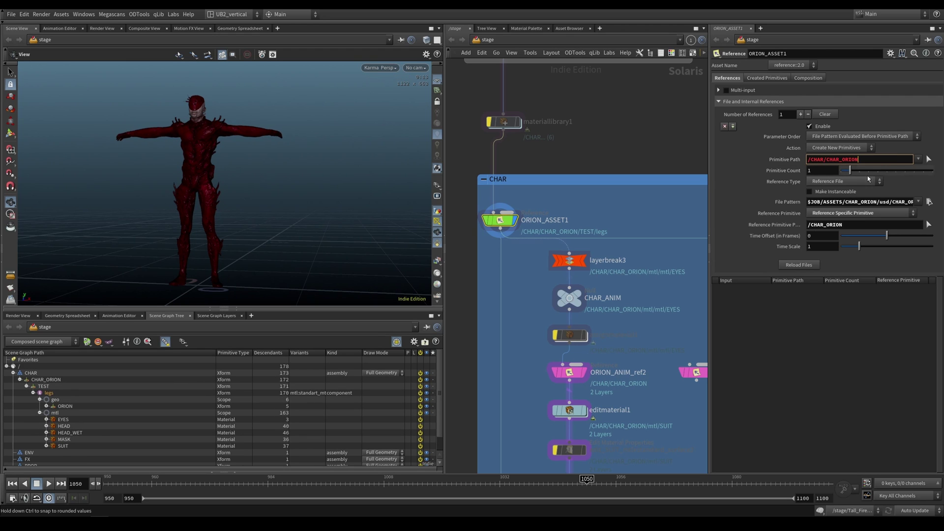
key(Return)
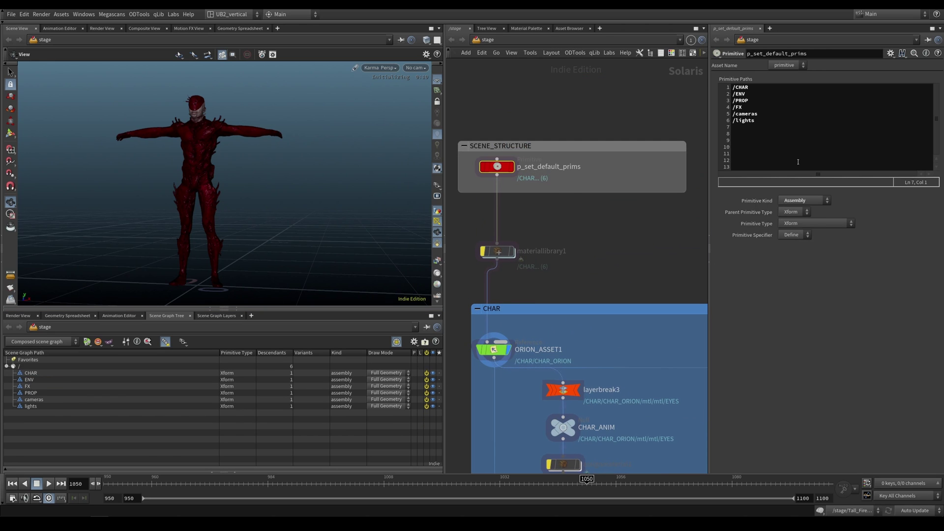
Reselect ORION_ASSET1, browse the asset's usd folder containing CHAR_ORION.usd, and close the file browser without picking another file.
middle_drag(627, 259, 643, 189)
click(510, 280)
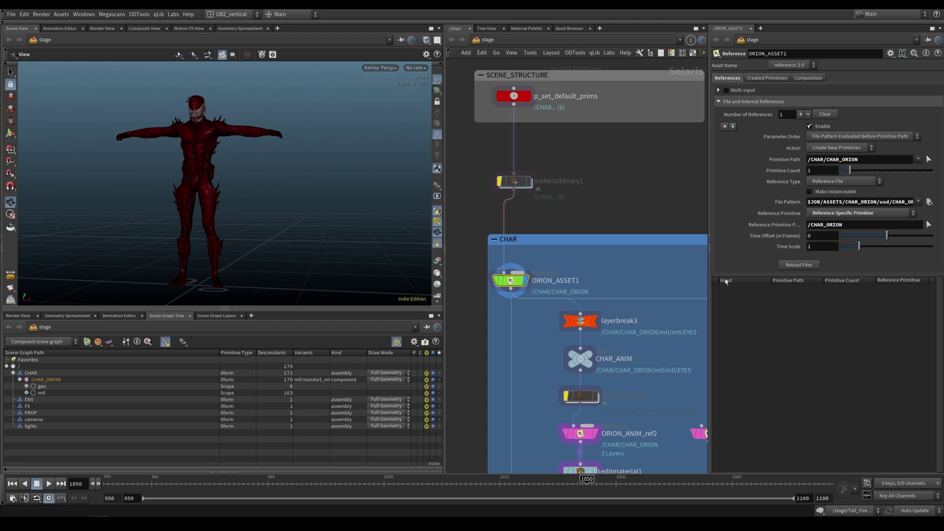
drag(825, 202, 927, 216)
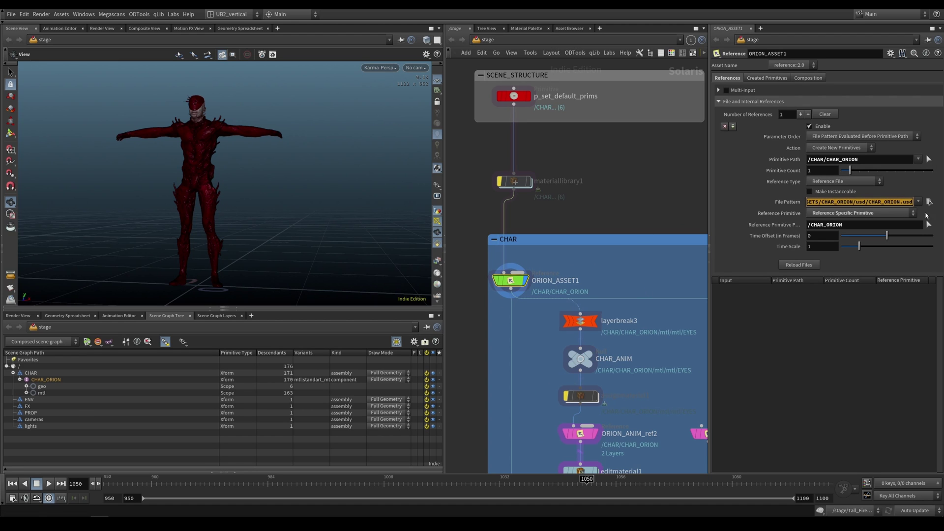
click(929, 202)
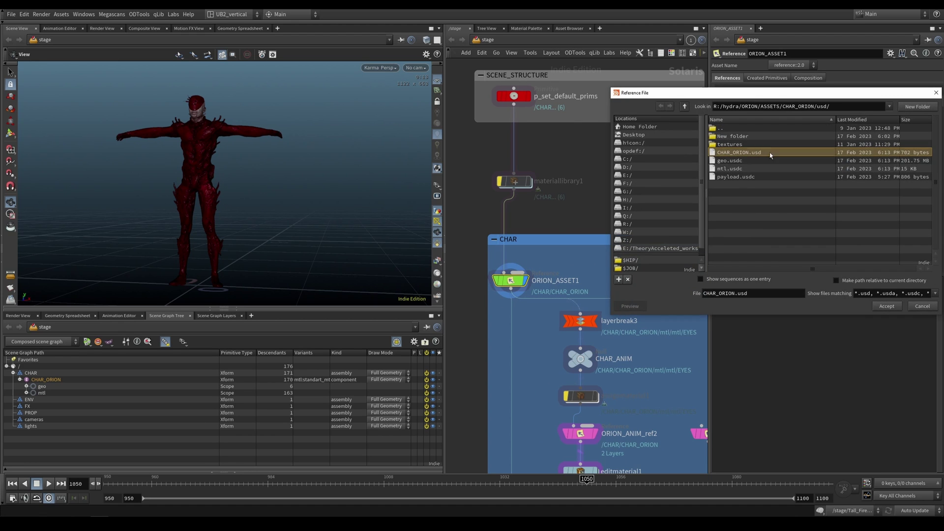
drag(778, 98, 603, 110)
click(752, 319)
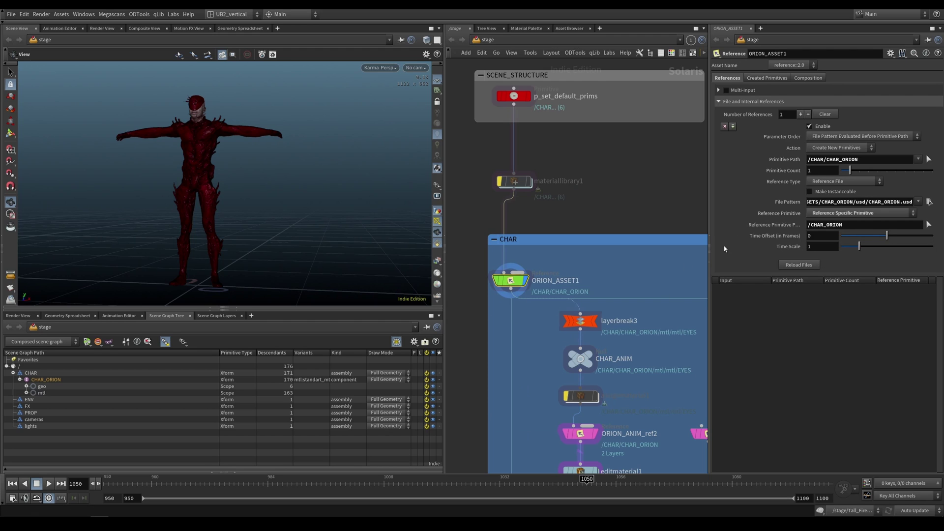
Examine the CHAR box's node chain down to the sublayer_ORION_anim2 node, and return to ORION_ASSET1's parameters.
scroll(526, 295, up, 2)
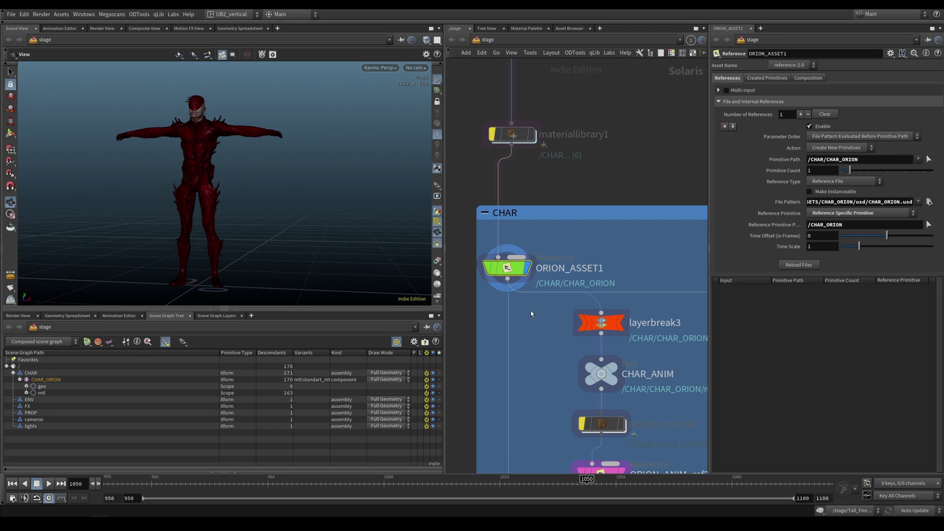
scroll(527, 317, down, 2)
scroll(532, 325, down, 2)
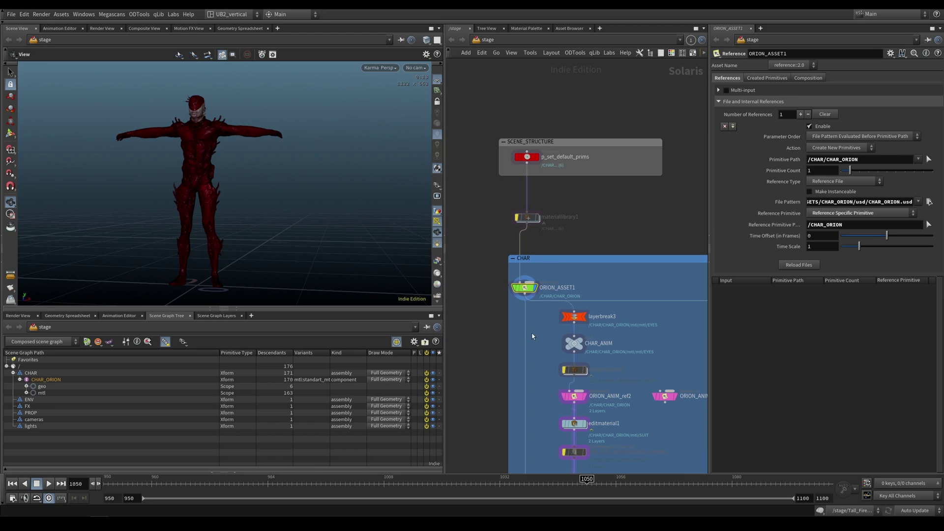
middle_drag(542, 355, 545, 119)
drag(492, 289, 576, 323)
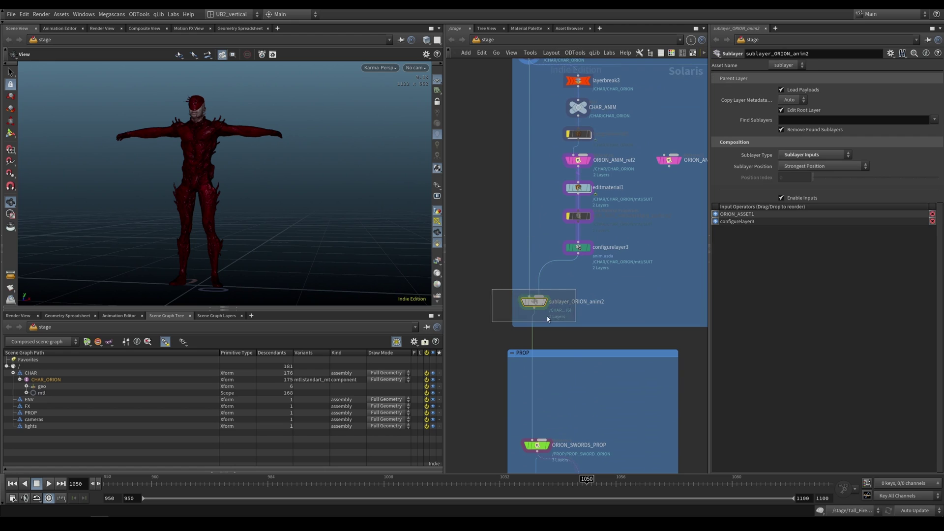
middle_drag(575, 304, 573, 350)
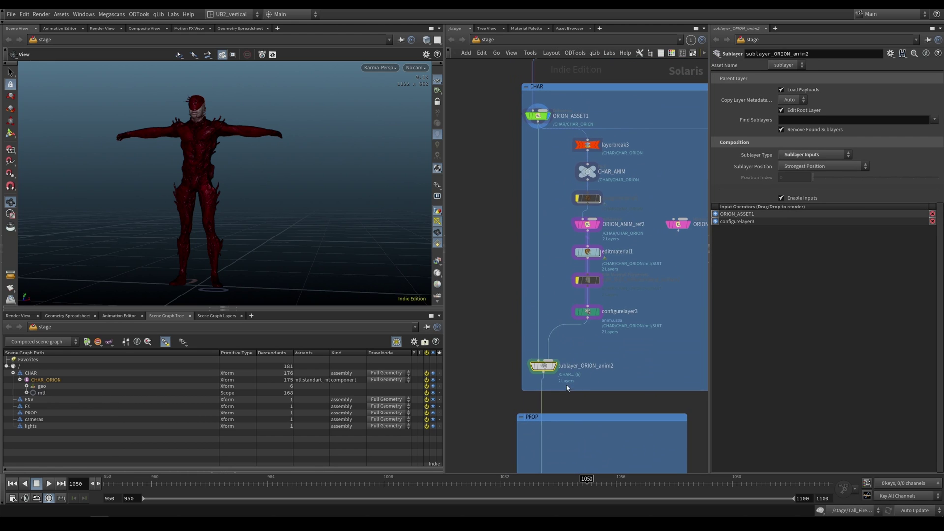
middle_drag(555, 284, 552, 398)
scroll(513, 194, up, 3)
click(526, 209)
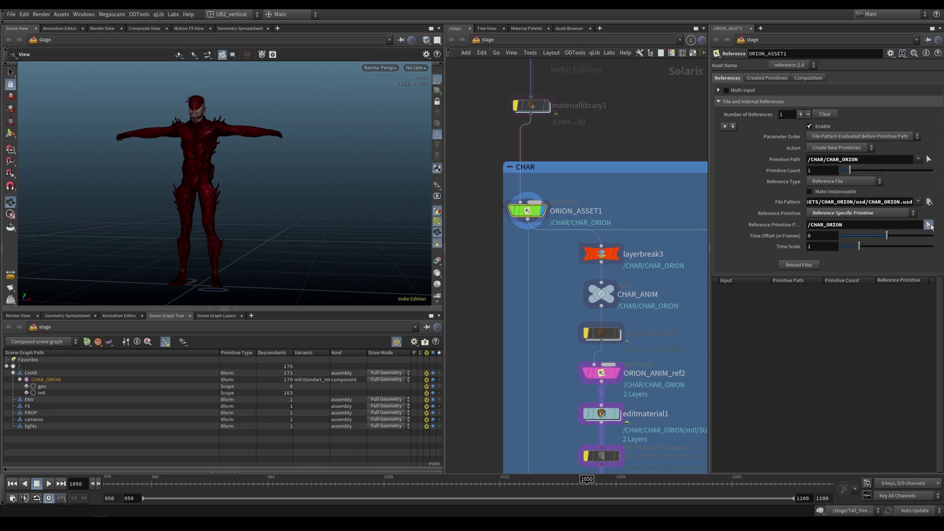
Choose CHAR_ORION as ORION_ASSET1's reference primitive from the list of primitives in the USD file.
click(929, 224)
drag(795, 125, 585, 238)
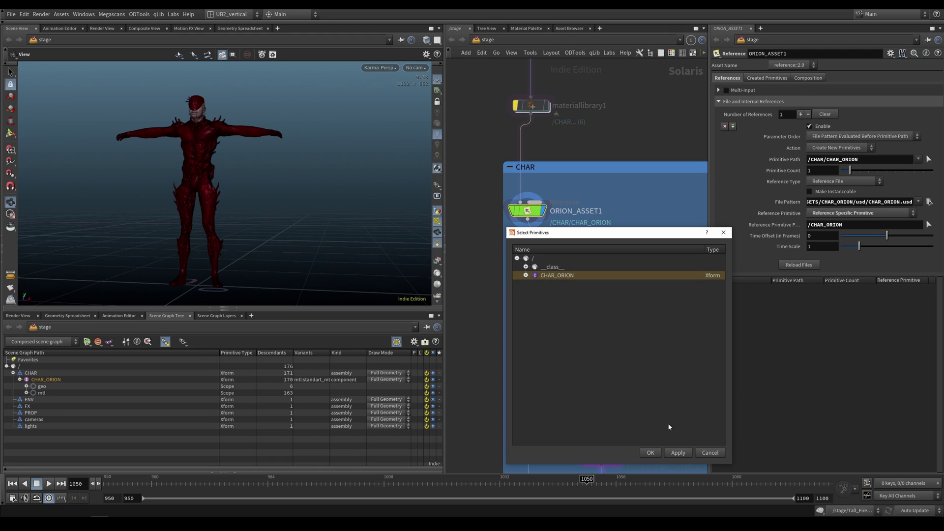
click(657, 453)
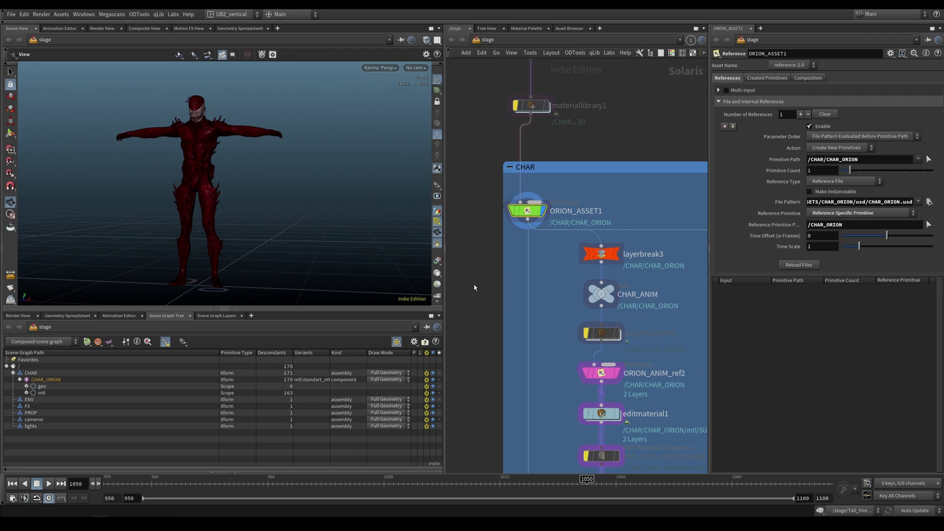
Set ORION_ASSET1's reference primitive to the EYES mesh at /CHAR_ORION/geo/ORION/EYES and inspect it in the viewport.
click(929, 224)
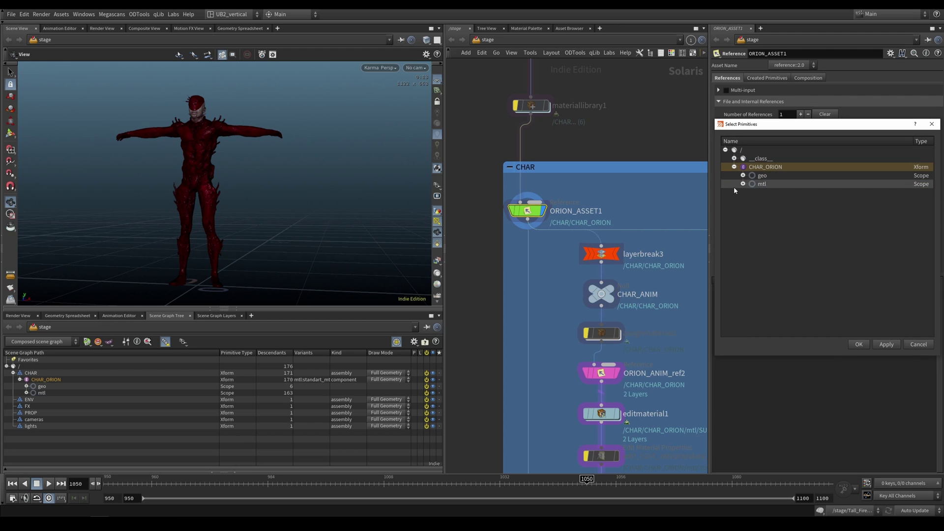
click(744, 176)
click(752, 184)
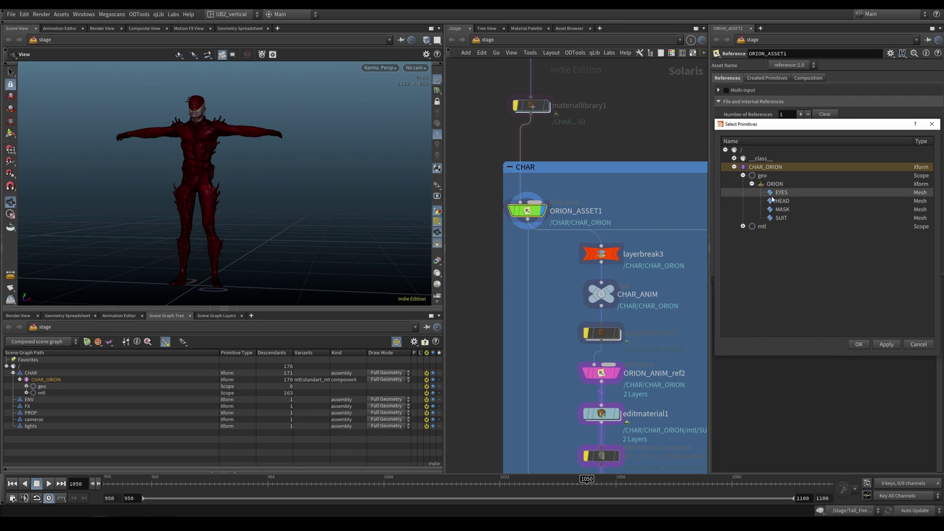
click(781, 193)
click(859, 345)
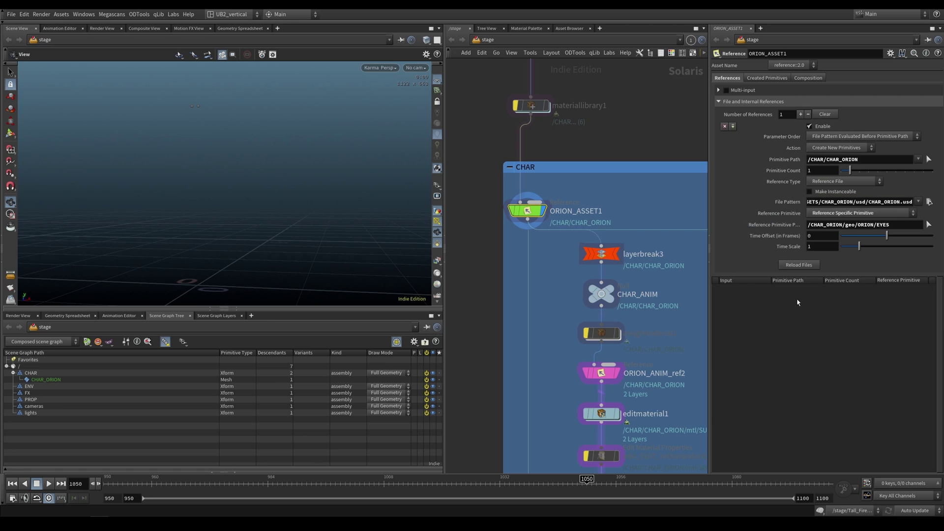
key(s)
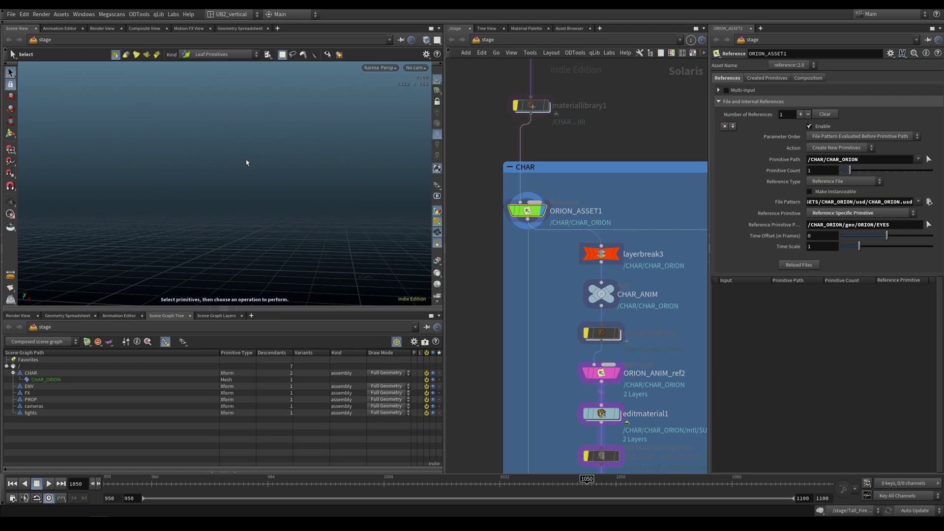
key(Escape)
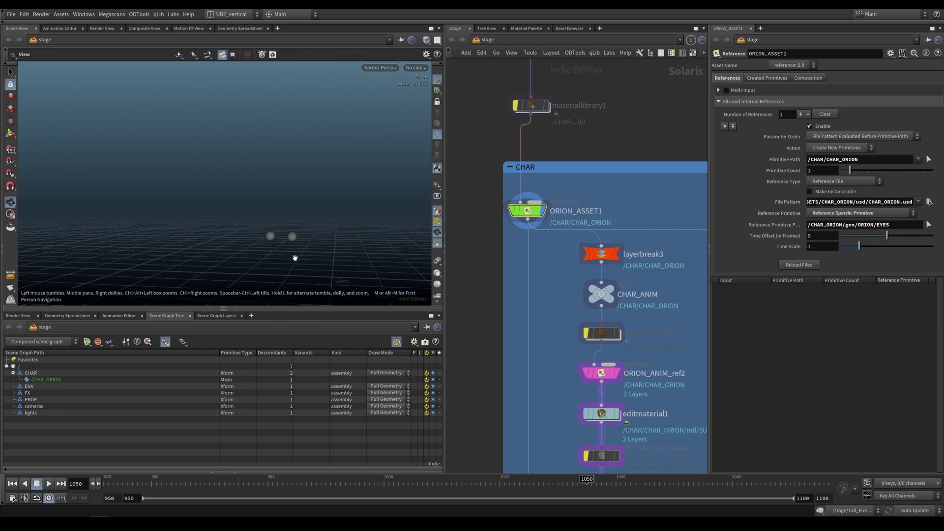
Set ORION_ASSET1's reference primitive to the SUIT mesh at /CHAR_ORION/geo/ORION/SUIT.
click(929, 225)
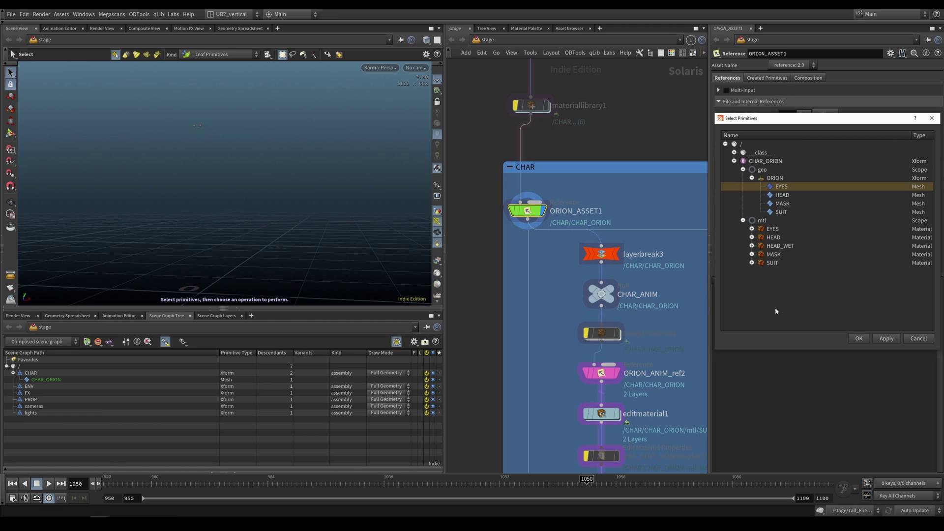
click(787, 203)
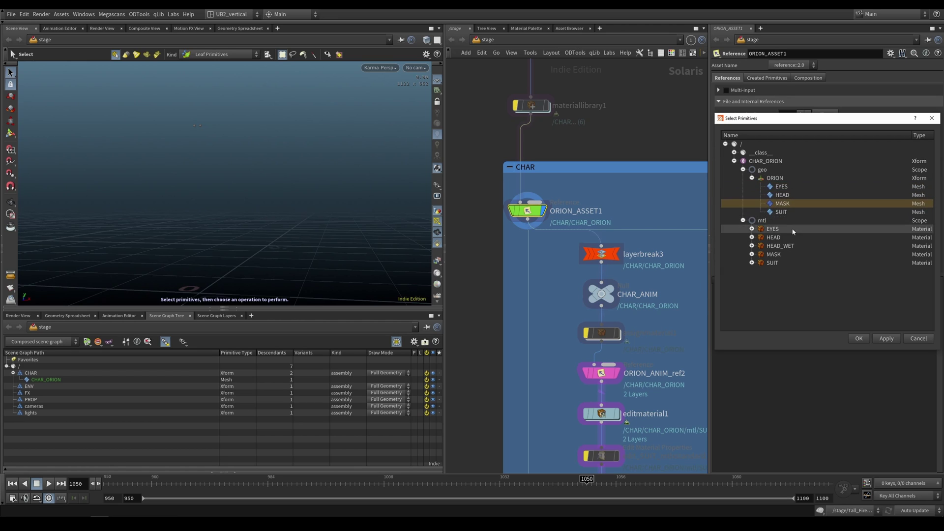
click(782, 211)
click(859, 339)
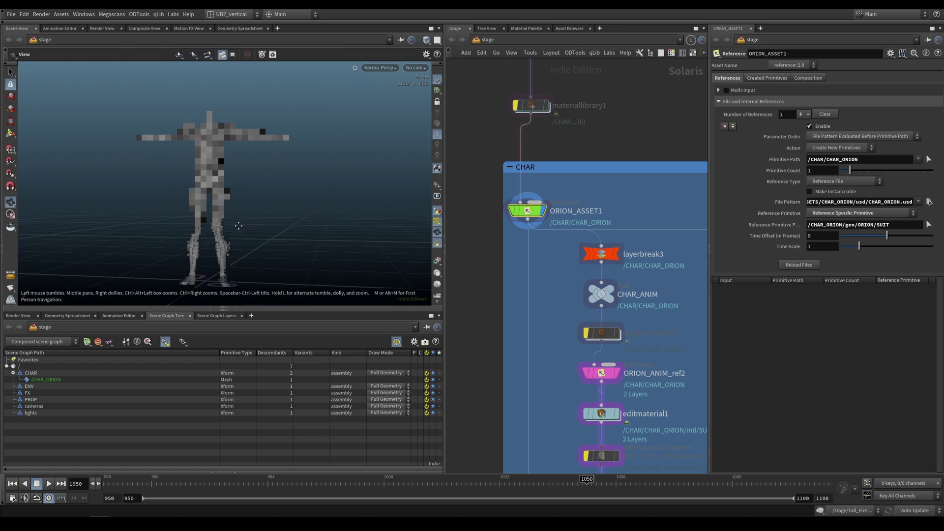
Duplicate ORION_ASSET1 outside the CHAR box and set the copy's reference primitive to the HEAD mesh at /CHAR_ORION/geo/ORION/HEAD.
middle_drag(499, 232, 557, 255)
alt+drag(569, 238, 489, 255)
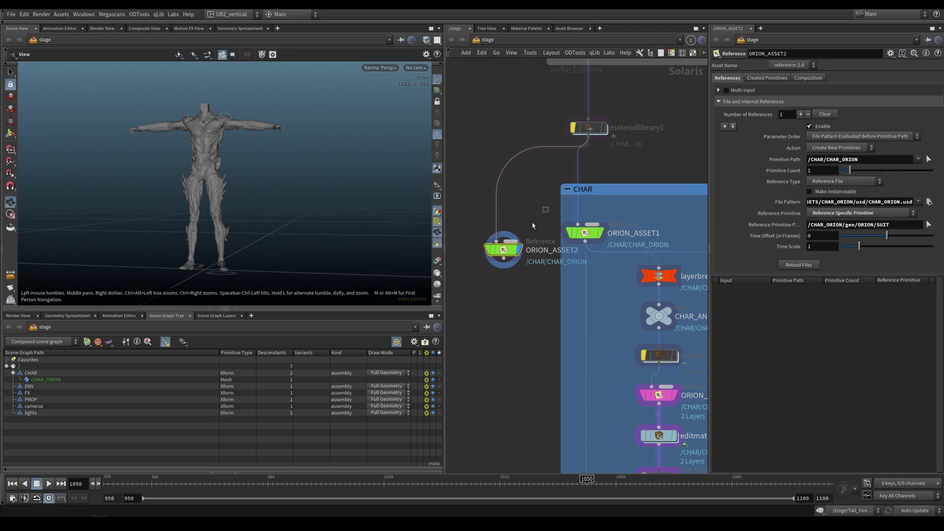
click(929, 224)
click(782, 198)
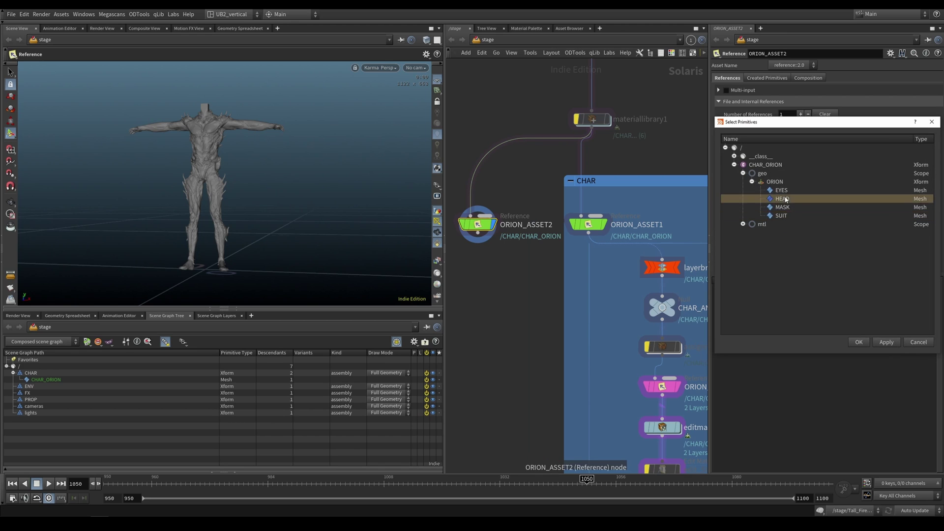
click(859, 342)
Add a Sublayer node below ORION_ASSET2, outside the CHAR box.
middle_drag(526, 283, 524, 276)
key(Tab)
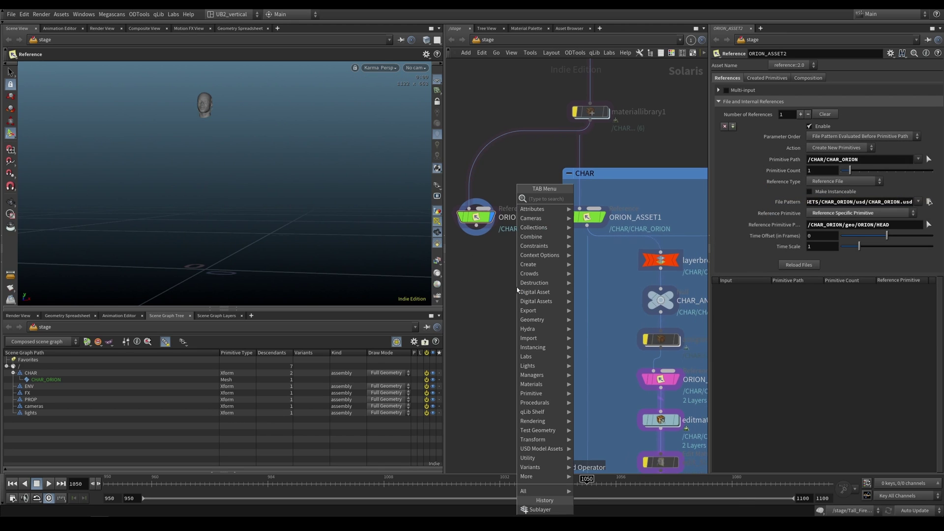
text(refe)
key(Return)
click(517, 291)
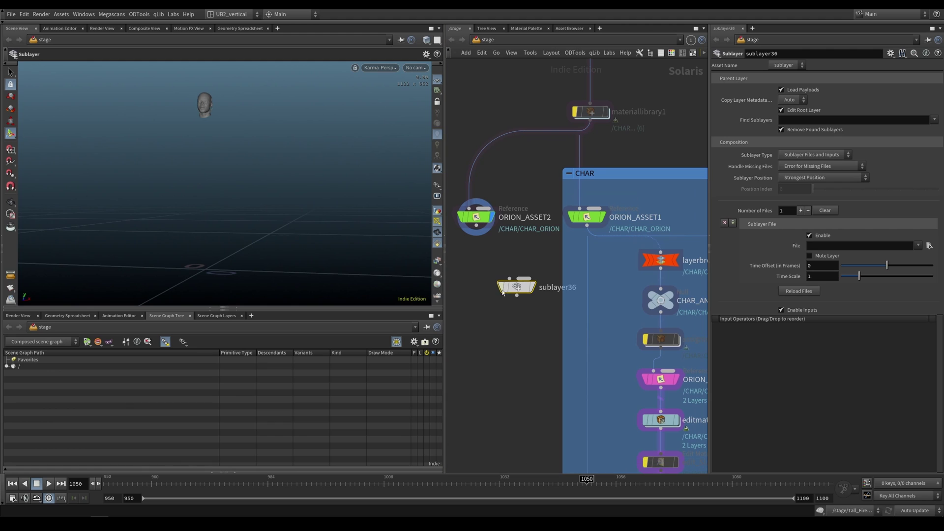
Feed ORION_ASSET2 and ORION_ASSET1 into the new Sublayer node in that order, and display its output.
click(512, 292)
click(477, 226)
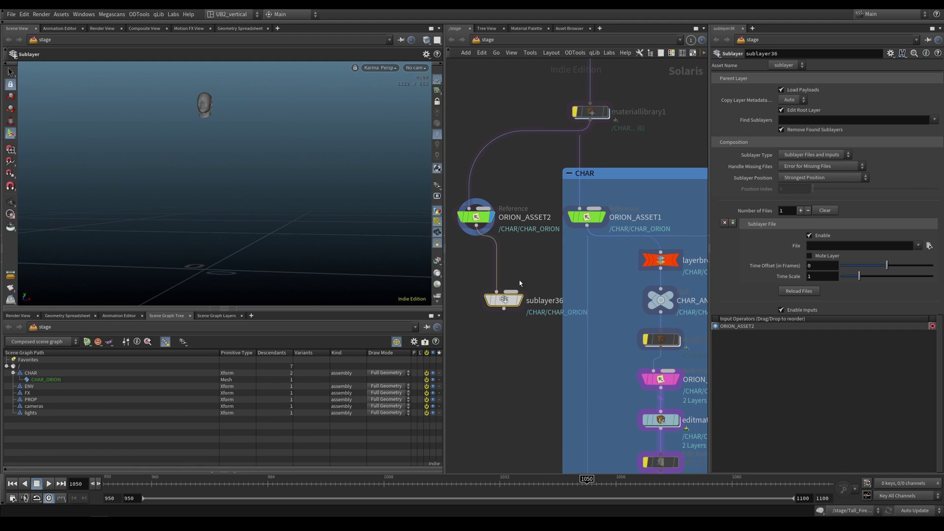
drag(511, 291, 587, 226)
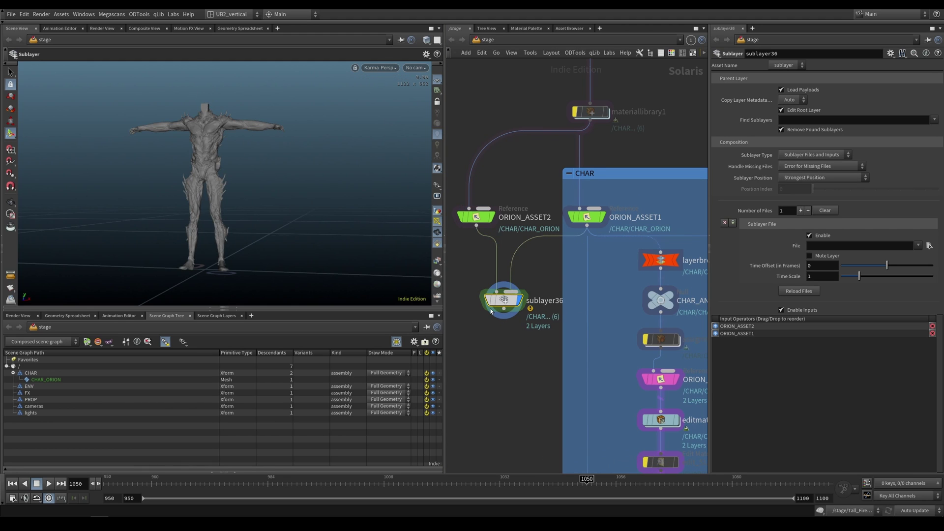
middle_drag(490, 309, 517, 303)
drag(529, 297, 513, 305)
middle_drag(539, 274, 542, 273)
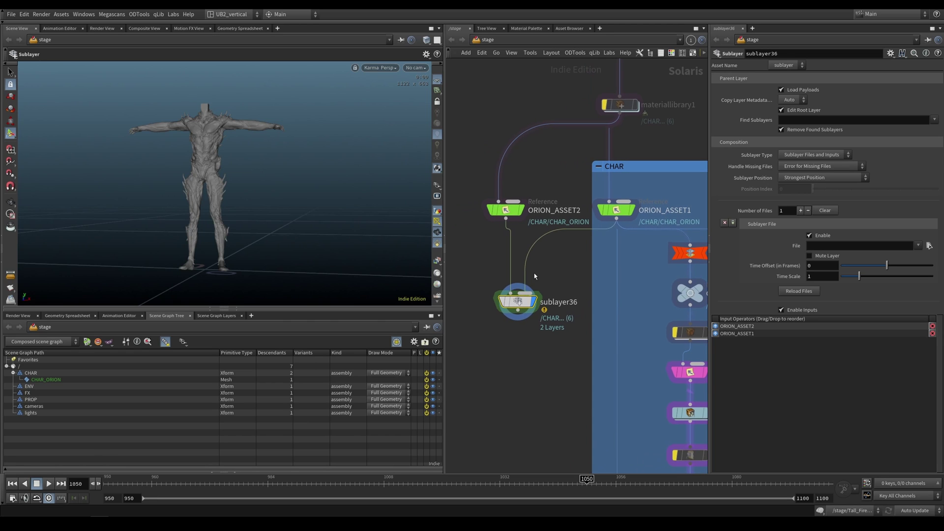
middle_drag(552, 276, 550, 267)
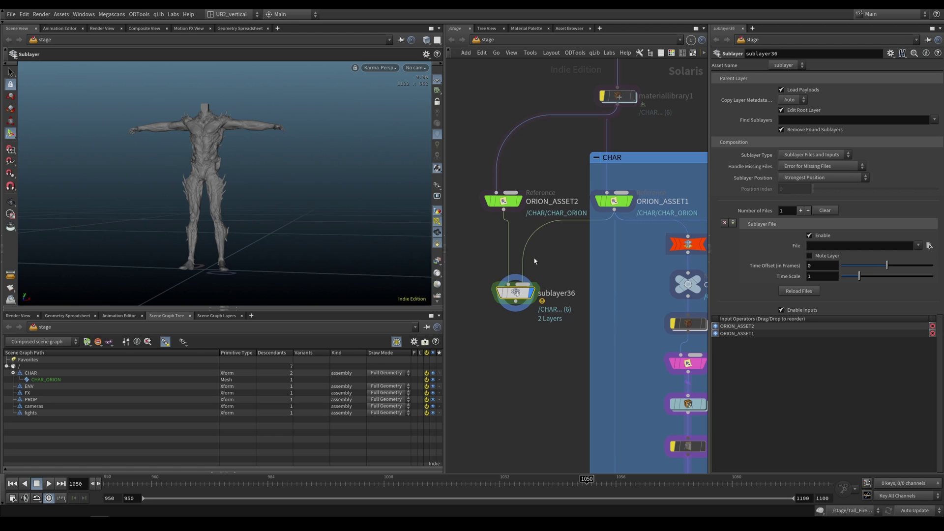
Compare the primitive paths and displayed meshes of ORION_ASSET2 and ORION_ASSET1.
click(518, 202)
click(629, 201)
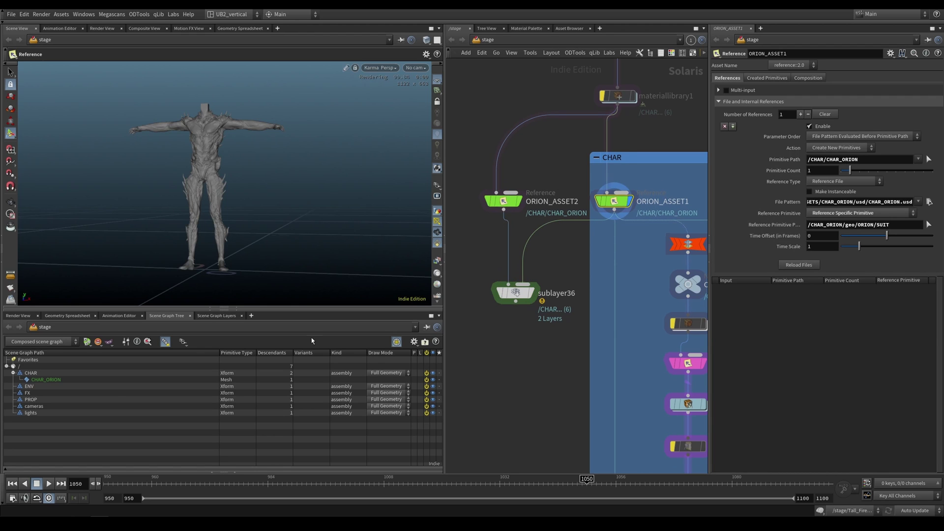
click(504, 202)
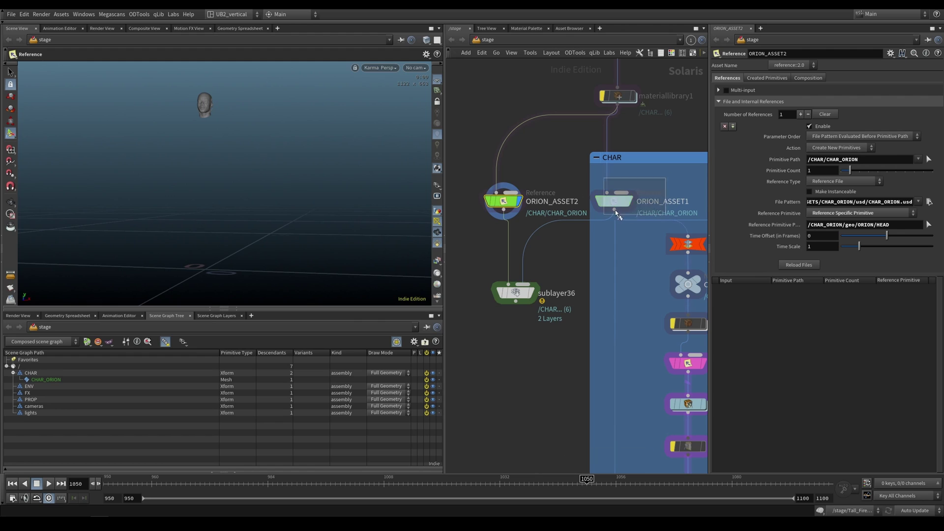
click(615, 209)
click(877, 162)
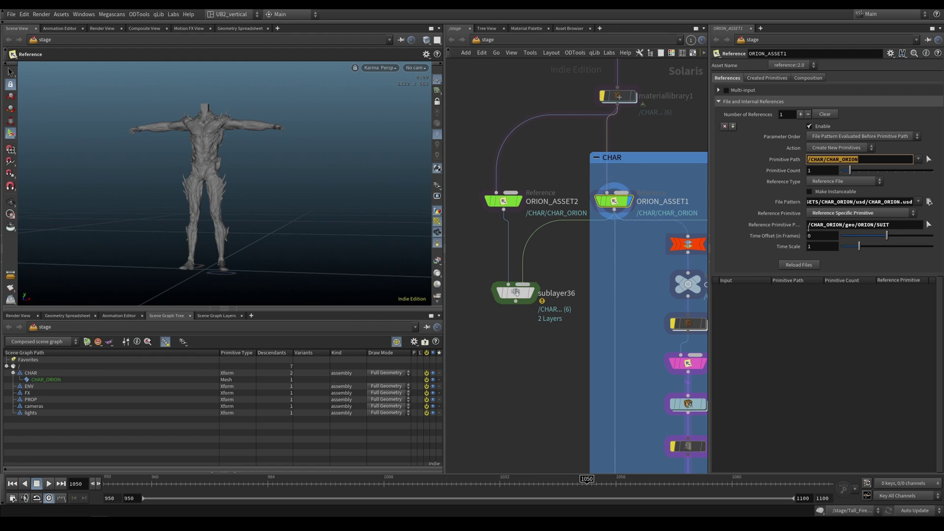
click(811, 159)
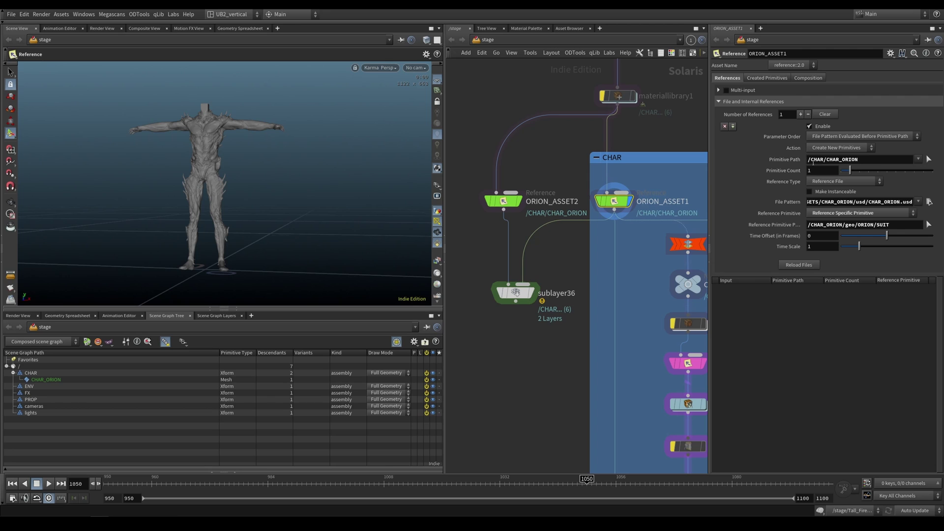
Set ORION_ASSET2's primitive path to /CHAR/HEAD/CHAR_ORION.
click(503, 201)
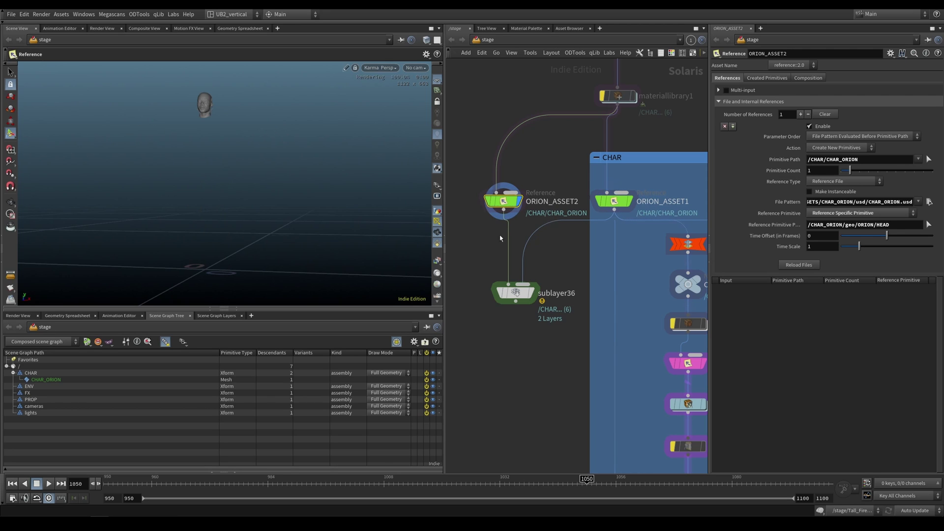
click(822, 160)
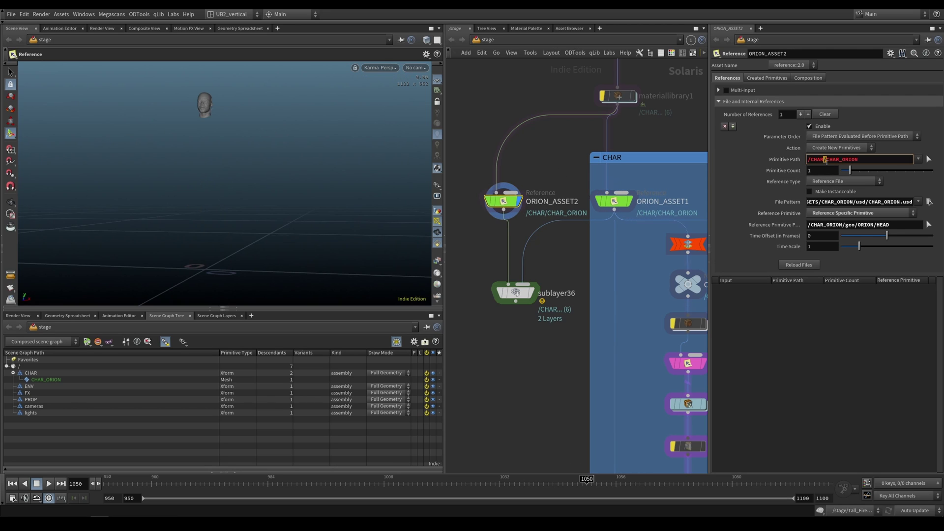
text(/HEAD)
key(Return)
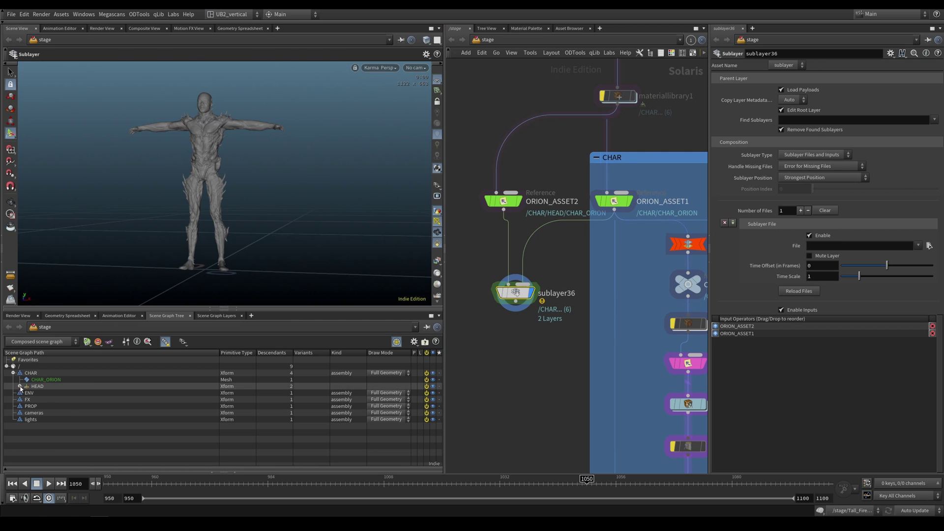
Expand HEAD under CHAR in the scene graph and select its CHAR_ORION mesh.
click(21, 387)
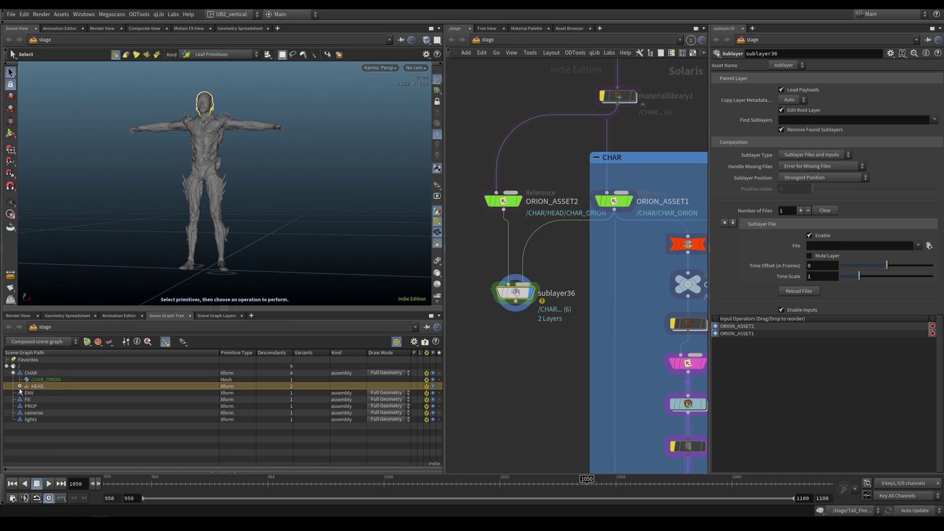
click(19, 387)
key(Up)
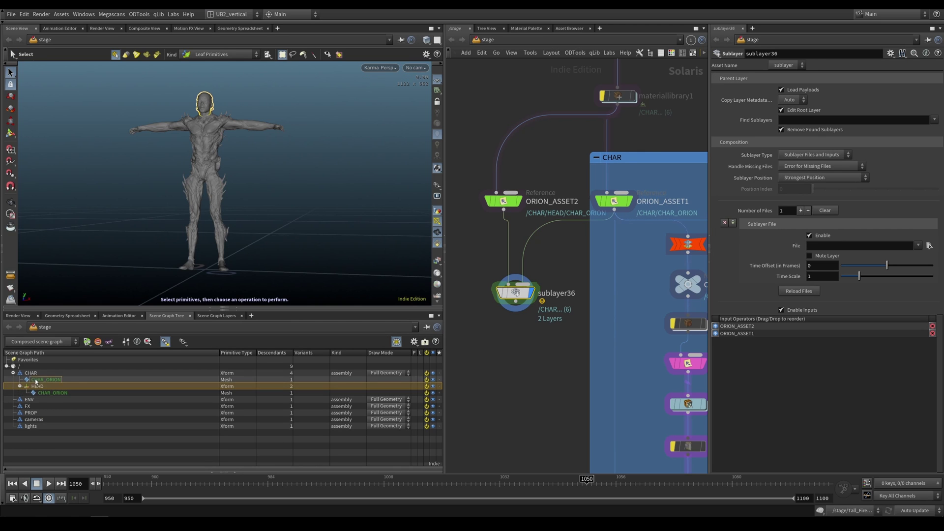
click(50, 393)
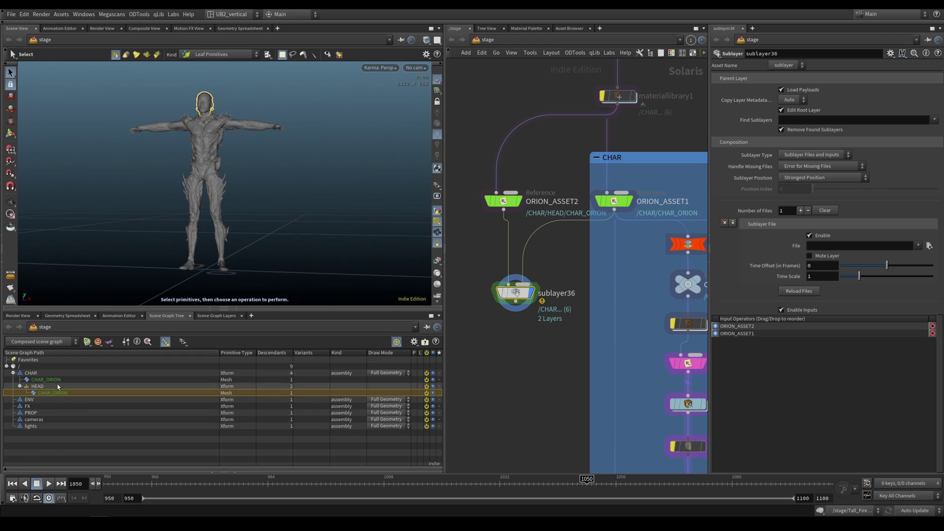
Set ORION_ASSET2's primitive path to /CHAR/HEAD/HEAD and go back to the Sublayer node that combines both references.
click(503, 201)
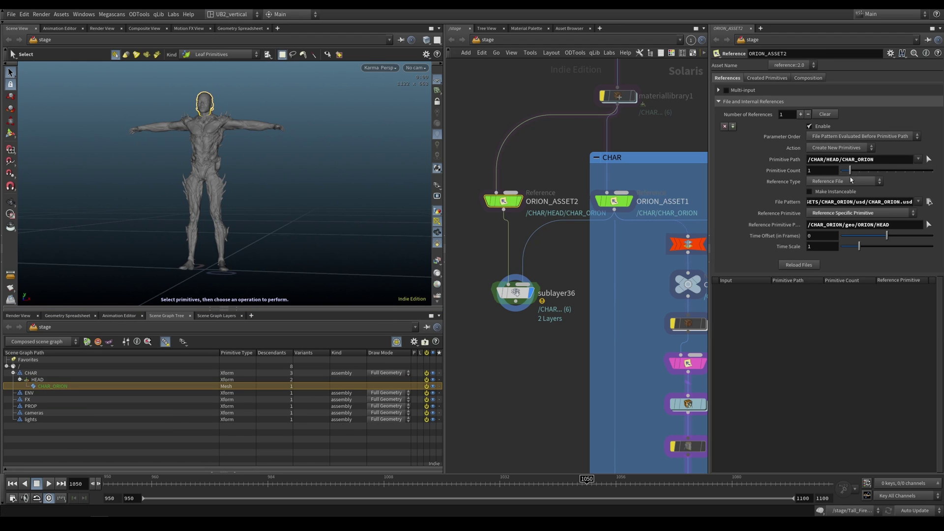
drag(875, 161, 842, 164)
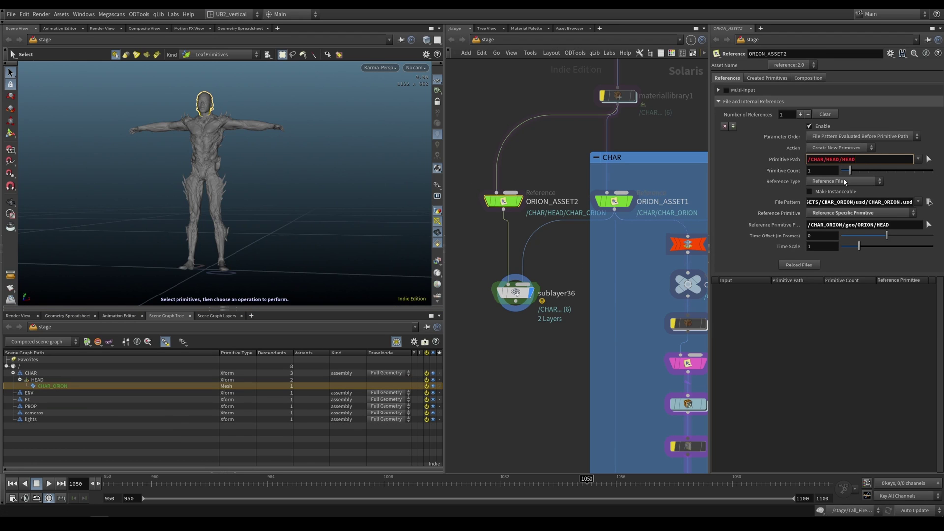
text(HEAD)
key(Return)
click(515, 293)
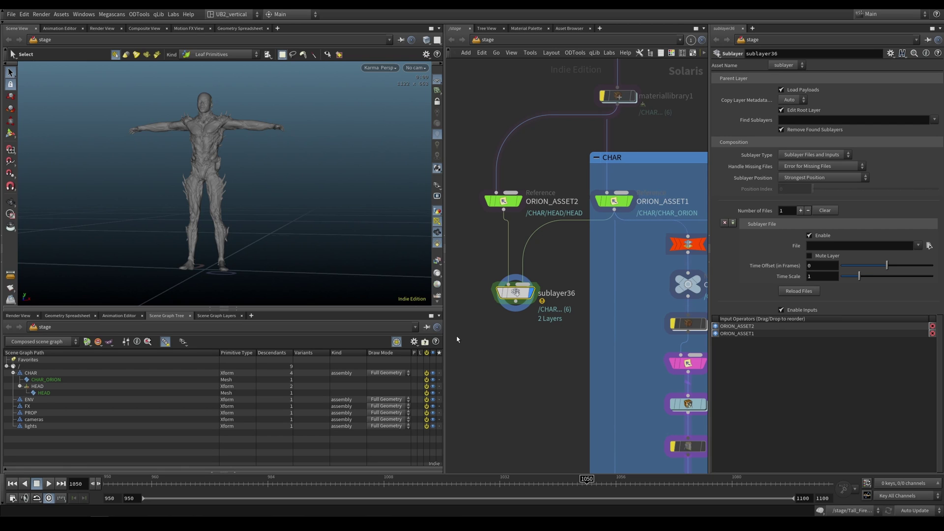
Add a second Sublayer node beside sublayer36, fed by ORION_ASSET2 and ORION_ASSET1, and space the nodes apart.
middle_drag(561, 261, 618, 258)
key(Tab)
text(sub)
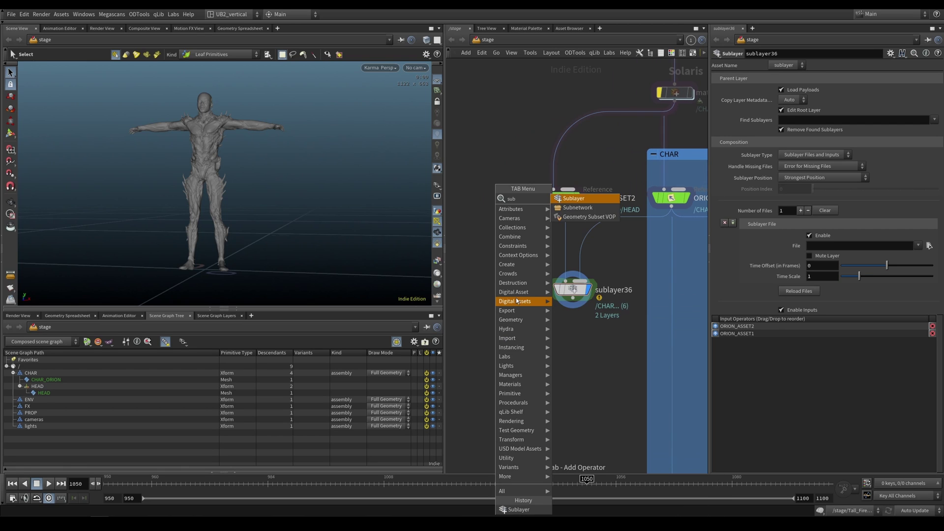
key(Return)
click(515, 297)
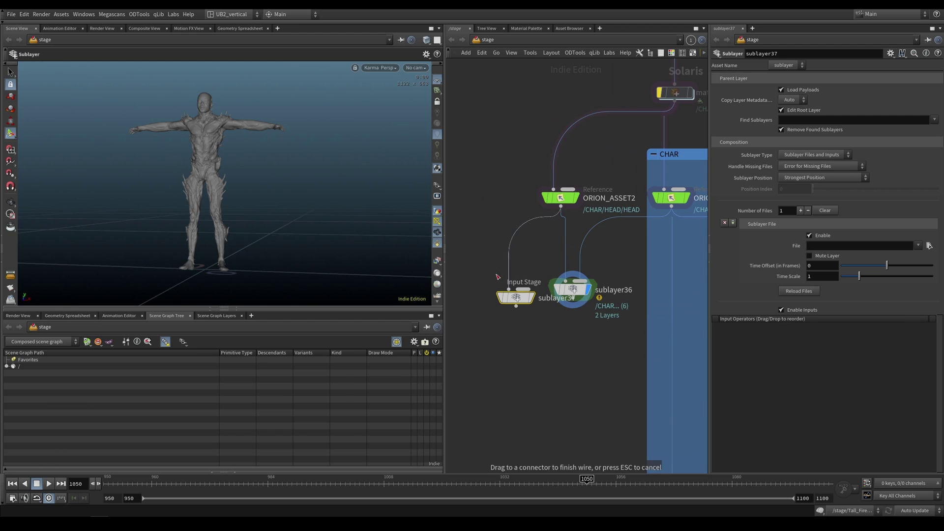
drag(524, 289, 672, 206)
drag(561, 197, 516, 188)
drag(516, 297, 478, 286)
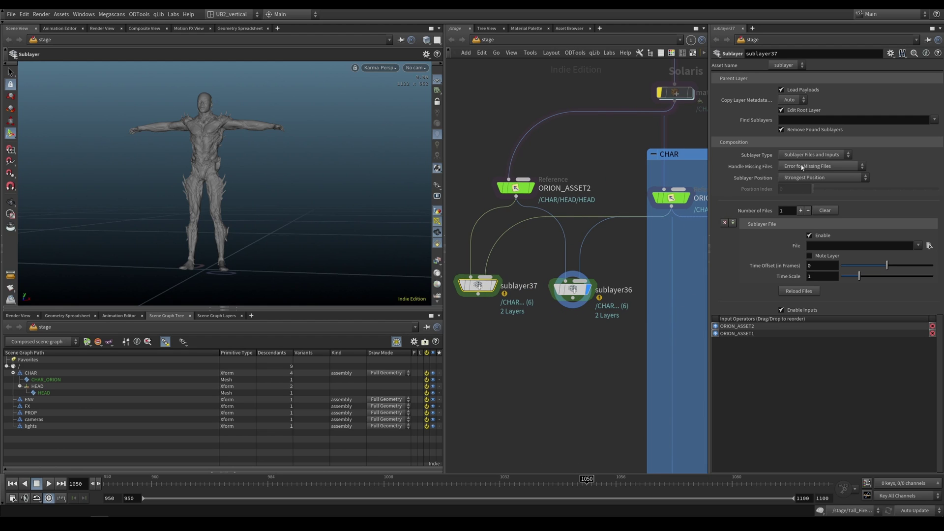
Set sublayer37's sublayer type to Sublayer Inputs with the sublayer position at Strongest Position.
click(814, 155)
click(802, 179)
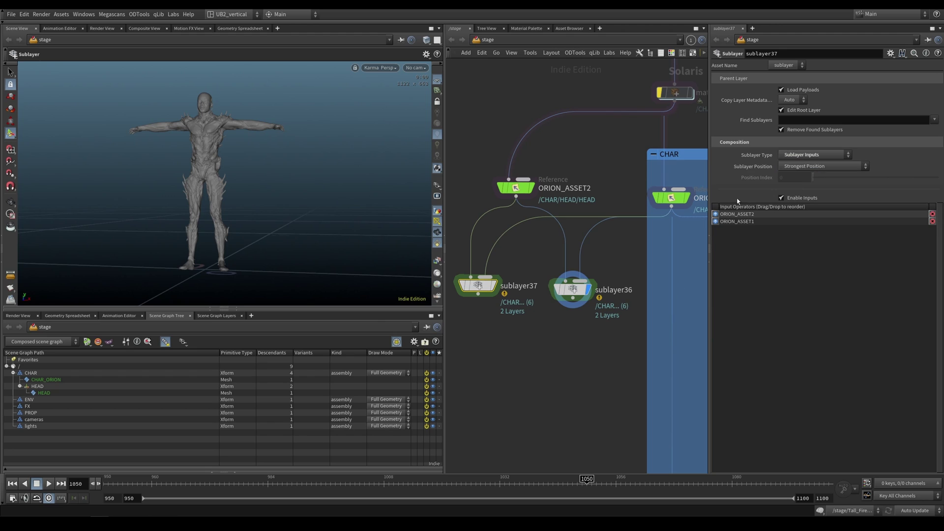
click(832, 167)
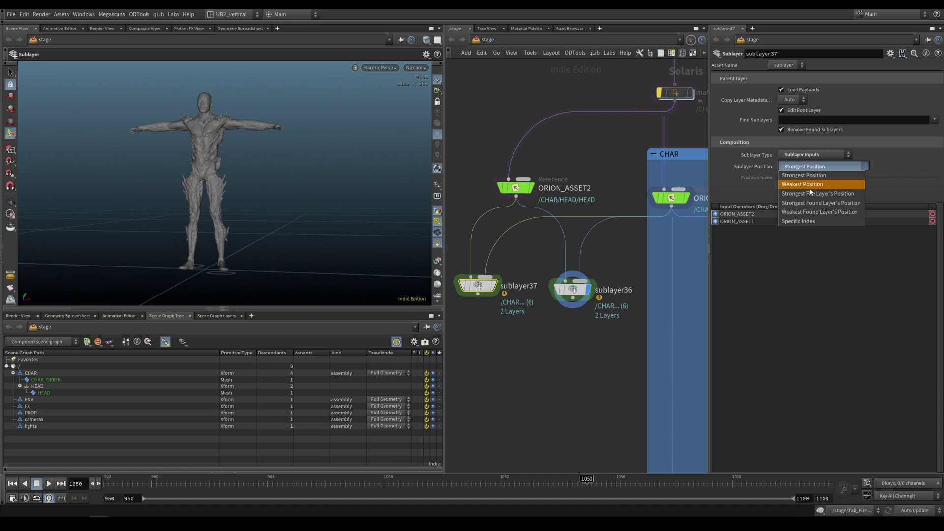
click(804, 175)
Try Weakest Position and Strongest File Layer's Position as sublayer37's sublayer position, and return it to Strongest Position.
drag(520, 188, 495, 187)
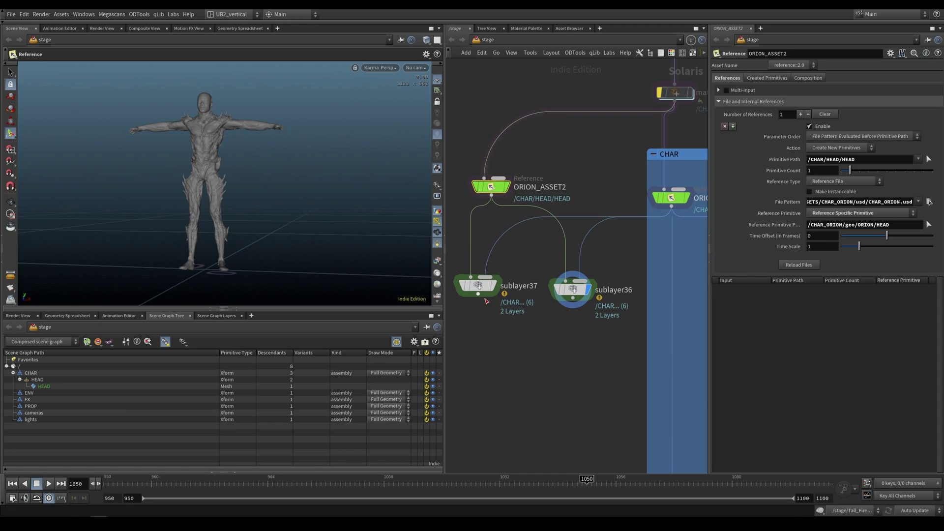
click(824, 167)
click(824, 177)
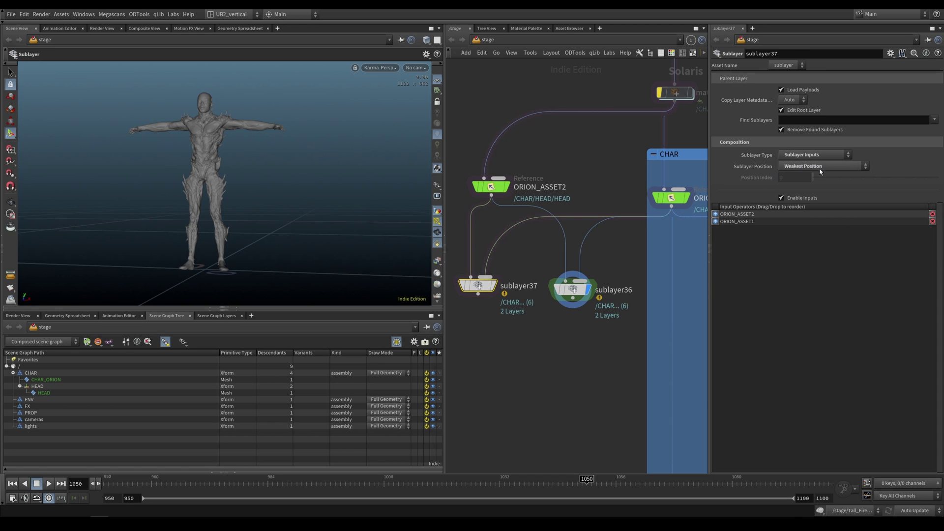
click(820, 168)
click(807, 195)
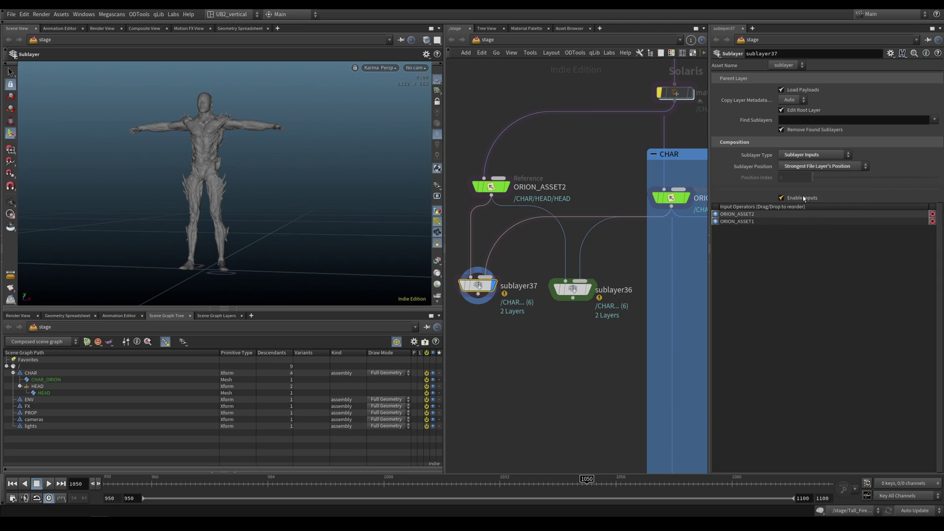
click(816, 168)
click(815, 175)
middle_drag(567, 195, 584, 224)
middle_drag(622, 302, 603, 297)
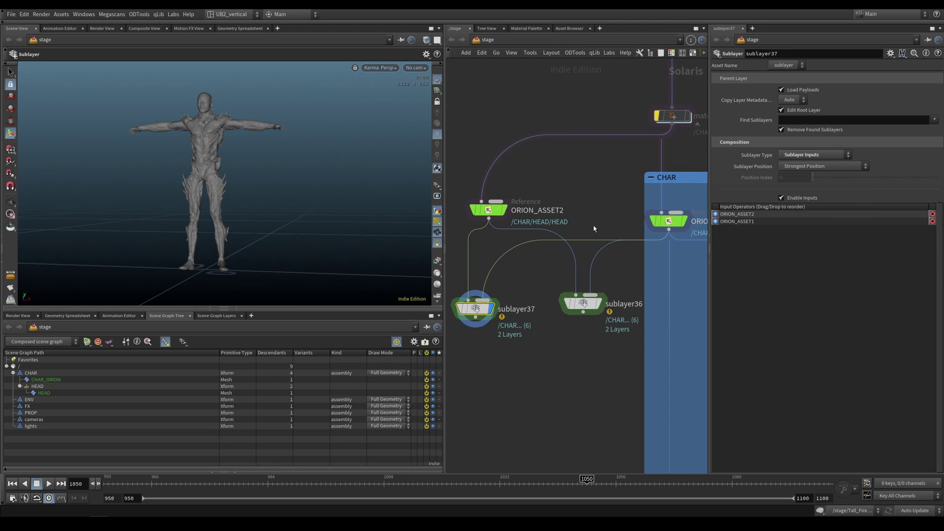
Copy ORION_ASSET1's primitive path /CHAR/CHAR_ORION into ORION_ASSET2's primitive path.
click(669, 221)
drag(552, 192, 495, 214)
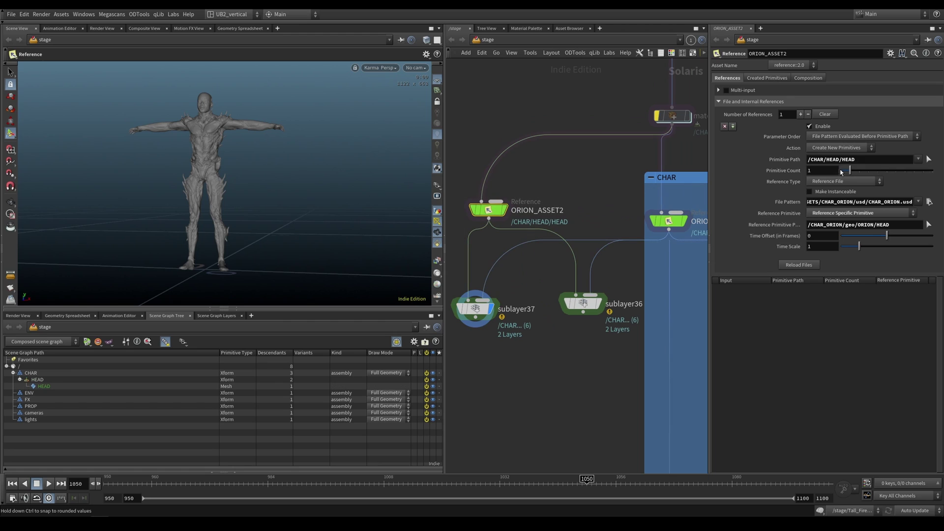
click(664, 221)
drag(868, 160, 732, 182)
key(ctrl+c)
click(489, 210)
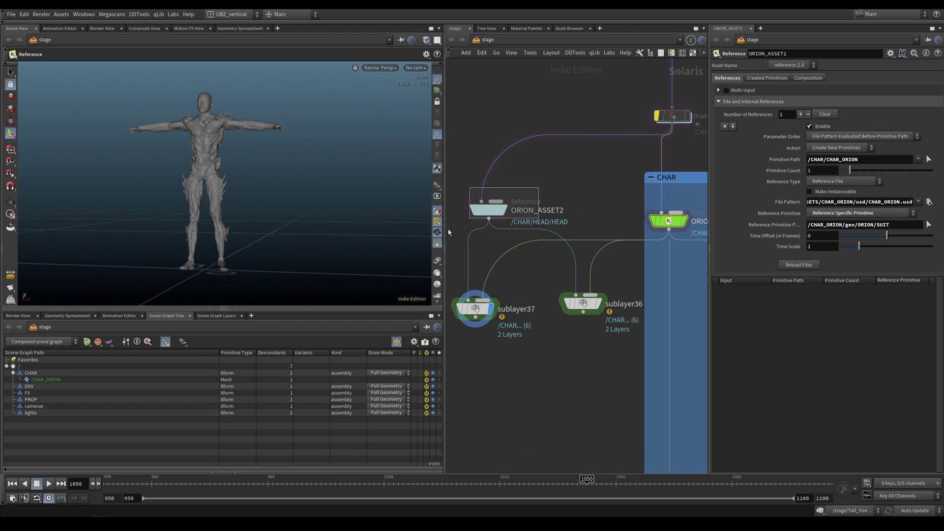
click(836, 160)
key(ctrl+v)
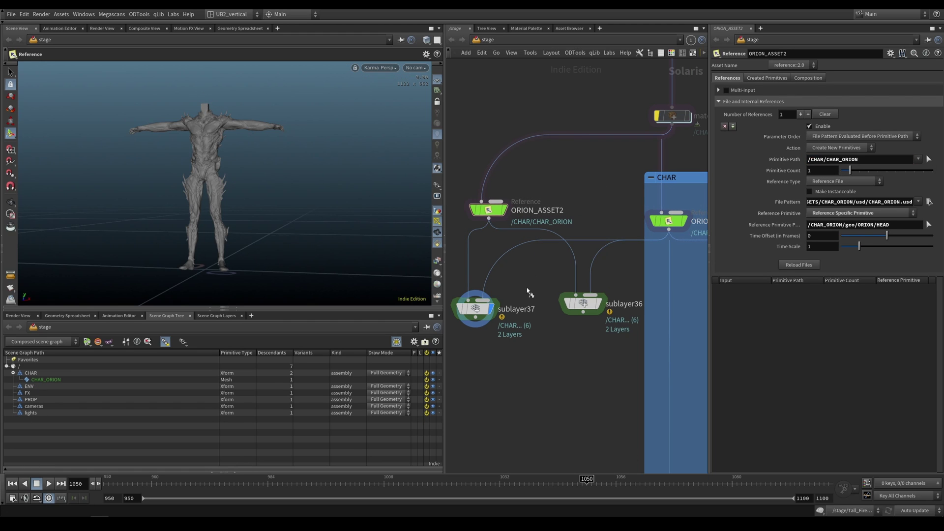
Set sublayer37's sublayer position to Weakest Position.
click(584, 303)
click(476, 308)
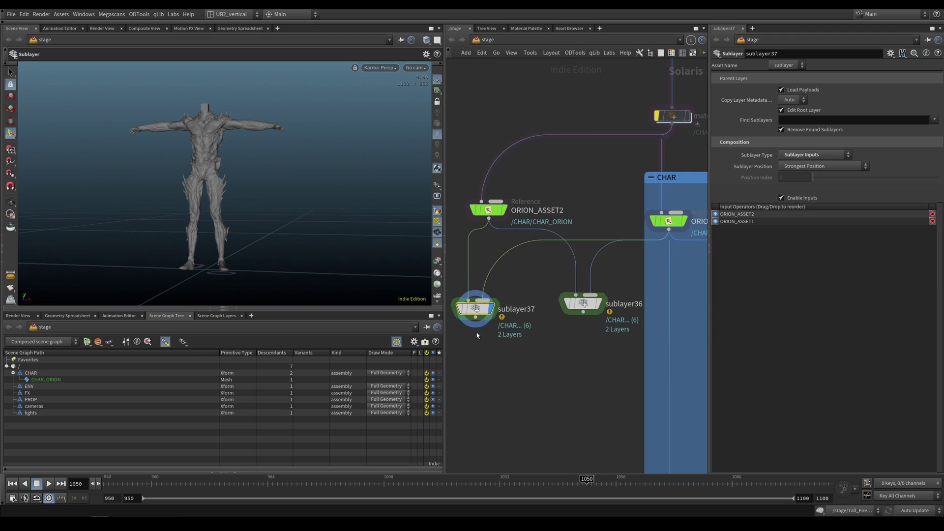
click(813, 166)
click(802, 190)
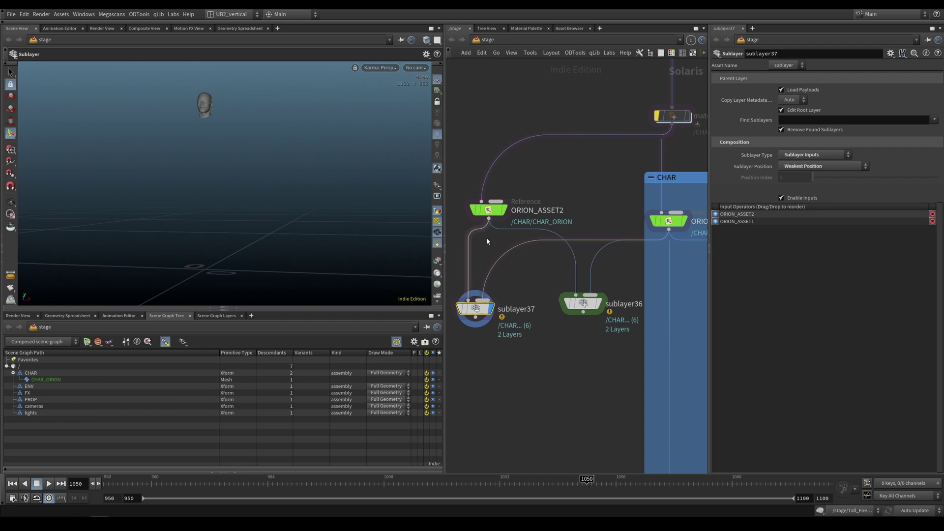
Look over the rest of the stage network, including the Sop Create Trees and simple instance examples.
drag(532, 286, 450, 331)
scroll(500, 319, down, 10)
middle_drag(501, 317, 679, 258)
middle_drag(466, 220, 580, 227)
scroll(580, 228, up, 5)
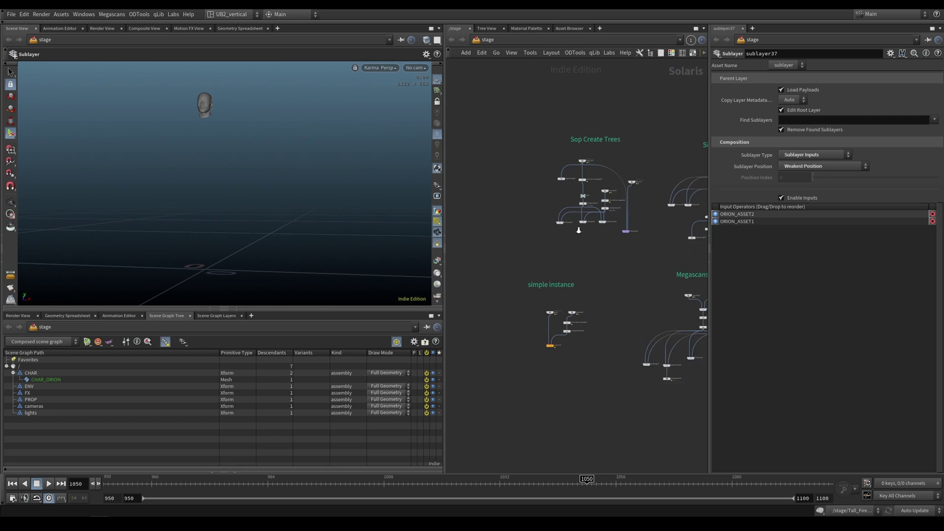
scroll(634, 270, down, 2)
middle_drag(696, 268, 449, 281)
middle_drag(701, 287, 469, 319)
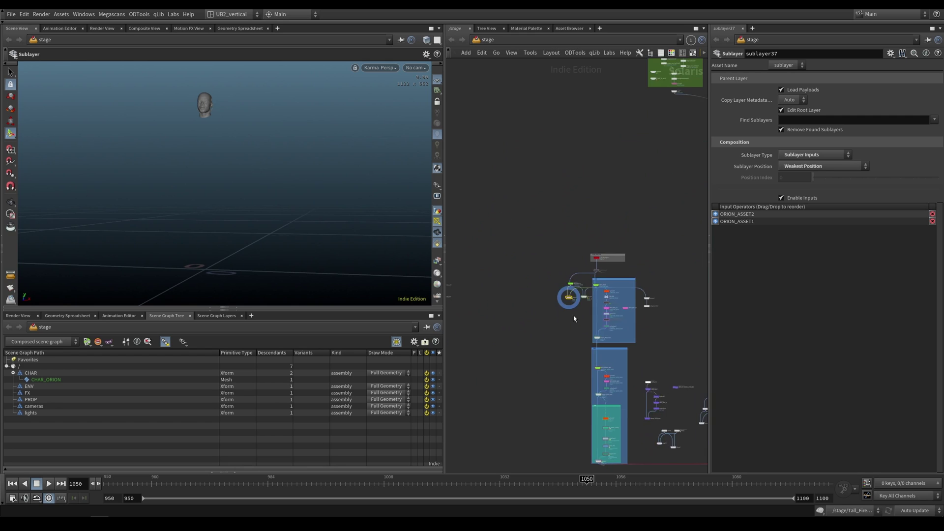
Delete the sublayer37 node and reposition sublayer36 beneath ORION_ASSET2.
scroll(574, 316, up, 6)
drag(533, 238, 587, 285)
key(Delete)
middle_drag(598, 270, 482, 323)
drag(498, 295, 477, 296)
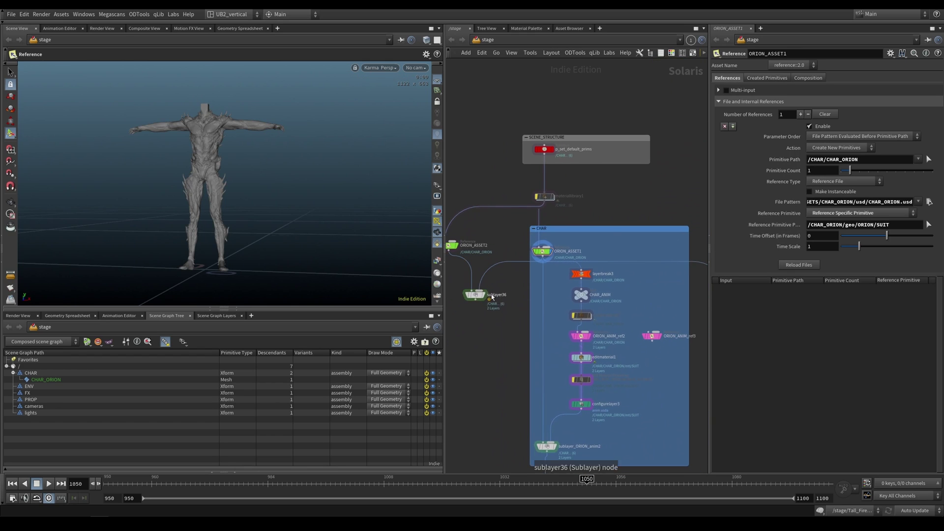
scroll(500, 295, up, 3)
middle_drag(502, 294, 554, 276)
drag(519, 278, 500, 277)
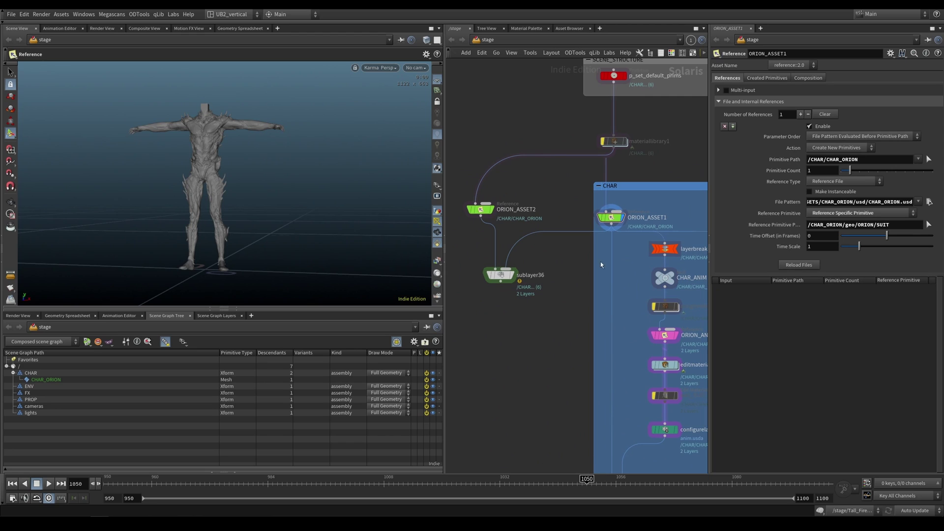
Set ORION_ASSET1's reference primitive path to /CHAR_ORION so the whole character is referenced.
middle_drag(554, 262, 489, 260)
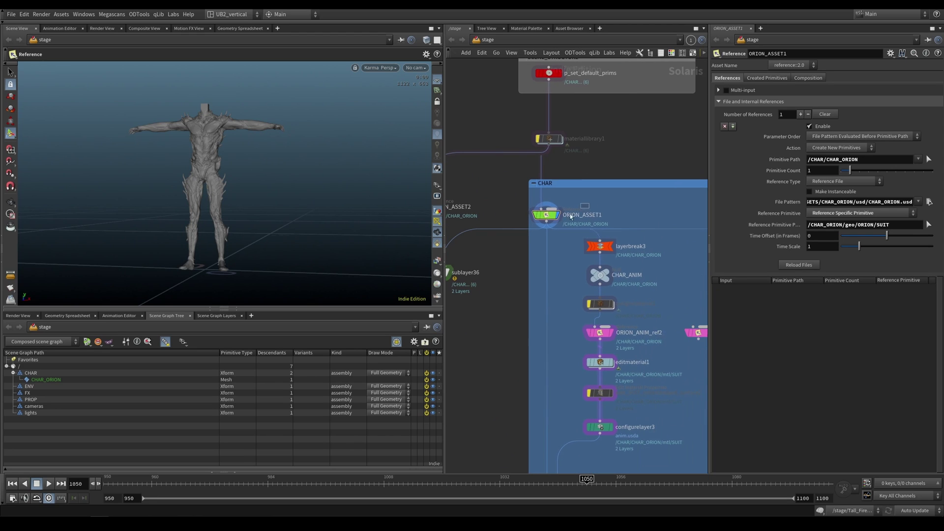
click(548, 215)
middle_drag(548, 267, 541, 277)
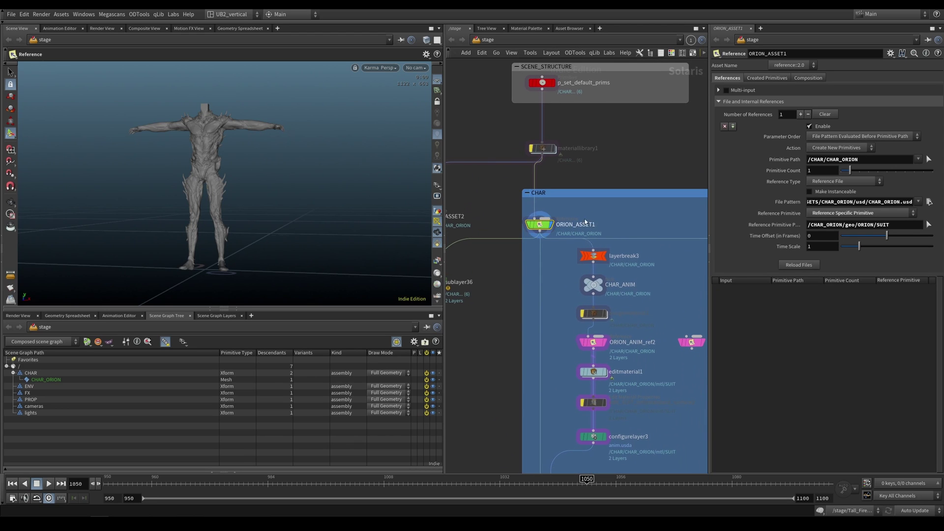
scroll(530, 240, up, 1)
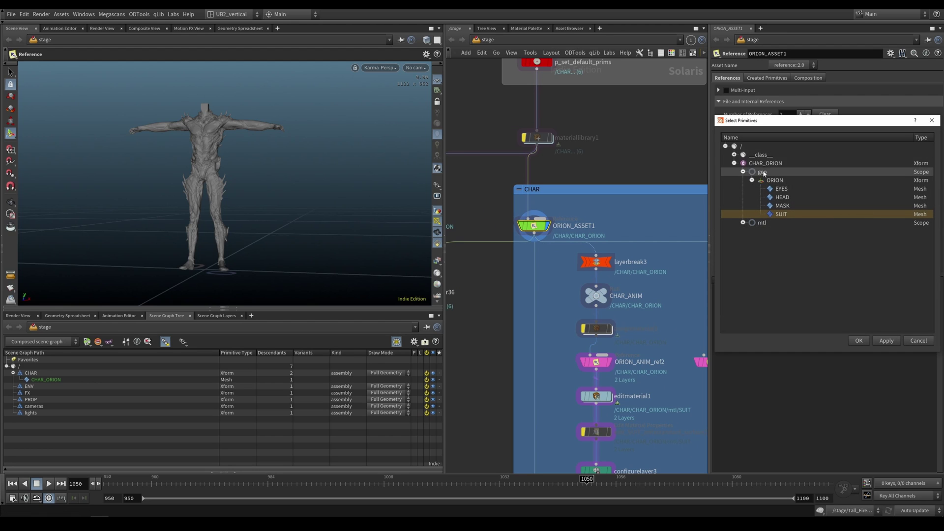
click(859, 341)
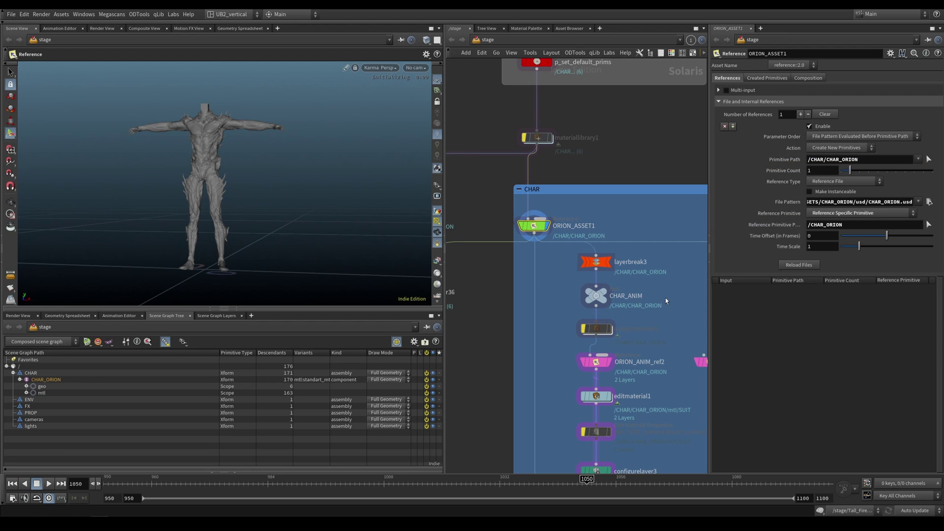
scroll(564, 218, up, 2)
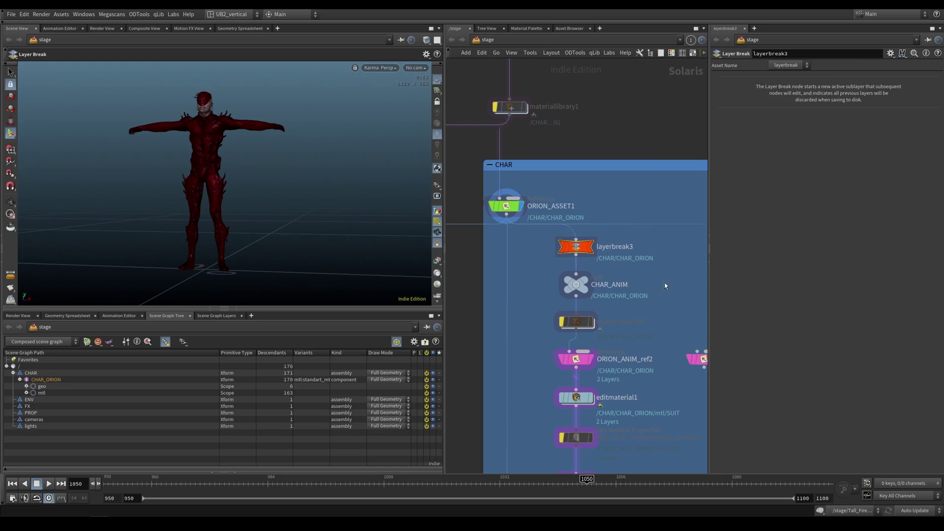
View the assign material node below CHAR_ANIM in the CHAR network.
middle_drag(638, 274, 604, 240)
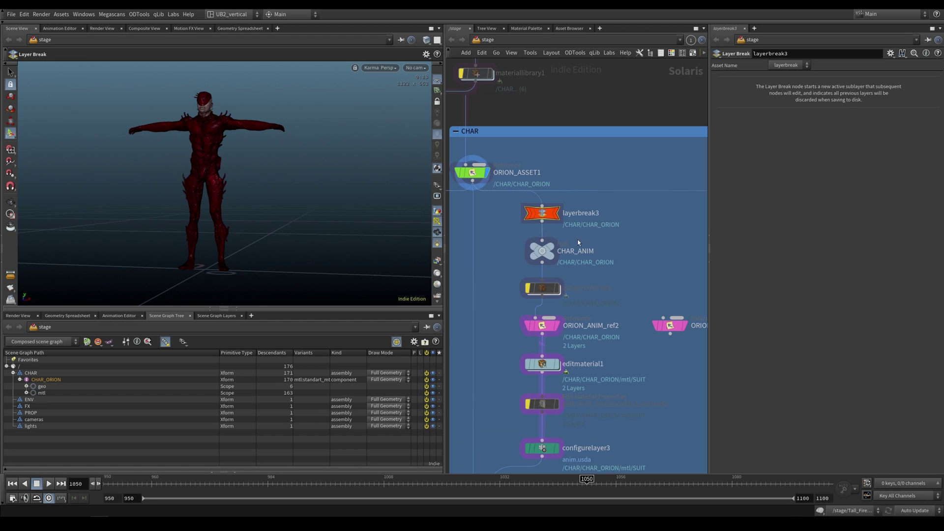
click(543, 288)
middle_drag(582, 304, 582, 273)
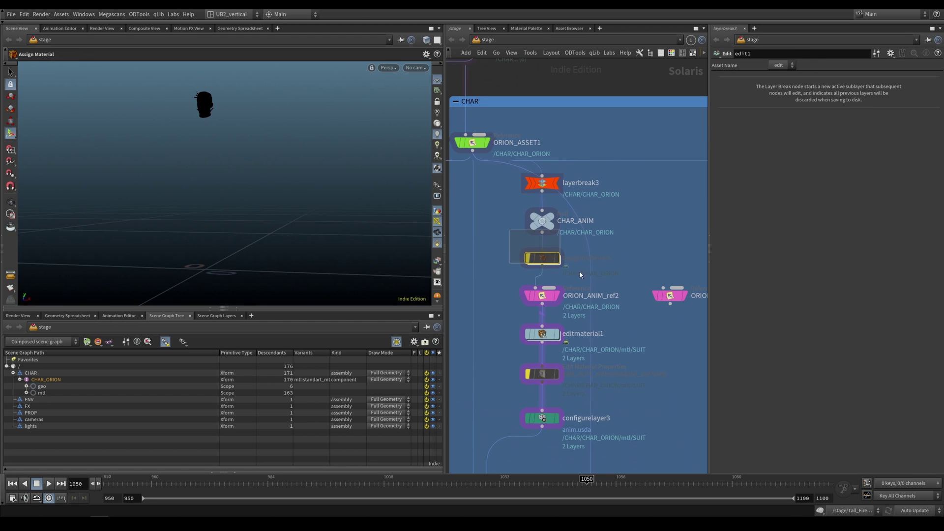
click(550, 217)
Display configurelayer15 below the FX node in the separate lights, cameras and FX example chain.
middle_drag(507, 249, 747, 314)
scroll(513, 238, down, 5)
middle_drag(461, 304, 611, 287)
scroll(611, 288, up, 5)
middle_drag(604, 339, 594, 243)
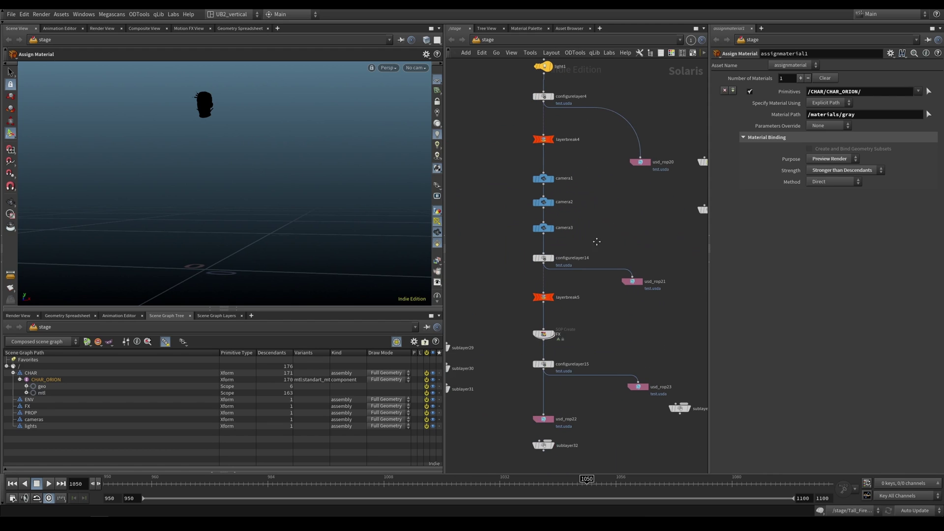
drag(504, 351, 531, 368)
key(r)
scroll(584, 325, up, 1)
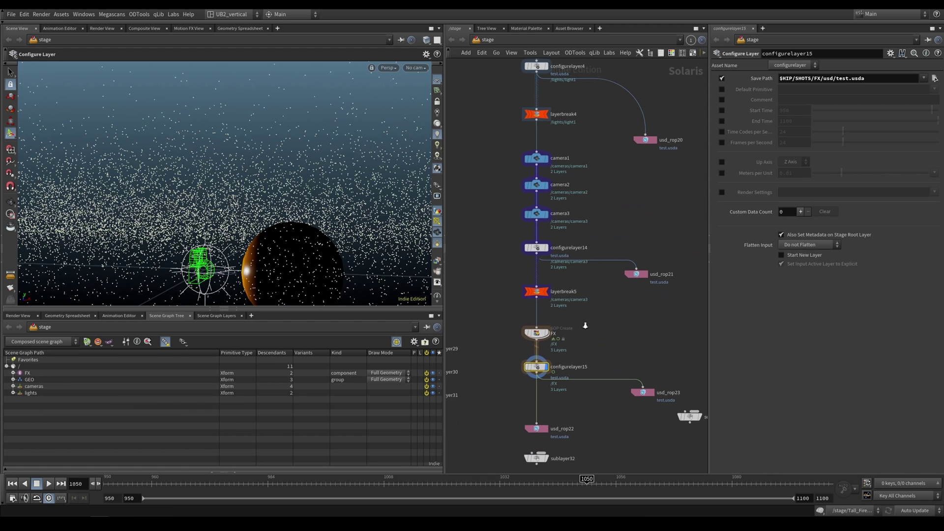
Examine the nodes around layerbreak5 and FX, and inspect configurelayer15's scene graph layers, selecting the sphere6 layer.
scroll(522, 223, up, 4)
middle_drag(608, 333, 601, 297)
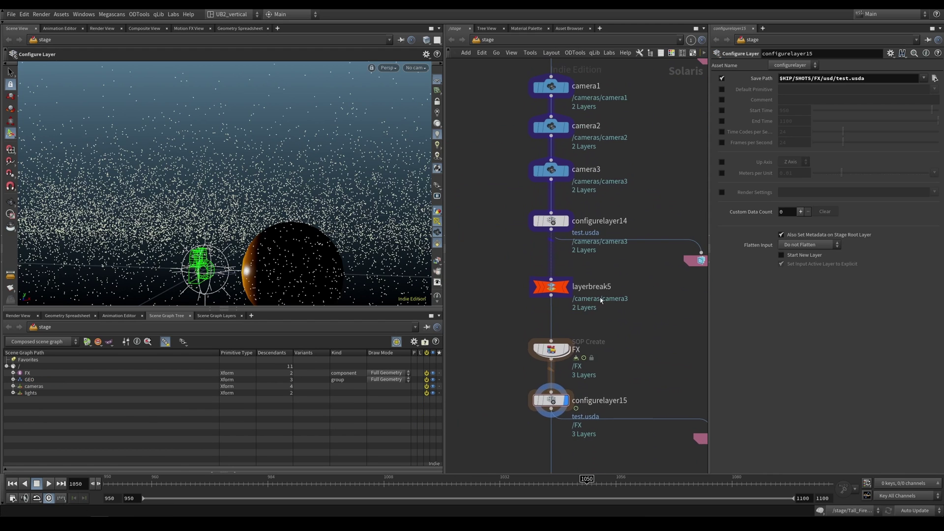
scroll(601, 290, up, 3)
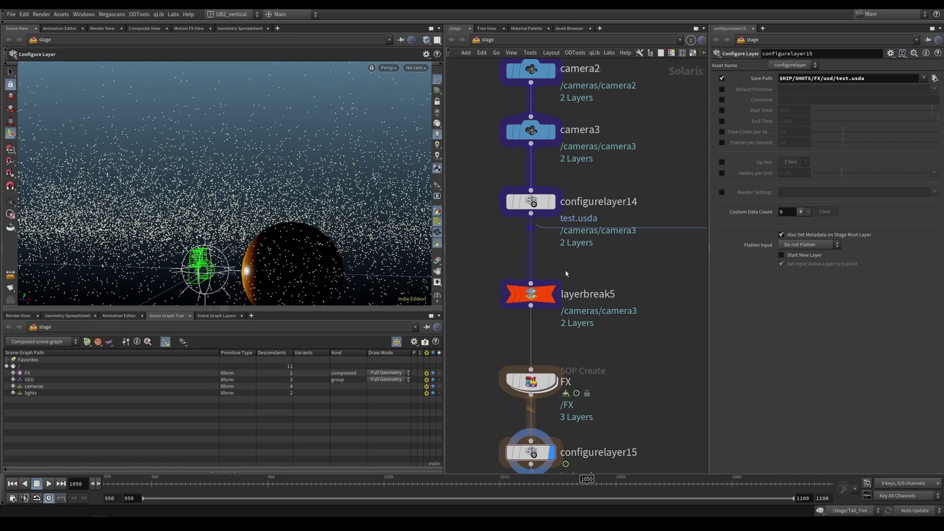
middle_drag(609, 308, 614, 262)
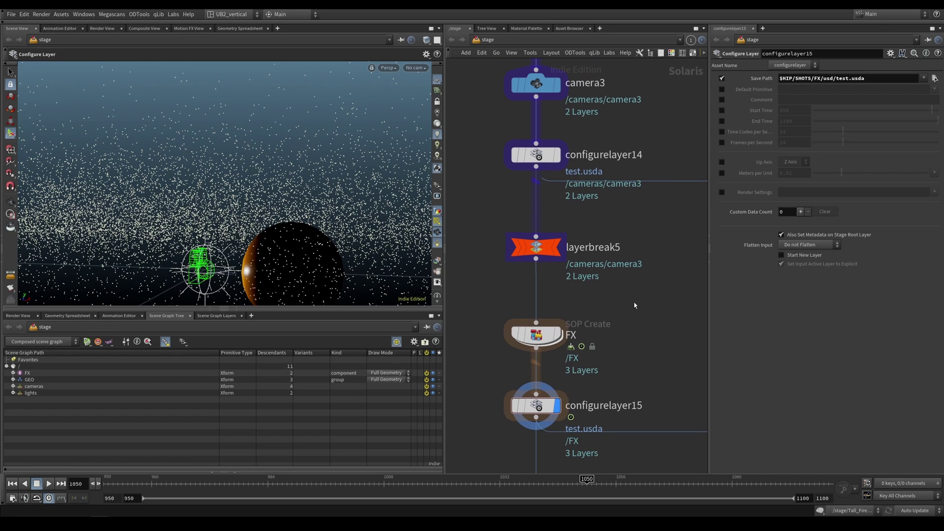
middle_drag(635, 305, 609, 238)
scroll(588, 295, down, 1)
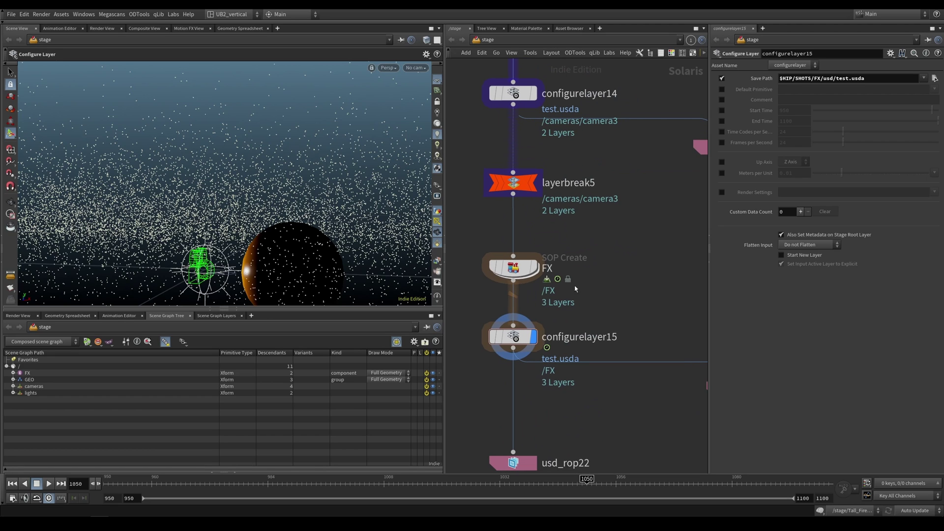
click(215, 316)
click(8, 363)
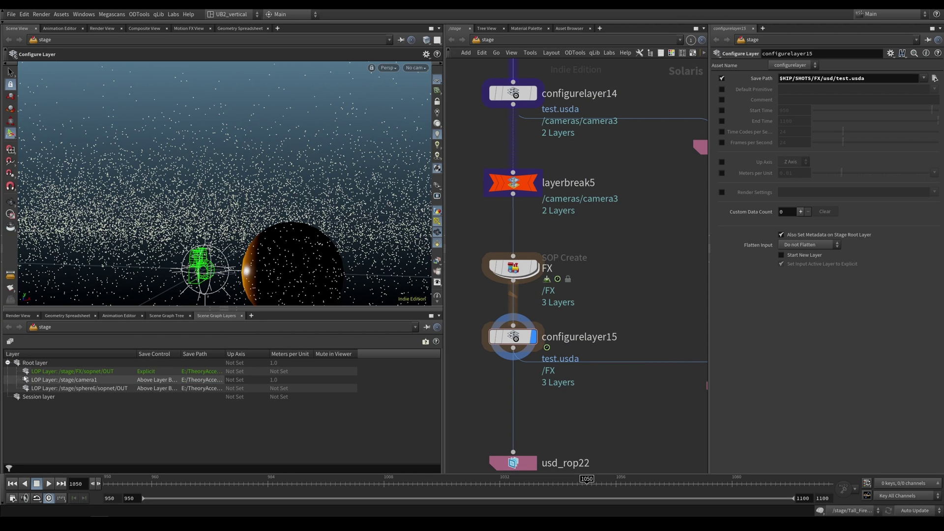
click(73, 388)
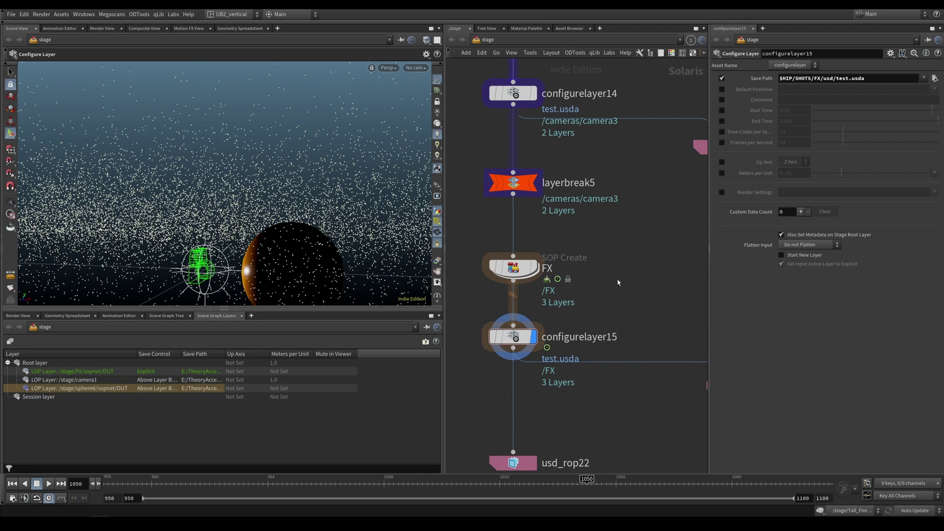
Display configurelayer14 below camera3 to inspect its scene graph layers.
middle_drag(597, 279, 602, 369)
key(r)
click(521, 184)
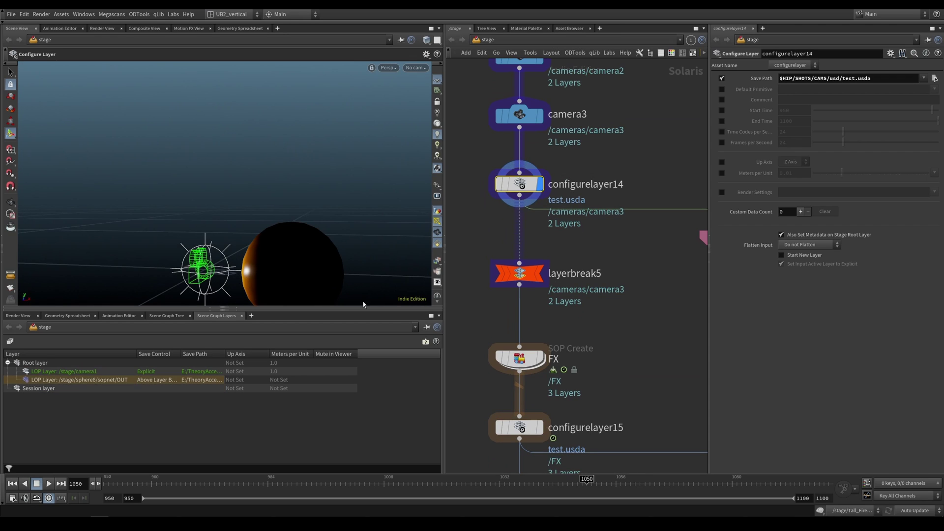
Compare the scene graph layers before and after layerbreak4 by displaying configurelayer4 and camera1.
middle_drag(566, 197, 552, 432)
click(527, 148)
middle_drag(544, 163, 544, 292)
drag(599, 162, 485, 211)
key(r)
click(512, 275)
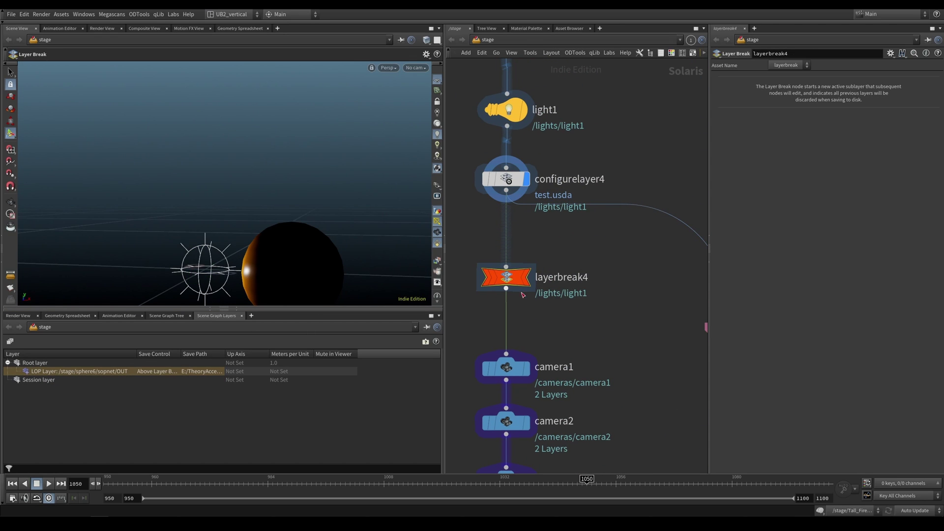
click(506, 368)
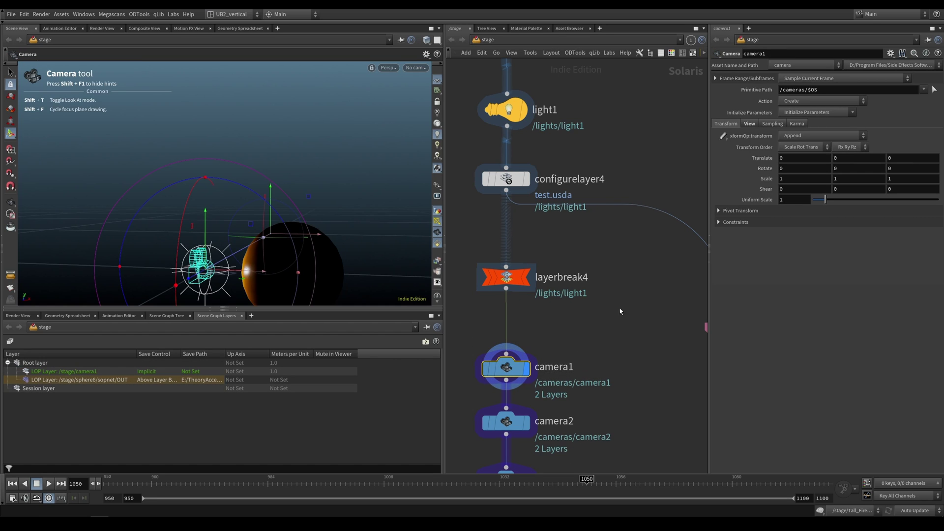
Return to the CHAR network and display ORION_ANIM_ref2 to inspect its scene graph layers.
right_drag(618, 308, 622, 235)
scroll(586, 294, up, 10)
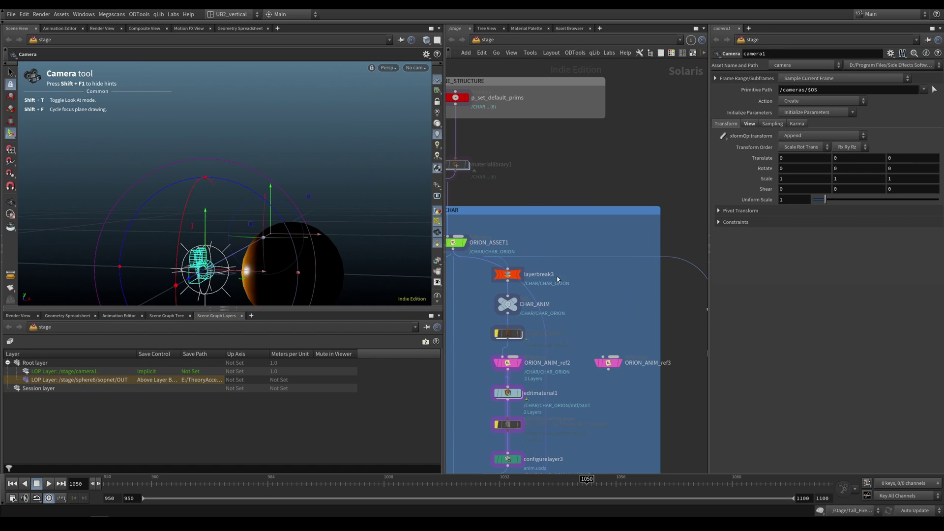
click(508, 305)
middle_drag(546, 320, 588, 269)
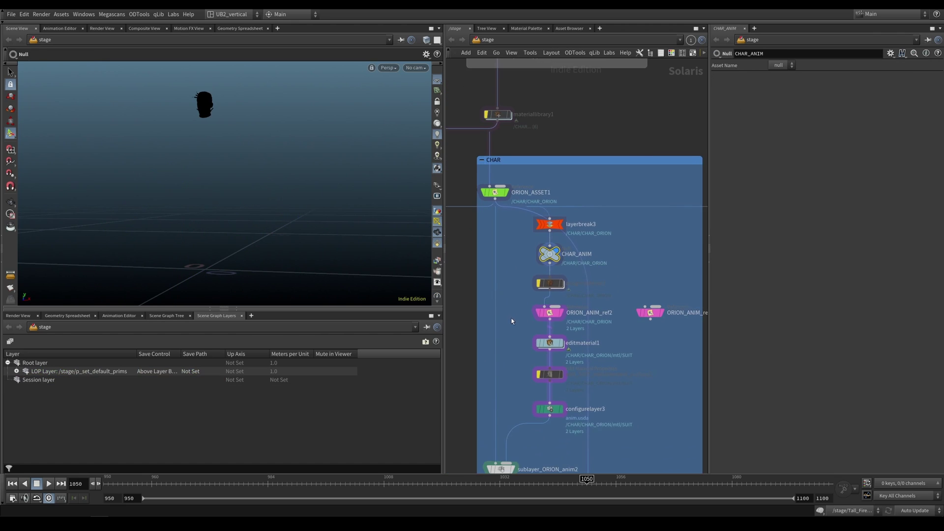
scroll(513, 319, up, 1)
click(566, 314)
click(551, 213)
key(r)
click(562, 317)
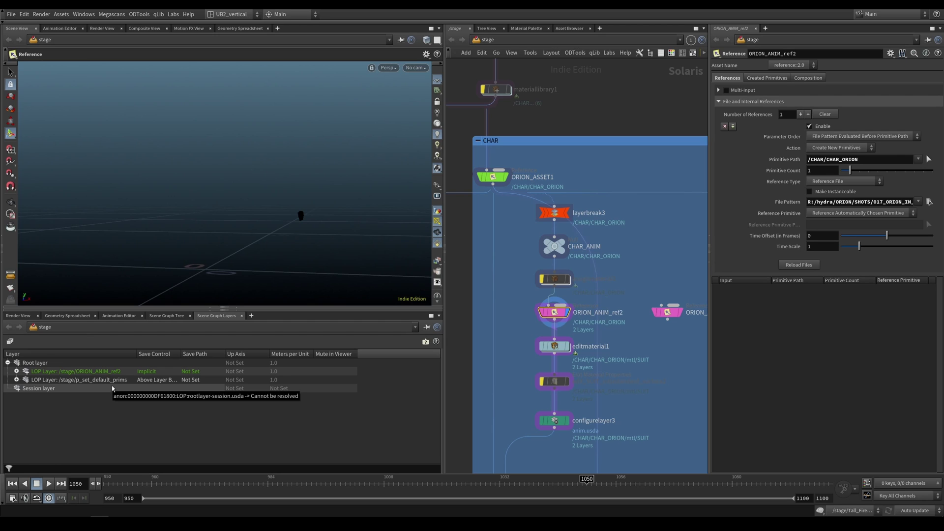
middle_drag(523, 359, 510, 332)
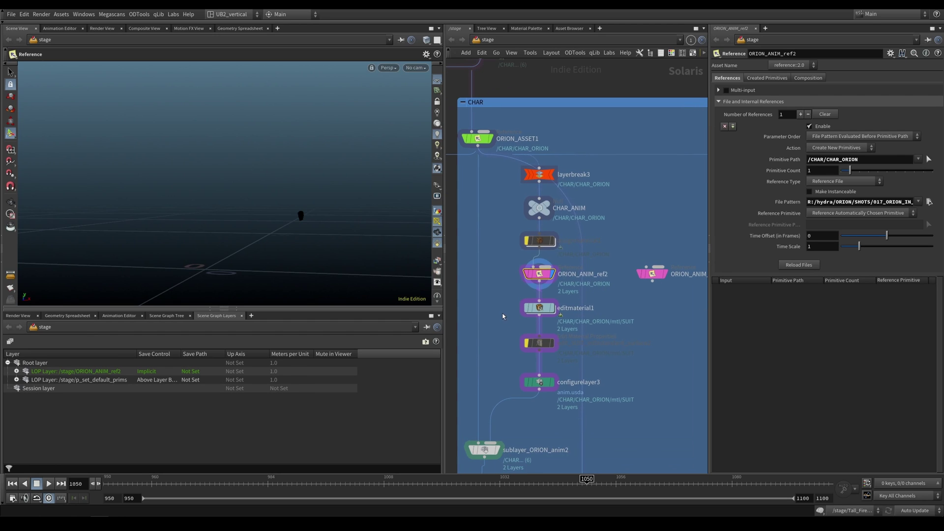
Render ORION_ANIM_ref2 with Karma in the viewport and examine its primitive path.
key(ctrl+s)
middle_drag(511, 250, 488, 243)
scroll(530, 282, up, 1)
drag(488, 243, 554, 284)
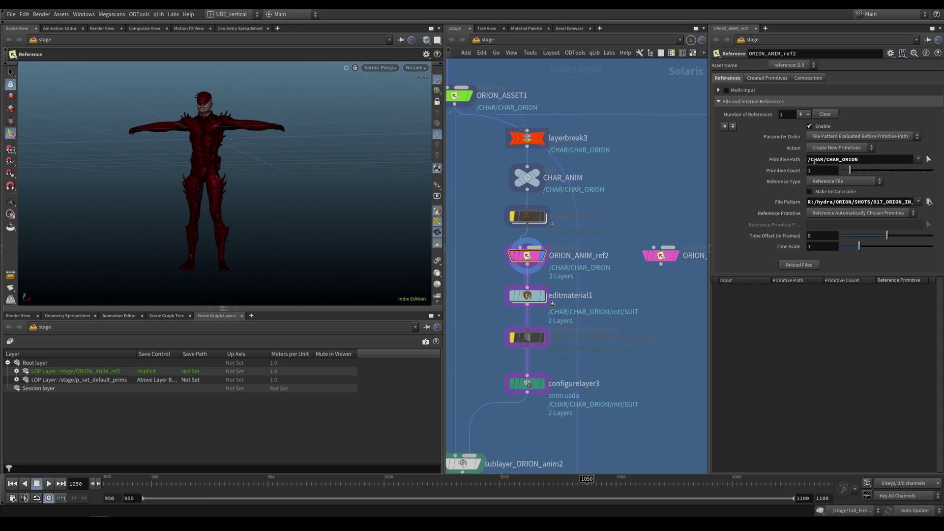
drag(862, 159, 836, 171)
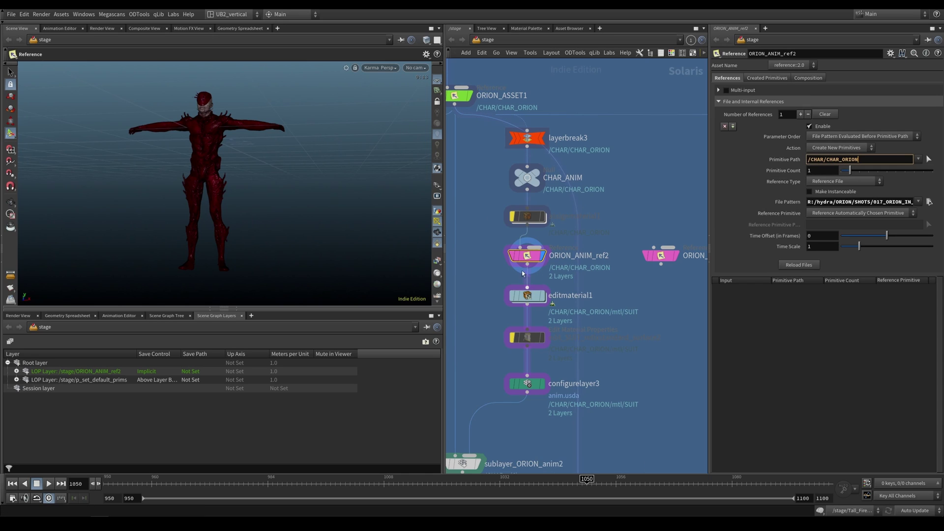
Compare the scene graph tree of ORION_ASSET2 with that of ORION_ANIM_ref2.
click(188, 315)
middle_drag(474, 197, 648, 289)
middle_drag(504, 161, 523, 201)
click(490, 205)
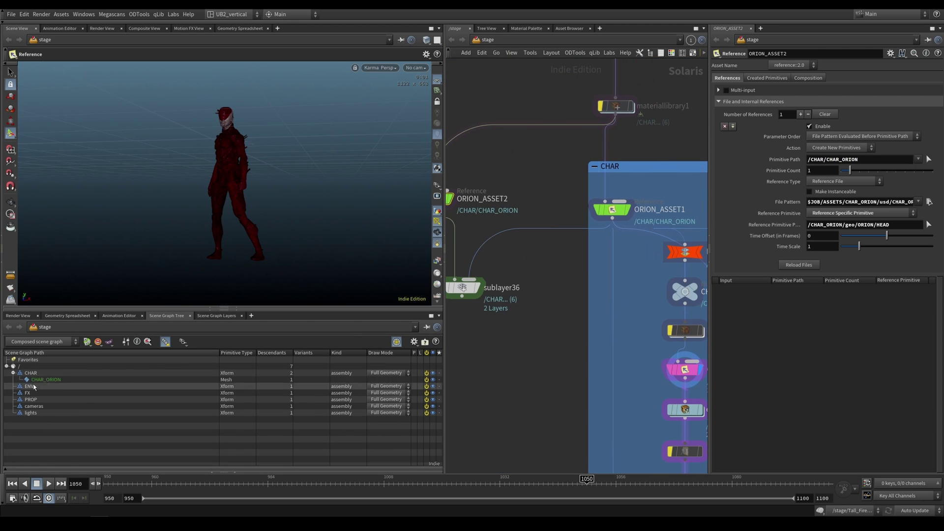
middle_drag(650, 375, 495, 290)
click(504, 286)
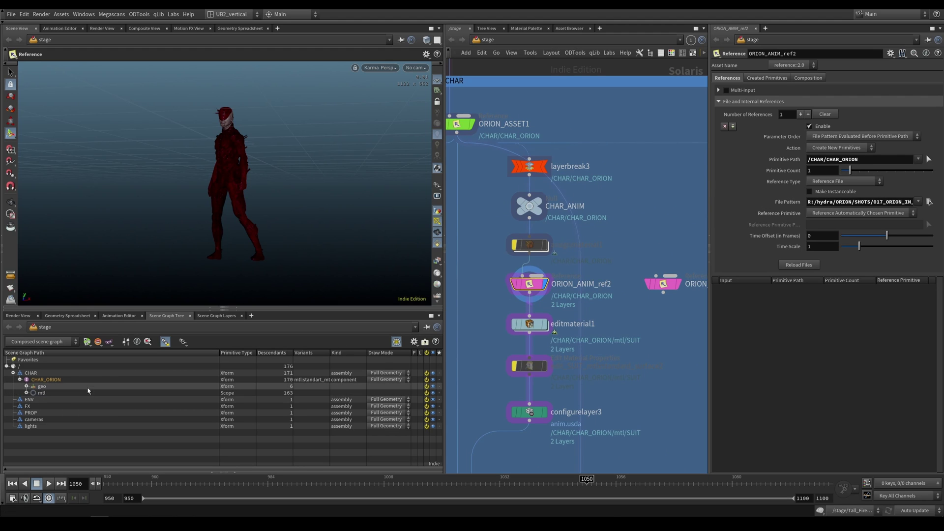
Inspect the mtl, geo and CHAR_ORION primitives in the scene graph tree and view the highlighted character from another angle.
click(43, 393)
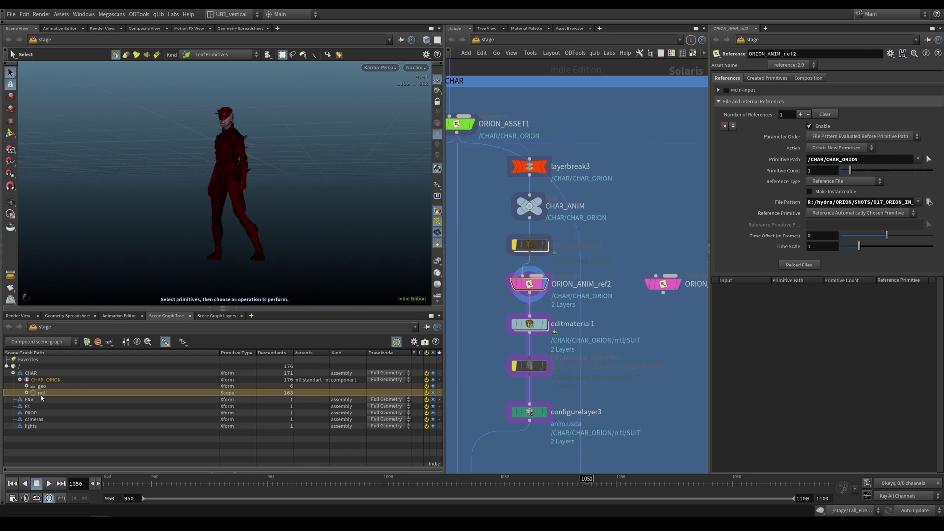
click(51, 387)
click(48, 380)
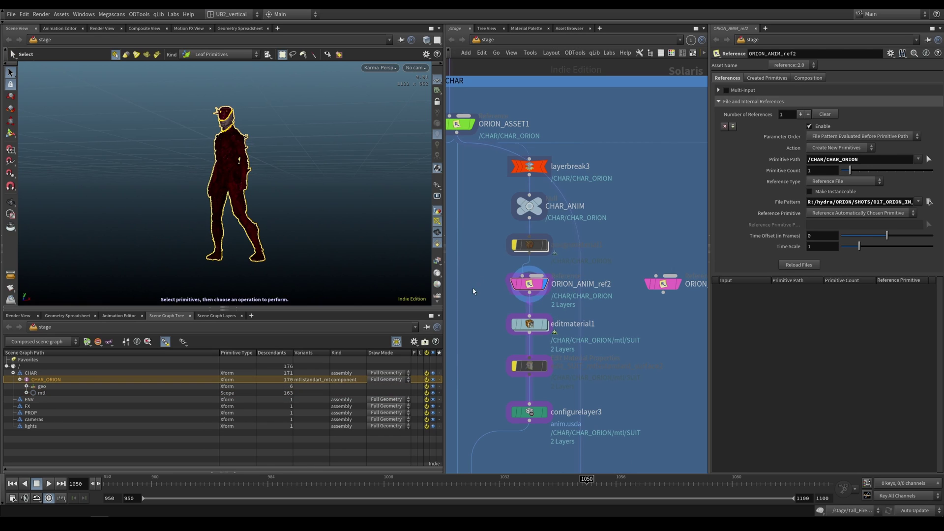
mouse_move(274, 195)
alt+mouse_down()
mouse_move(242, 188)
mouse_move(266, 206)
alt+mouse_up()
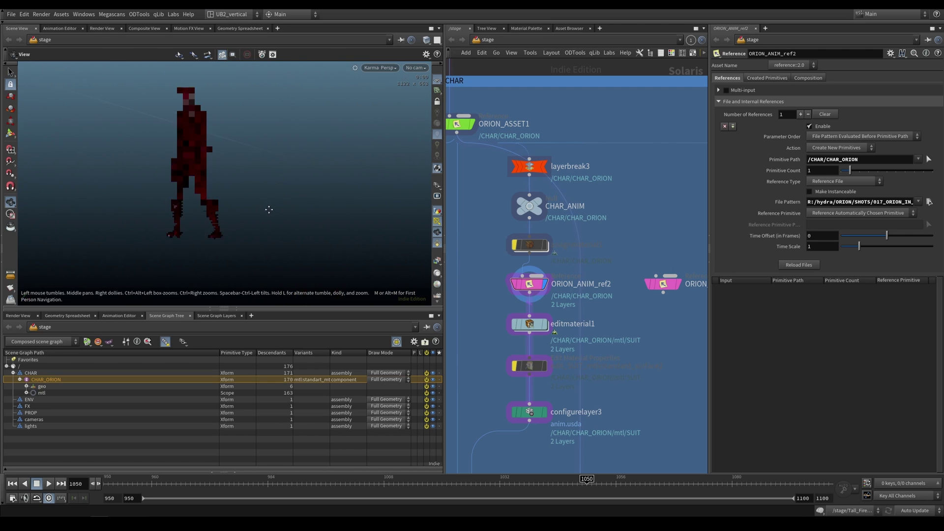
key(s)
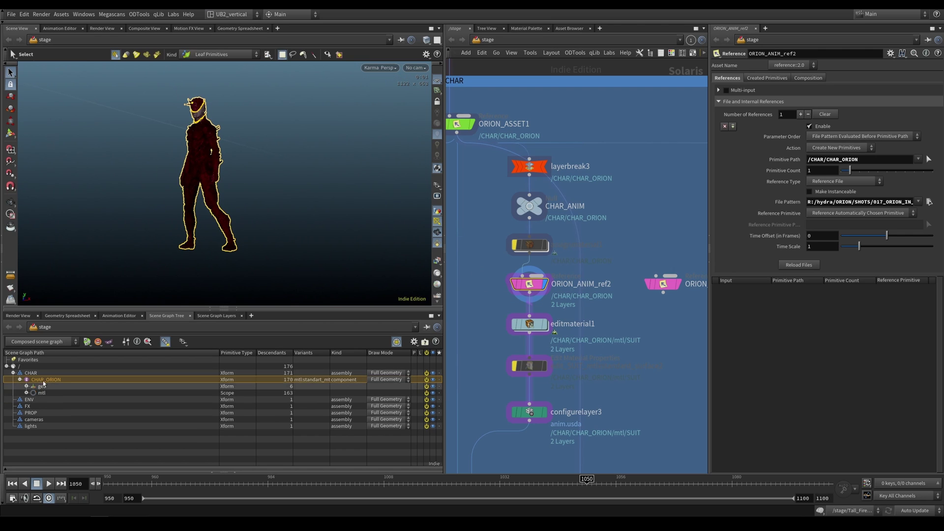
Display ORION_ANIM_ref3 and move its node slightly closer to ORION_ANIM_ref2.
click(649, 255)
middle_drag(623, 247, 602, 230)
click(657, 266)
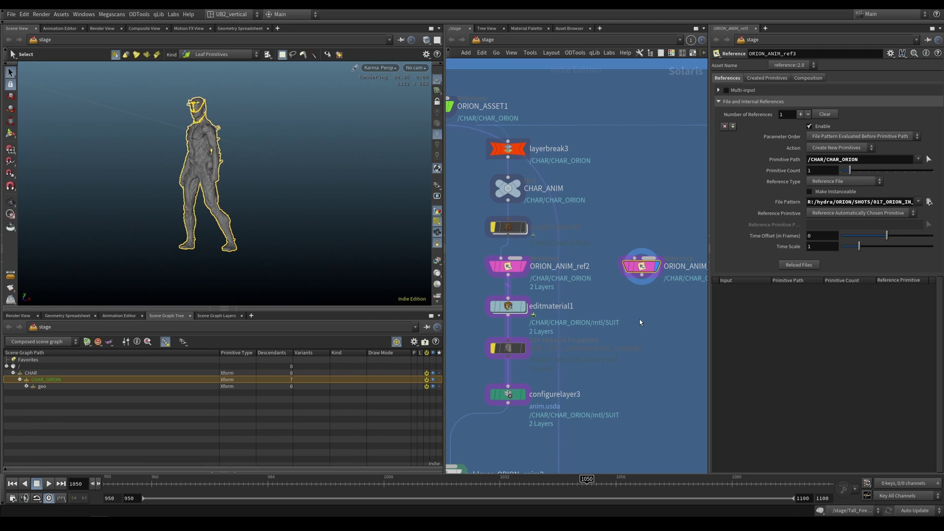
drag(653, 271, 624, 282)
Check ORION_ANIM_ref2's file pattern and compare its scene graph tree with that of ORION_ANIM_ref3.
click(504, 271)
drag(459, 254, 544, 281)
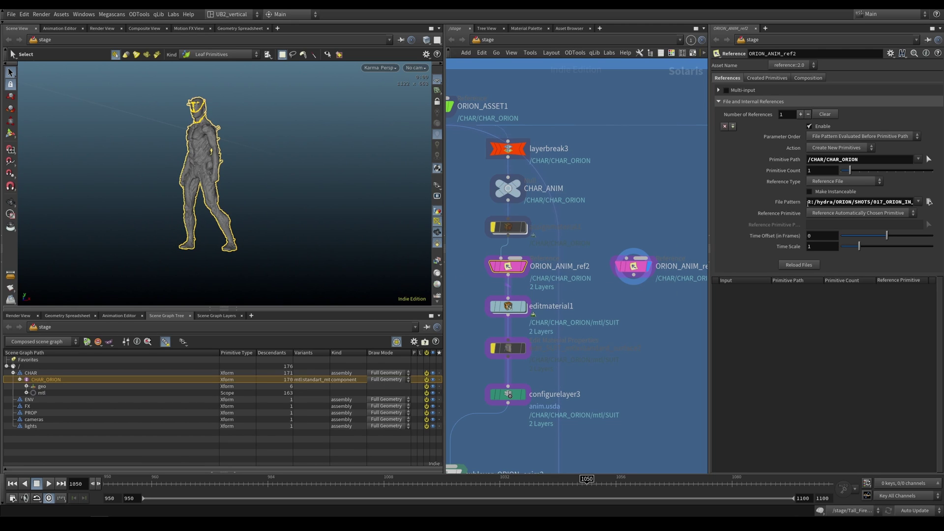
drag(865, 202, 700, 244)
drag(464, 250, 640, 216)
drag(664, 183, 649, 197)
click(634, 265)
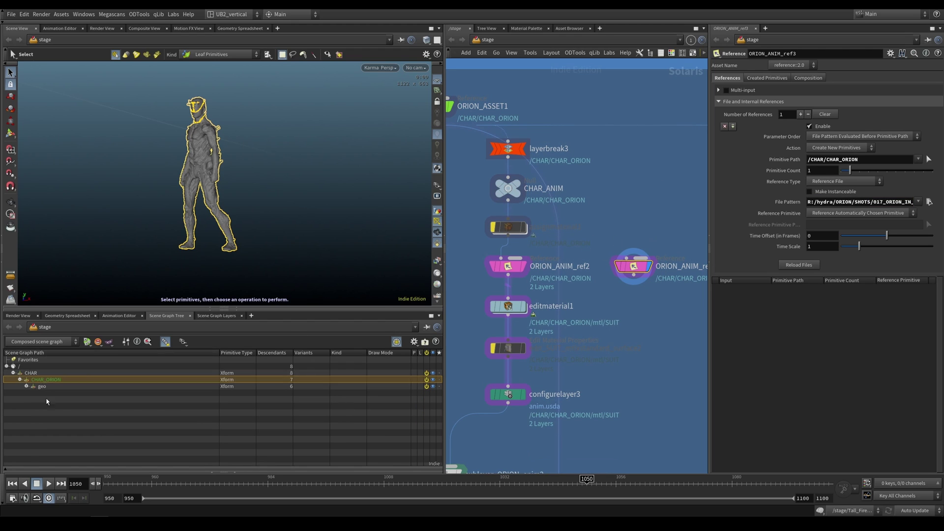
Examine the character loaded by ORION_ANIM_ref3 up close in the viewport.
alt+right_drag(399, 228, 215, 152)
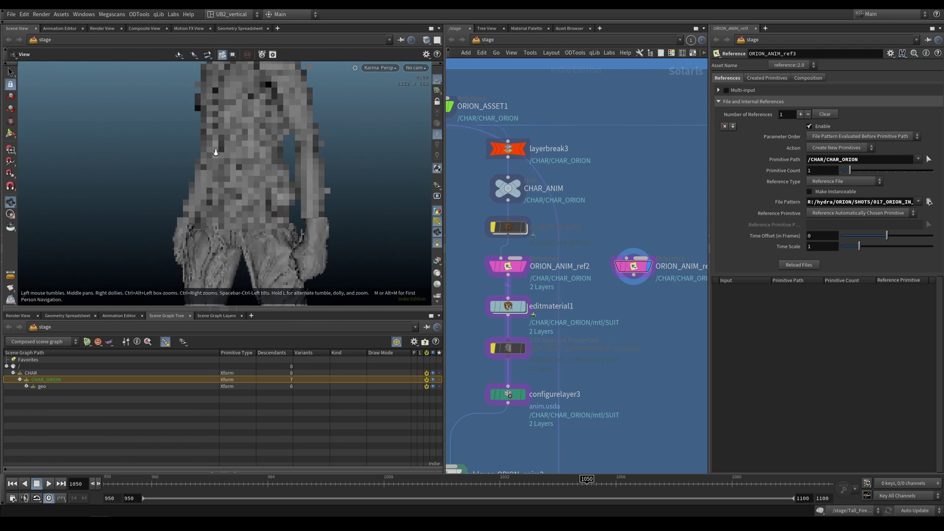
alt+middle_drag(261, 138, 241, 184)
alt+drag(241, 185, 227, 194)
alt+middle_drag(99, 199, 154, 202)
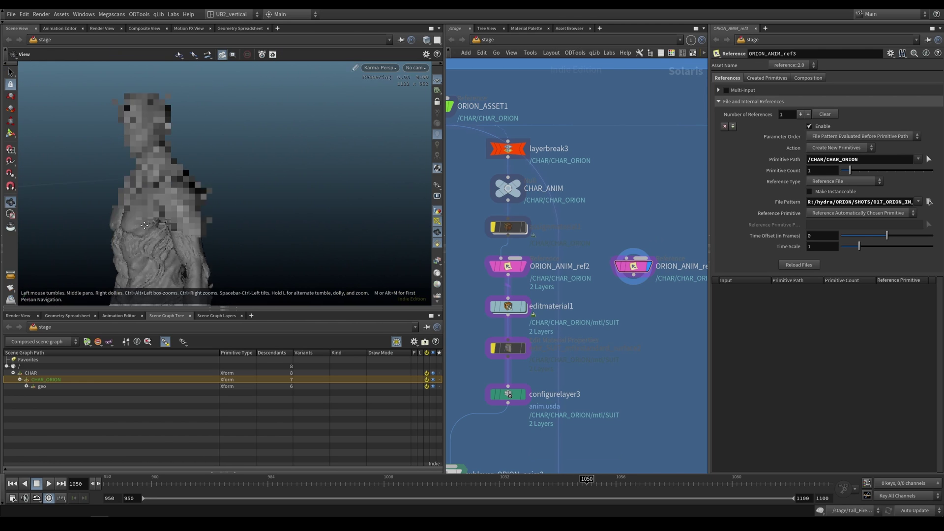
mouse_move(154, 202)
alt+right_down()
mouse_move(152, 215)
mouse_move(162, 187)
alt+right_up()
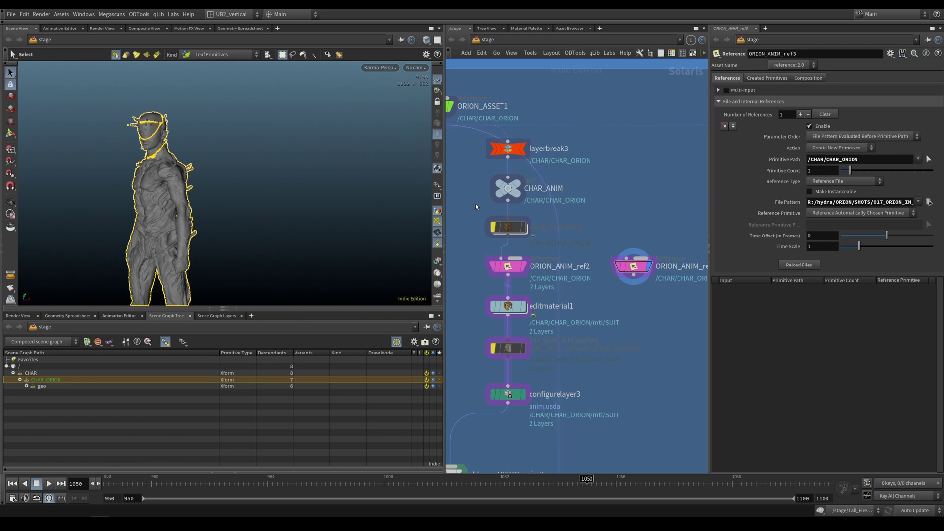
Compare the scene graph tree at CHAR_ANIM, ORION_ANIM_ref2 and editmaterial1, including the materials under the mtl primitive.
click(514, 188)
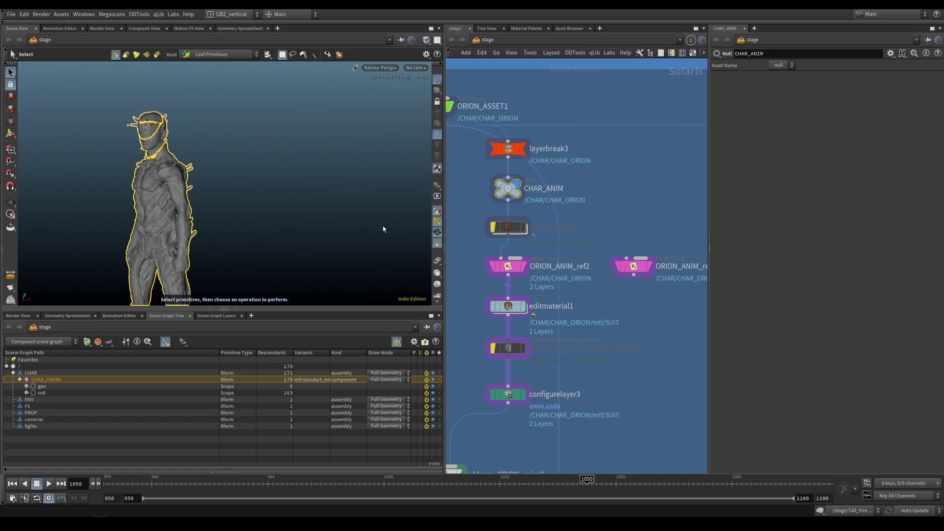
click(509, 269)
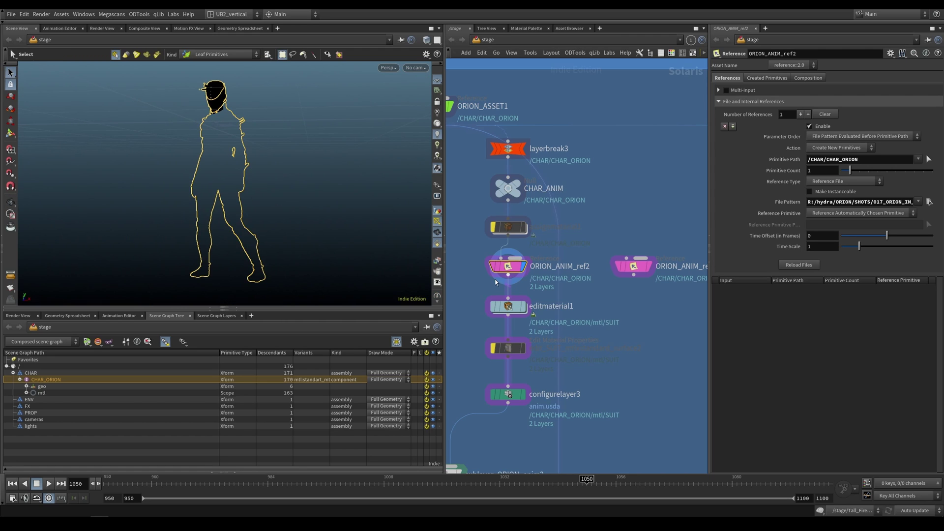
middle_drag(476, 296, 494, 270)
click(515, 297)
scroll(580, 320, up, 3)
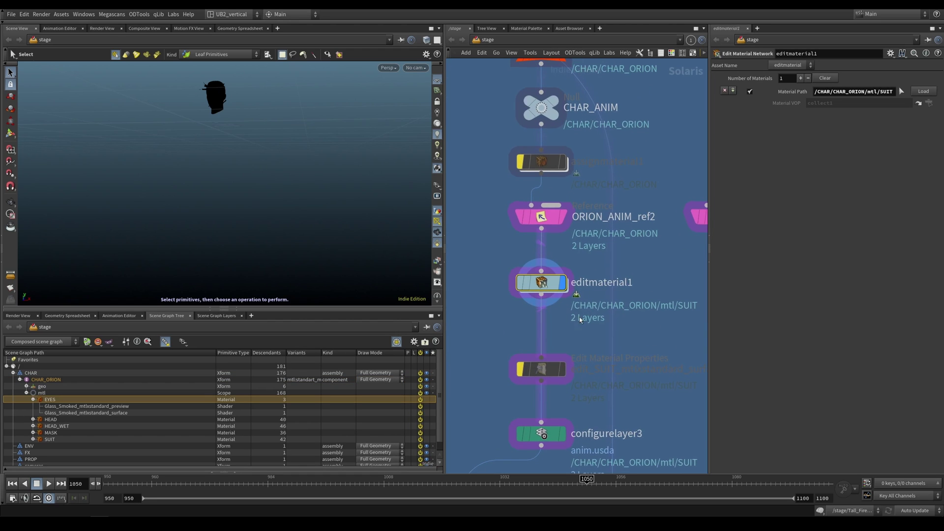
scroll(509, 311, down, 2)
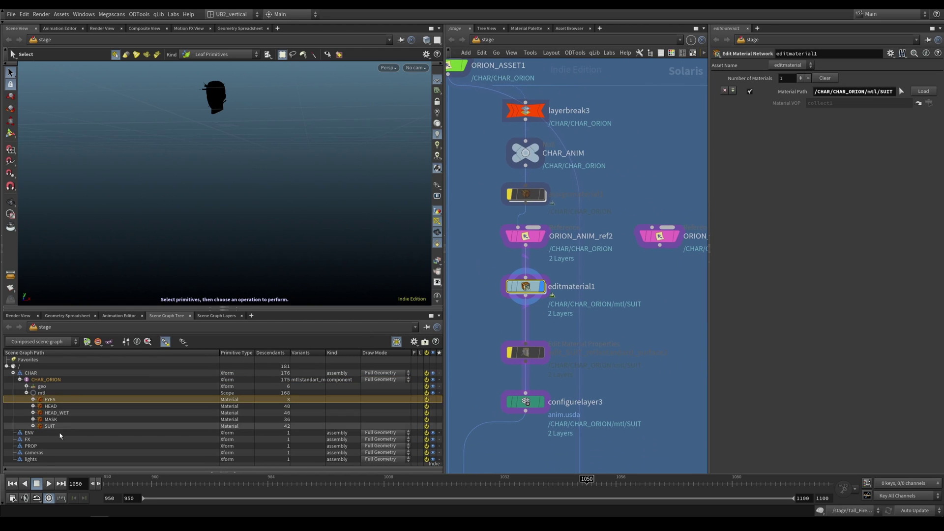
Insert an Edit Material Network node below editmaterial1 and set its material path to /CHAR/CHAR_ORION/mtl/SUIT.
key(Tab)
text(edit)
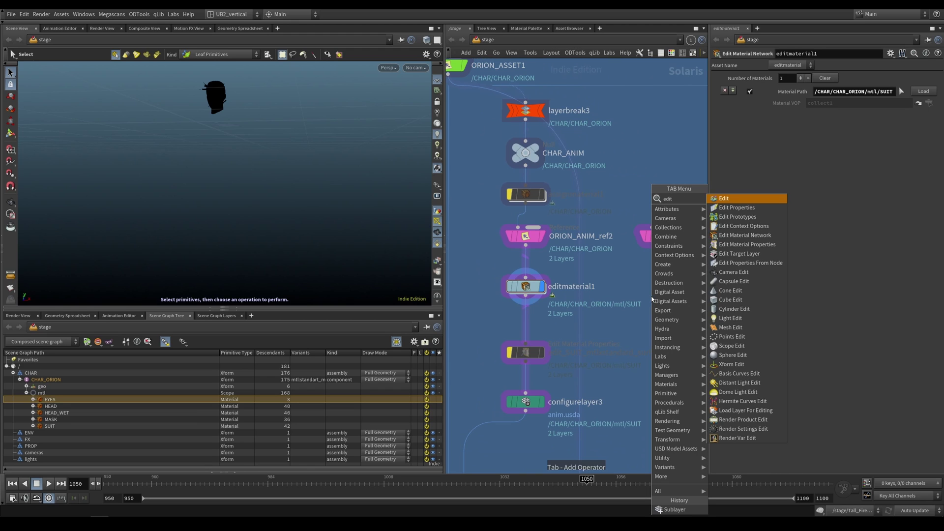
text( mat)
key(Return)
click(651, 297)
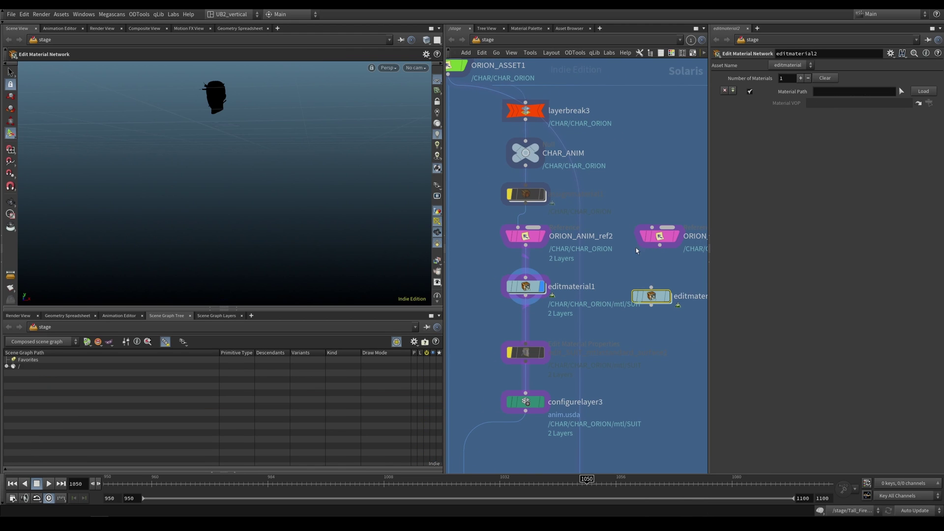
drag(652, 296, 526, 320)
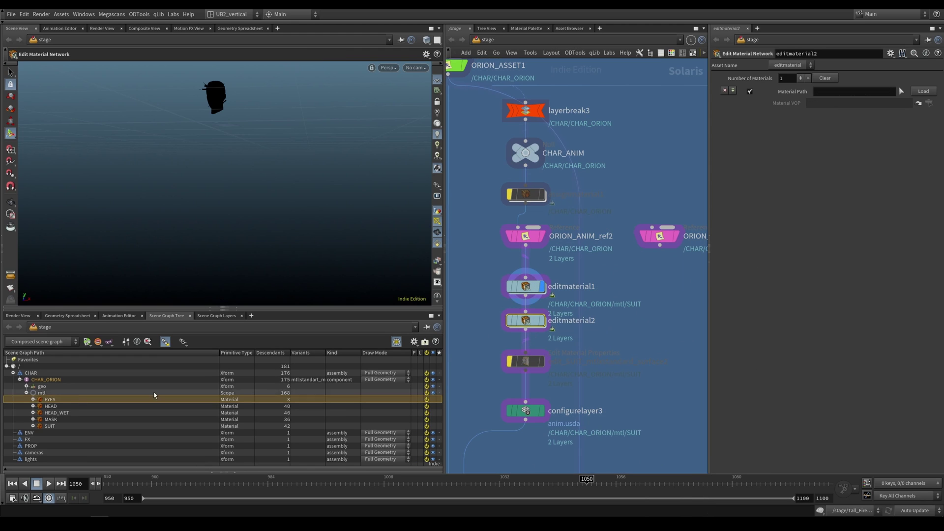
click(51, 426)
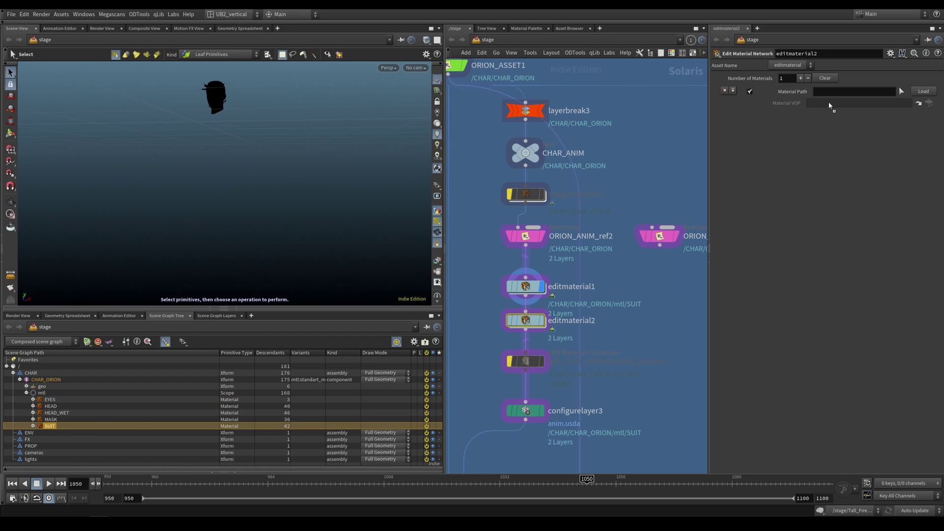
drag(831, 105, 843, 93)
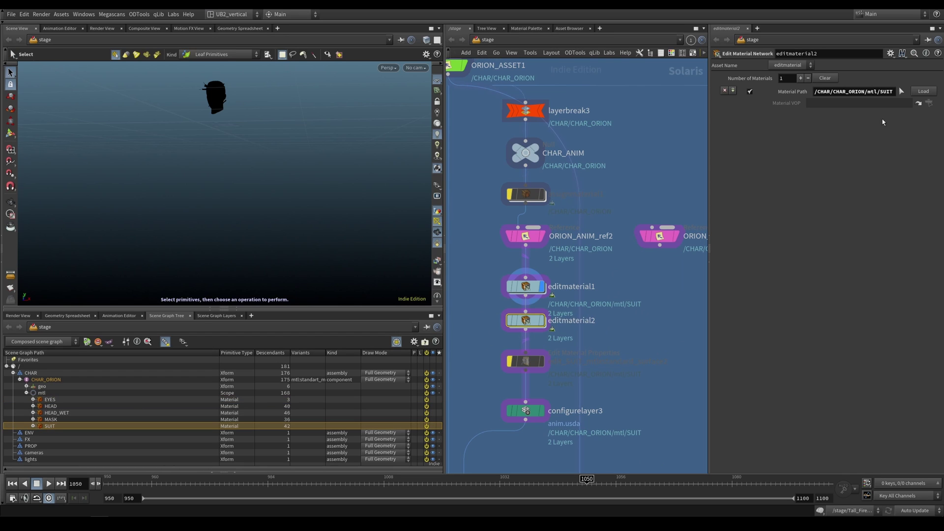
Look at the shader network inside editmaterial2, return to the stage and delete that node.
click(525, 323)
double_click(525, 321)
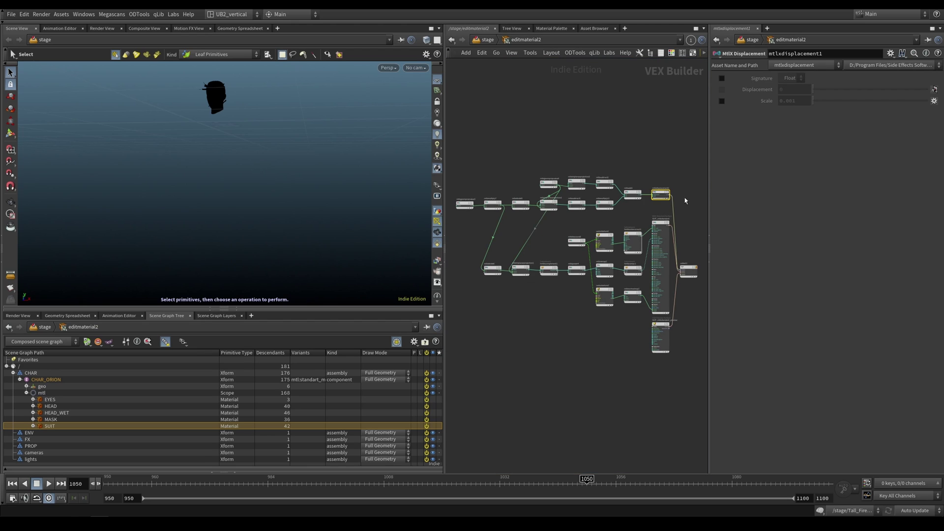
middle_drag(560, 251, 553, 259)
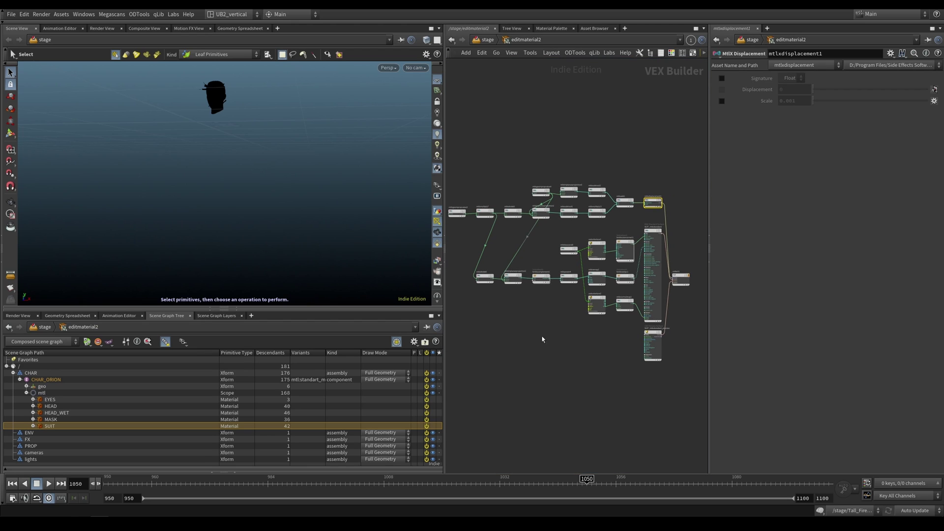
key(u)
key(Delete)
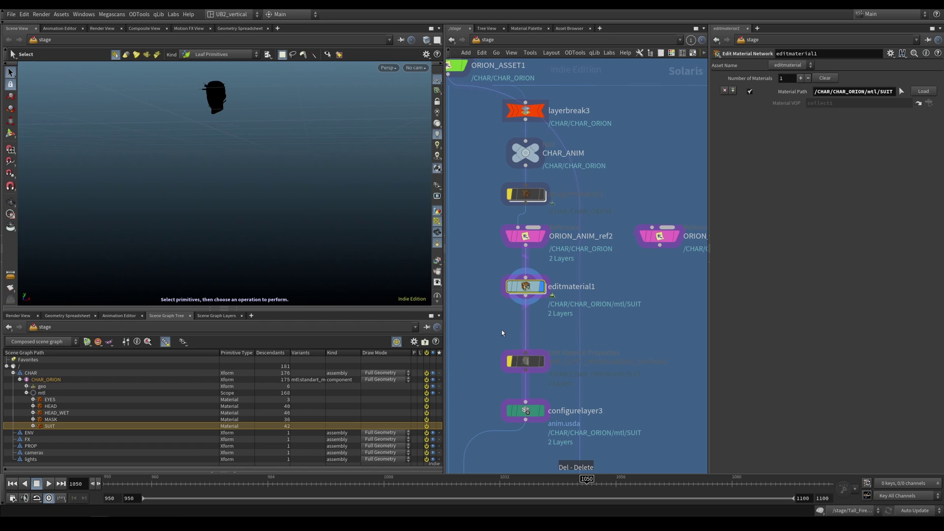
Create an edit node for the SUIT material's SUIT_mtlxstandard surface shader and place it in the chain below editmaterial1.
right_click(49, 430)
mouse_move(89, 344)
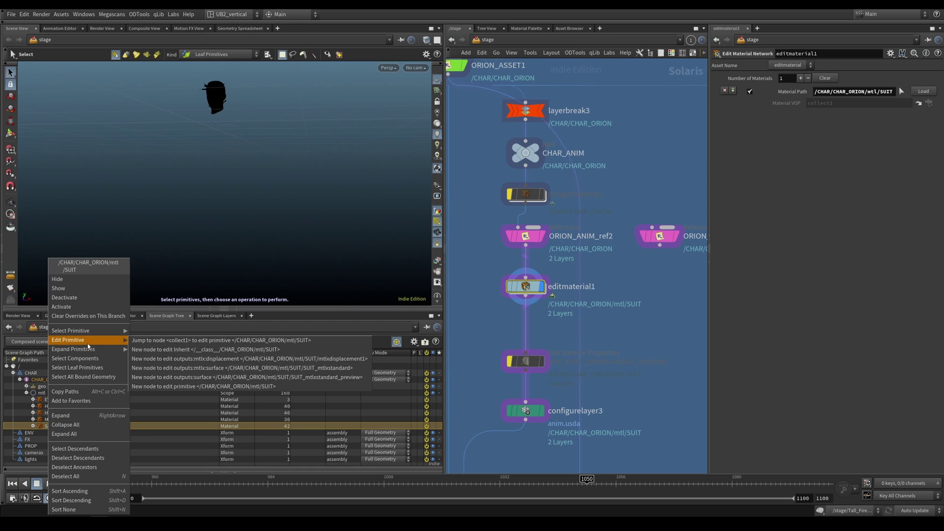
click(173, 370)
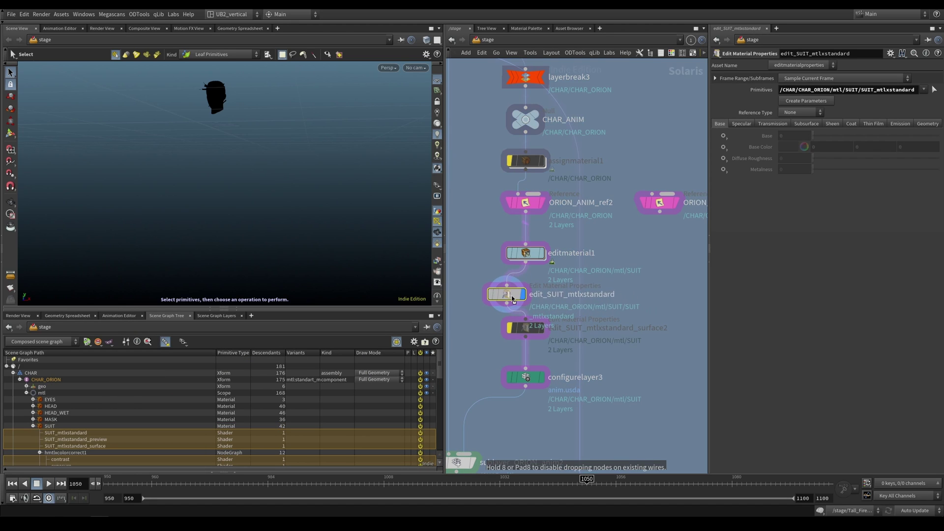
click(530, 300)
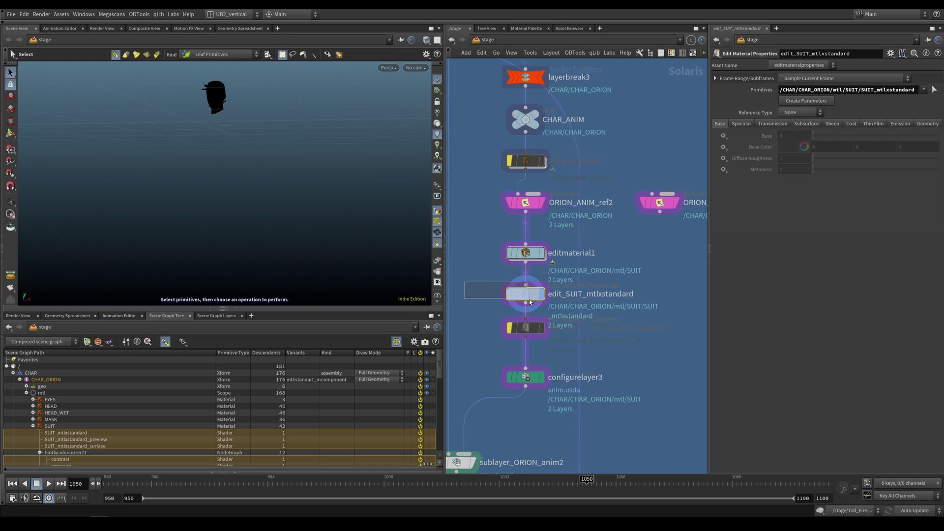
click(59, 426)
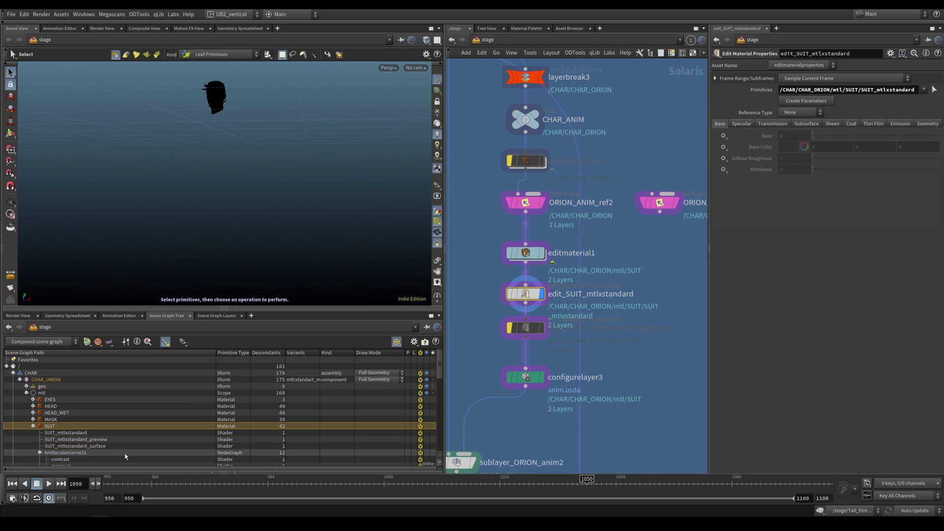
click(66, 433)
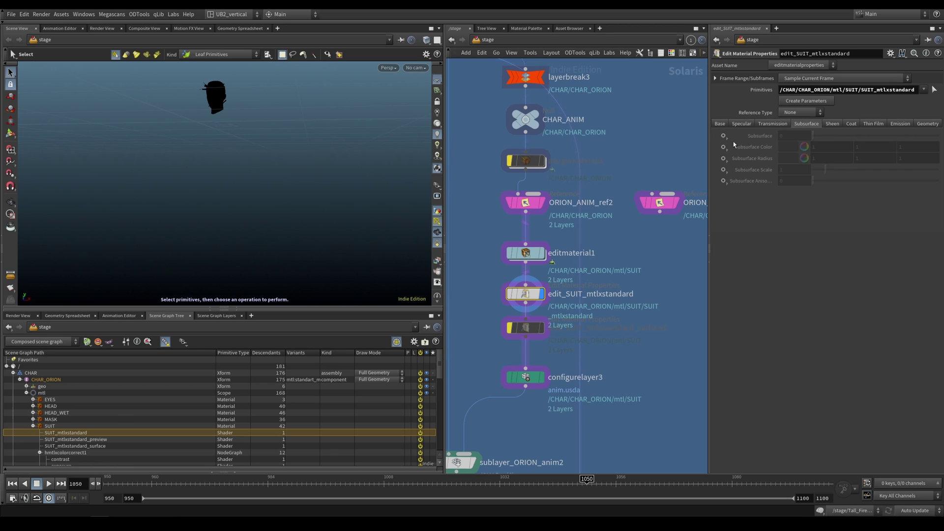
Set the Base and Base Color parameters of edit_SUIT_mtlxstandard to Set or Create.
click(720, 123)
click(723, 136)
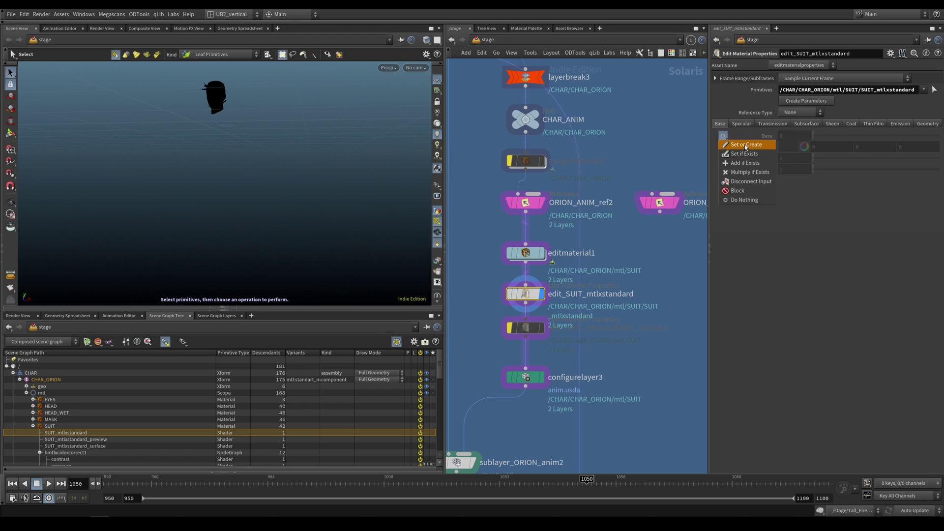
click(743, 144)
click(723, 147)
click(728, 157)
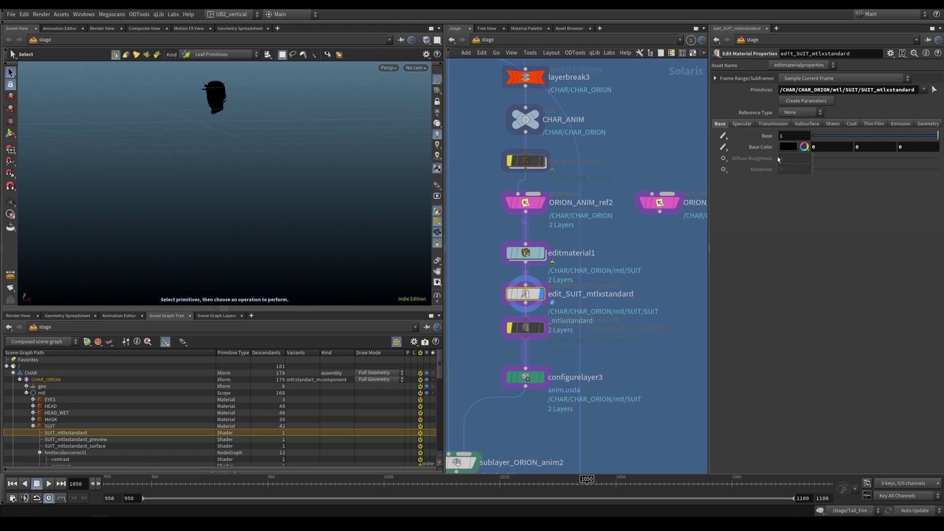
click(792, 148)
Delete the edit_SUIT_mtlxstandard node from the chain.
click(812, 88)
click(917, 59)
key(Delete)
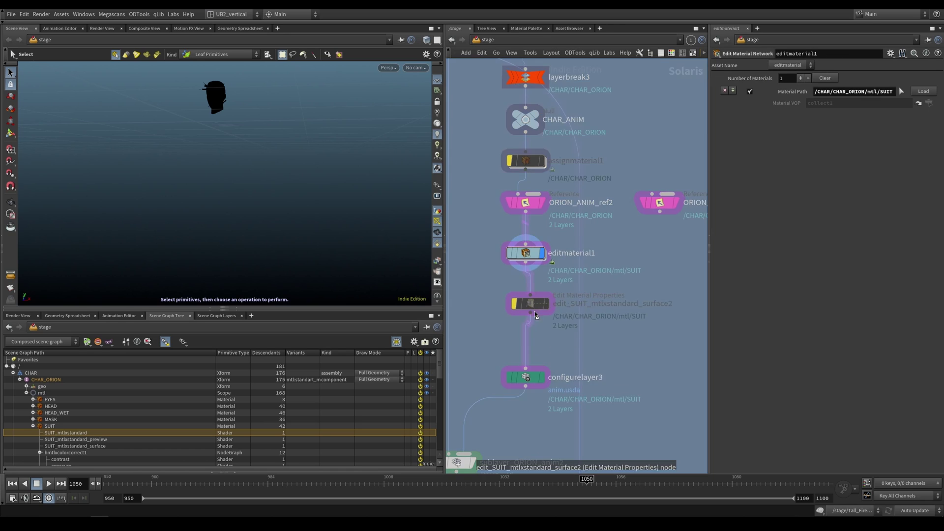
Check the save path of configurelayer3 and the layerbreak3 node at the start of the animation chain.
click(529, 362)
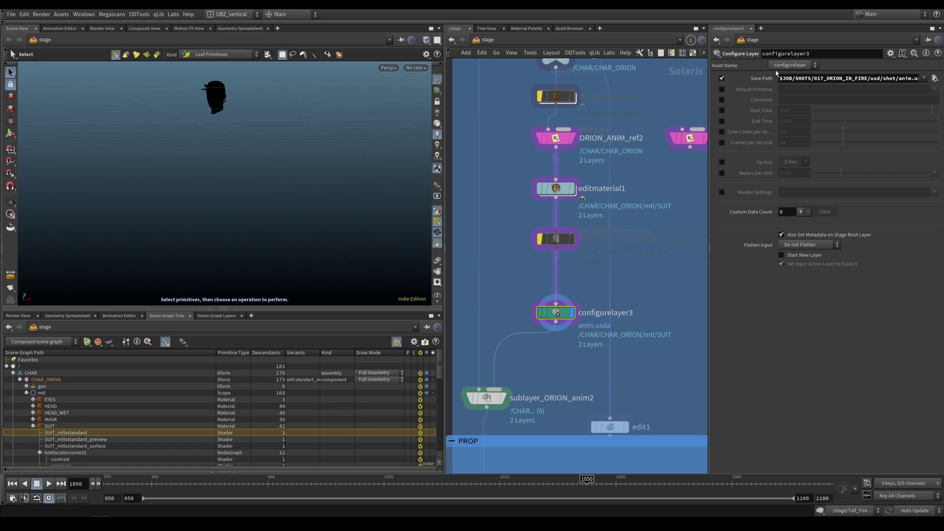
drag(811, 78, 921, 80)
middle_drag(539, 293, 549, 370)
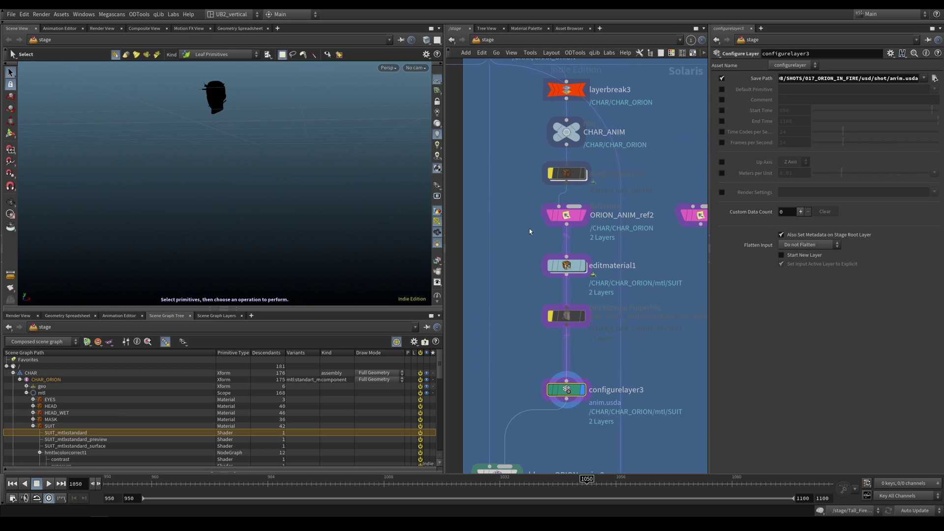
click(566, 90)
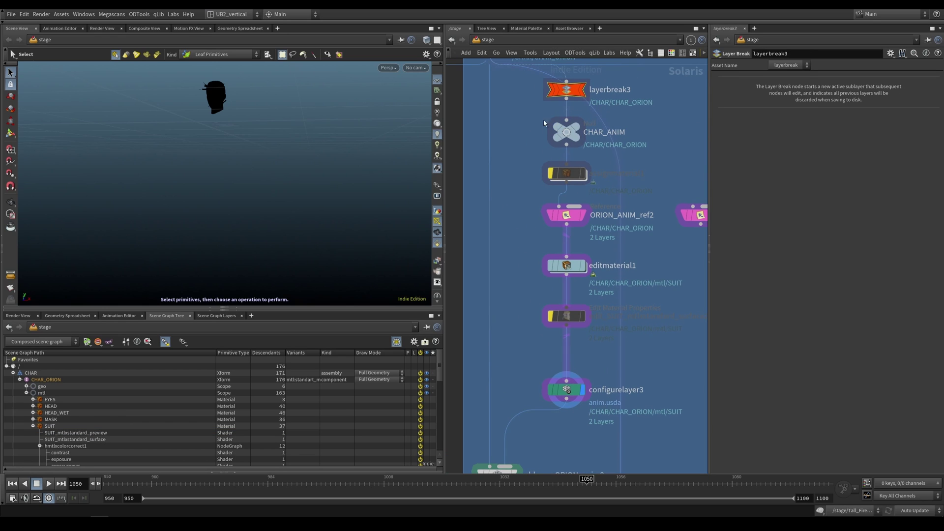
click(567, 390)
scroll(566, 344, down, 1)
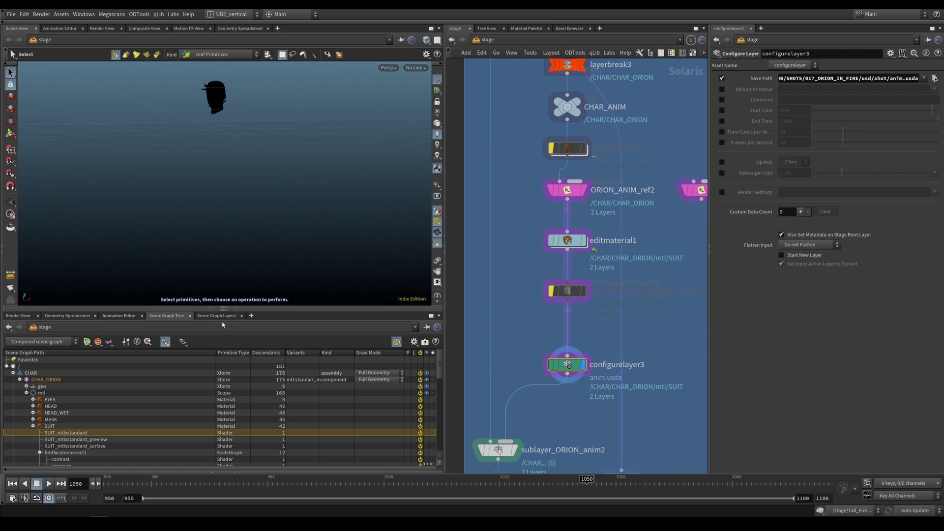
Show the scene graph layers with a wider Save Path column and inspect them at edit_SUIT_mtlxstandard_surface2.
click(217, 315)
drag(225, 354, 361, 354)
click(567, 290)
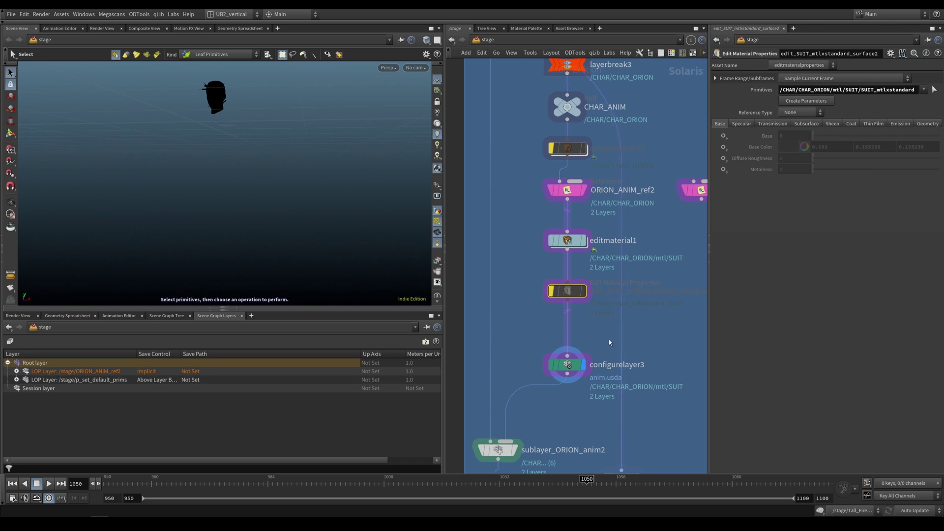
Add a USD ROP node beside configurelayer3 and wire configurelayer3's output into it.
middle_drag(609, 343, 607, 294)
key(Tab)
text(usd)
key(Return)
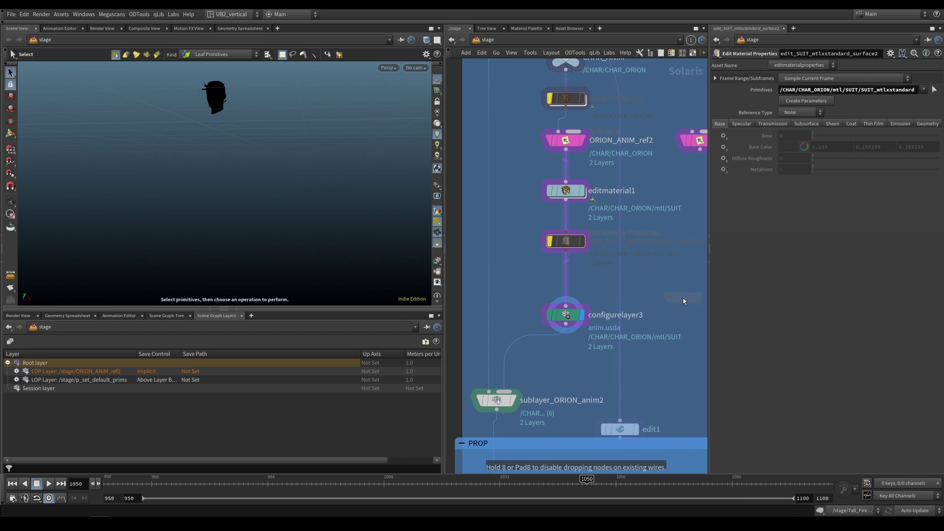
click(683, 298)
drag(683, 290, 664, 343)
click(567, 324)
middle_drag(638, 366, 604, 359)
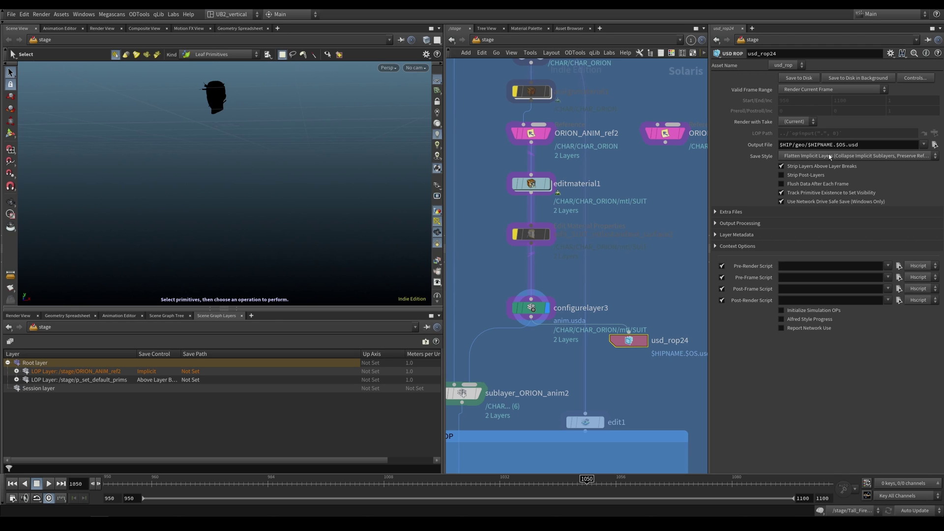
Switch usd_rop24's Error Saving Layers With Implicit Paths option off and on again, and space out usd_rop24 and configurelayer3.
drag(630, 342, 629, 349)
click(716, 212)
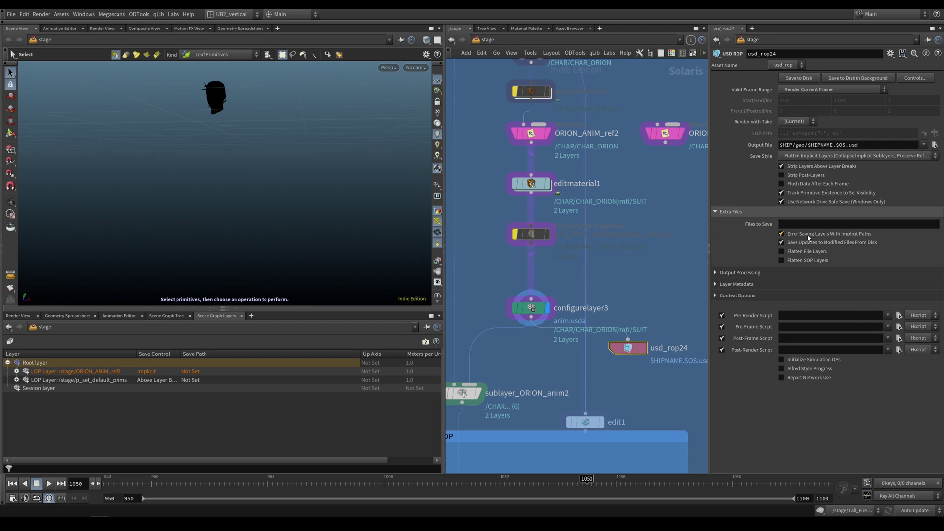
click(854, 239)
drag(635, 354, 635, 366)
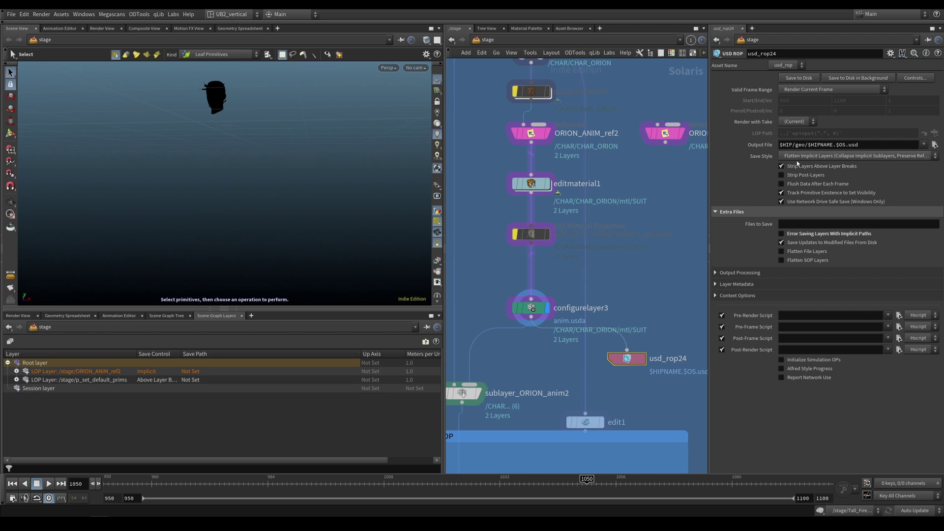
drag(536, 308, 536, 294)
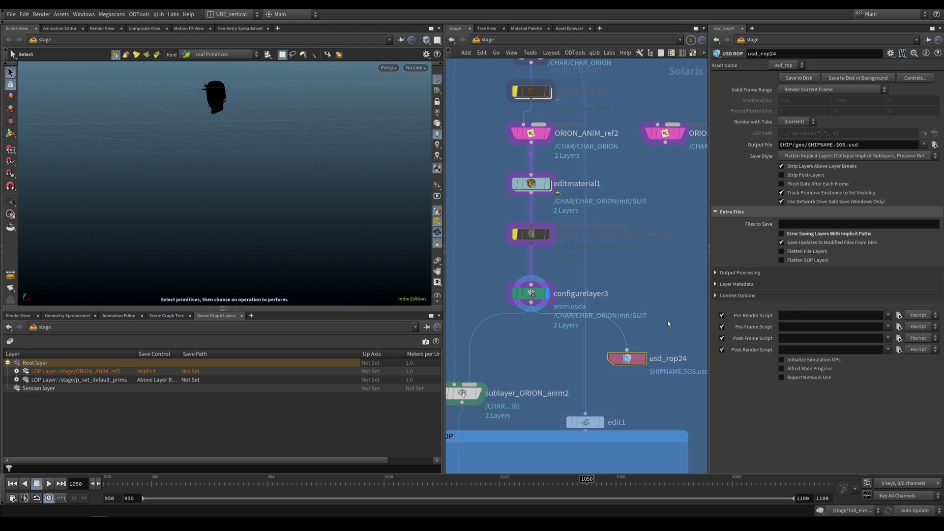
click(782, 234)
Bypass and re-enable configurelayer3 to compare the ORION_ANIM_ref2 layer's save control and save path.
click(531, 294)
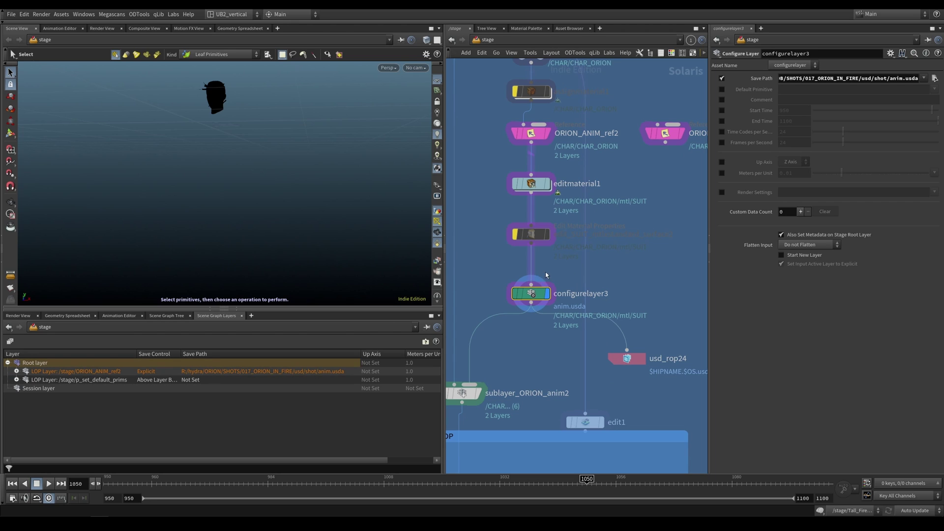
key(b)
key(b)
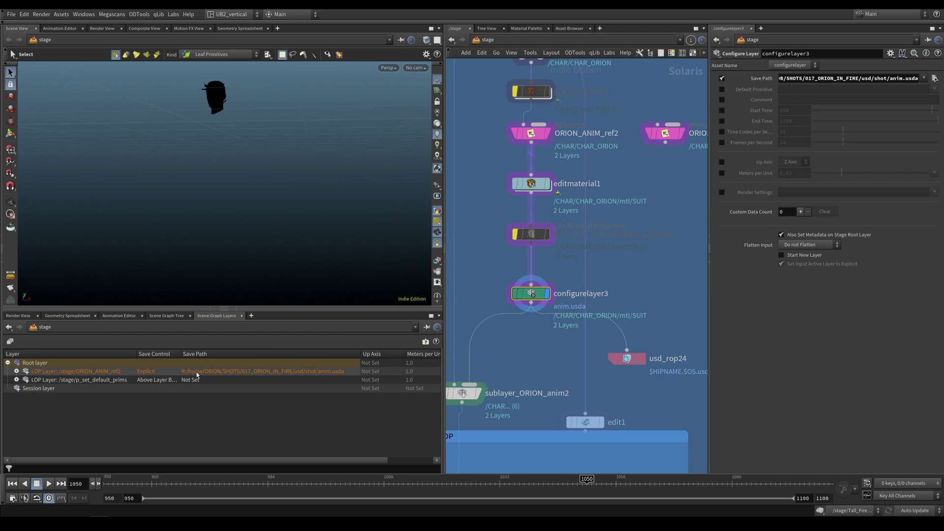
Set usd_rop24's Output File to configurelayer3's save path, $JOB/SHOTS/017_ORION_IN_FIRE/usd/shot/anim.usda.
click(626, 358)
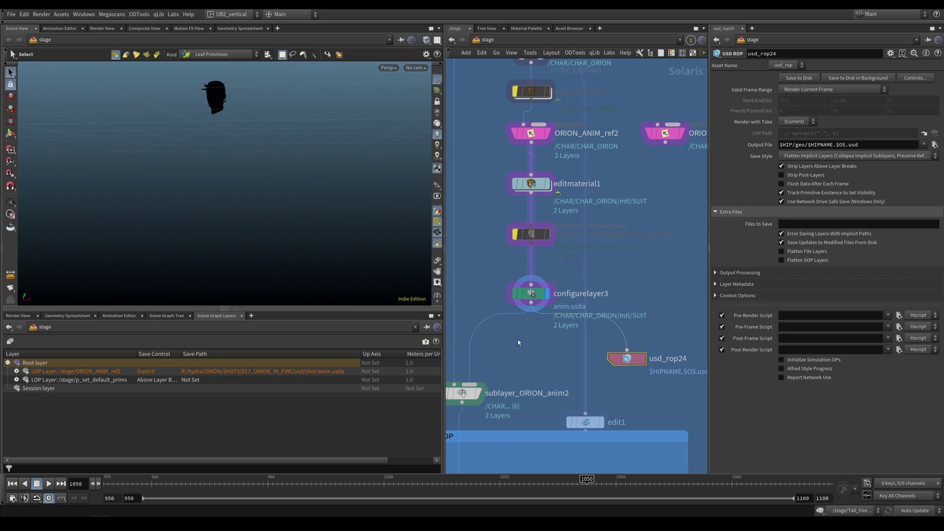
click(925, 144)
click(881, 181)
click(533, 294)
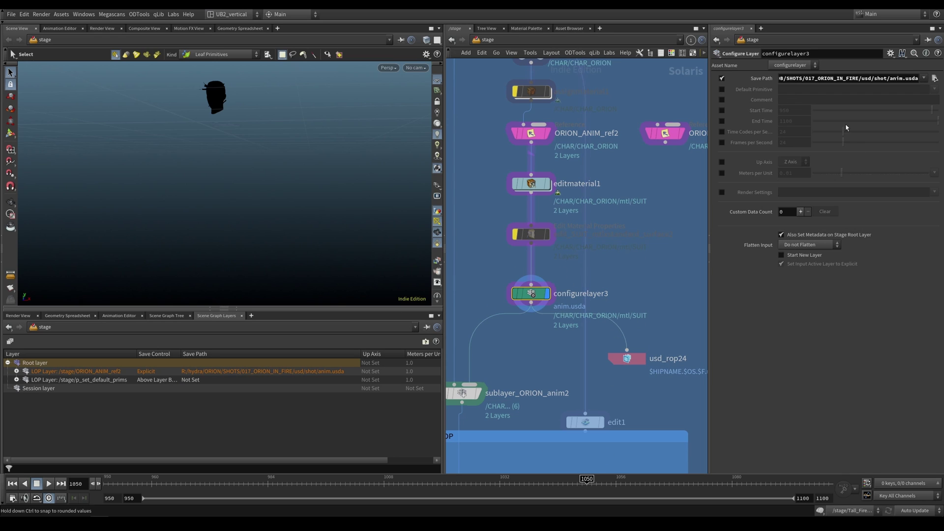
click(627, 359)
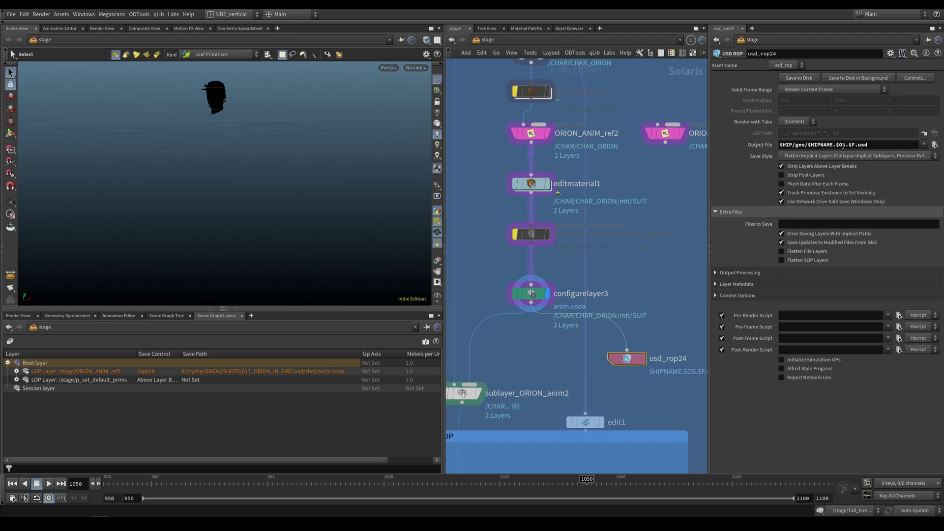
key(Return)
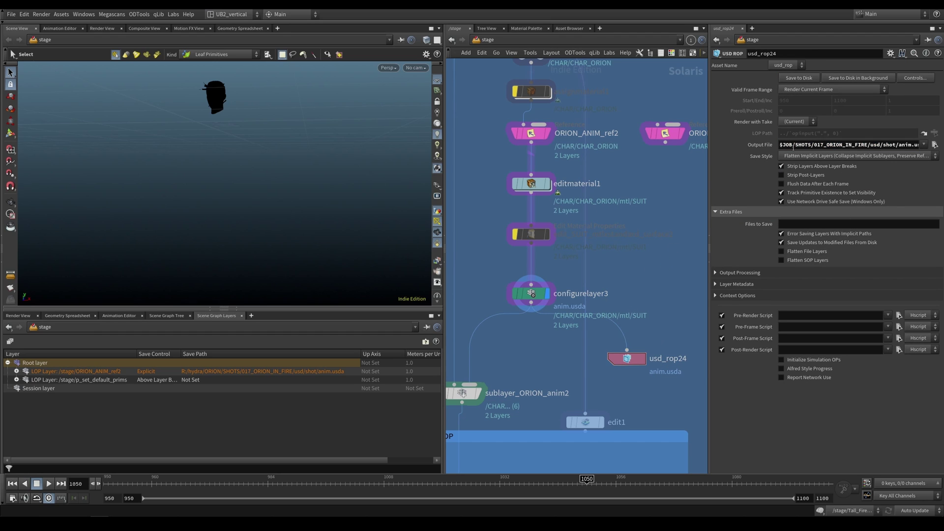
click(890, 145)
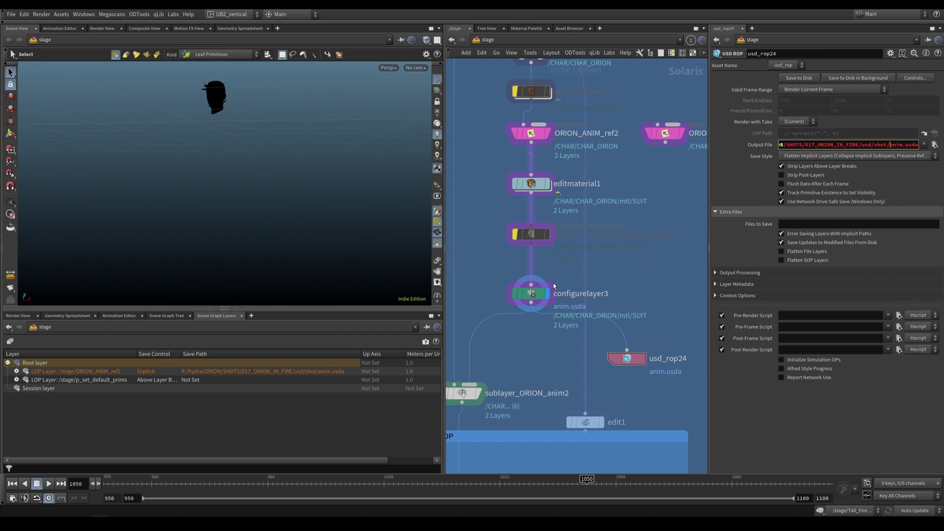
Delete the usd_rop24 node beside configurelayer3.
click(523, 294)
drag(671, 329, 577, 401)
key(Delete)
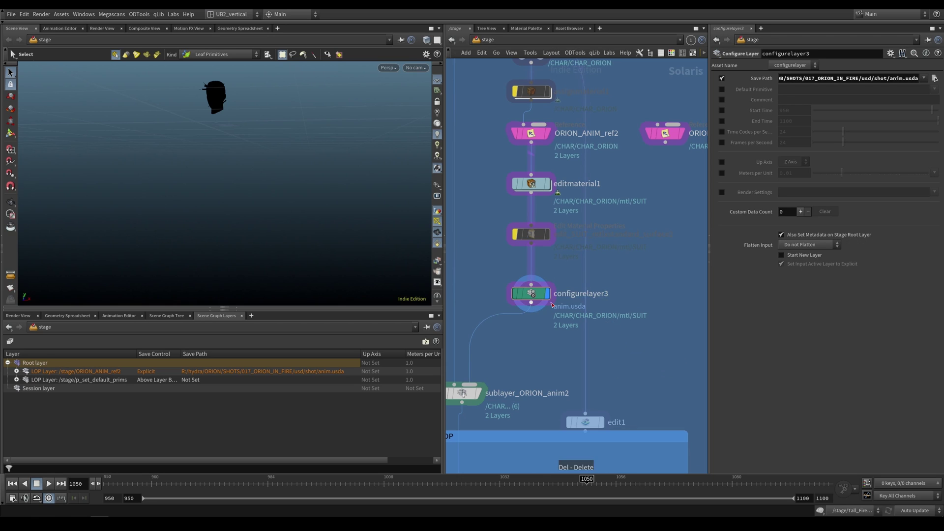
Examine the layer break example network with its USD ROP nodes branching from the configure layer nodes.
scroll(568, 300, down, 9)
middle_drag(567, 300, 677, 293)
scroll(551, 210, up, 6)
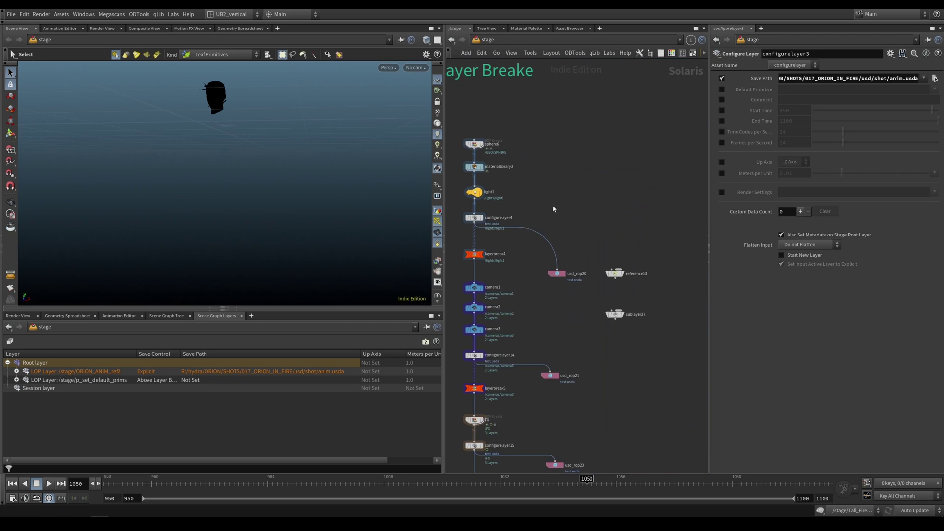
scroll(554, 206, down, 4)
drag(474, 158, 638, 311)
middle_drag(688, 275, 600, 262)
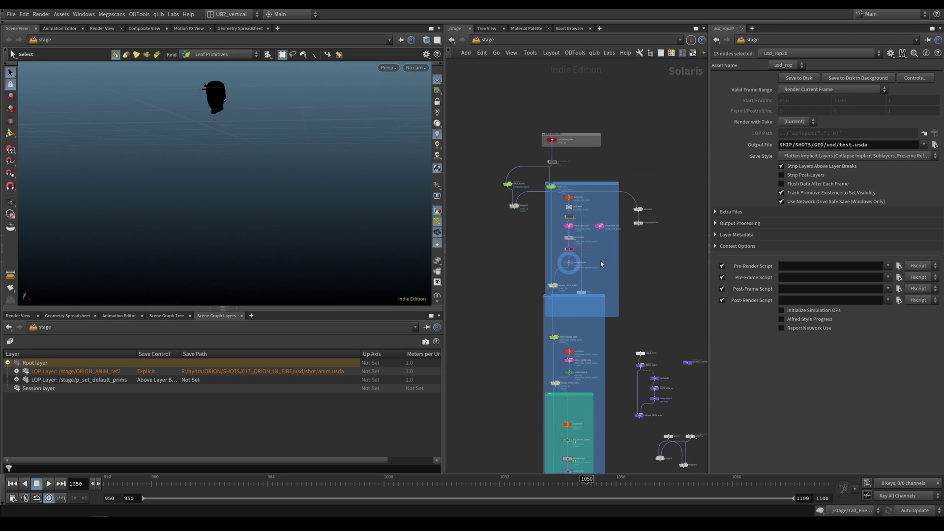
Display sublayer_ORION_anim2 and show its composed result in the scene graph tree.
scroll(570, 280, up, 6)
click(566, 220)
drag(572, 275, 492, 319)
key(r)
middle_drag(545, 294, 575, 321)
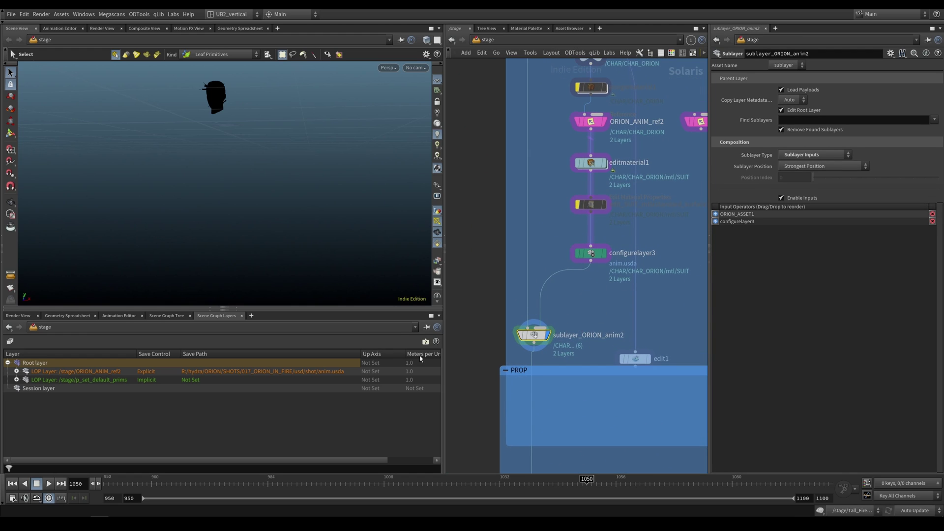
click(167, 315)
middle_drag(542, 271, 533, 302)
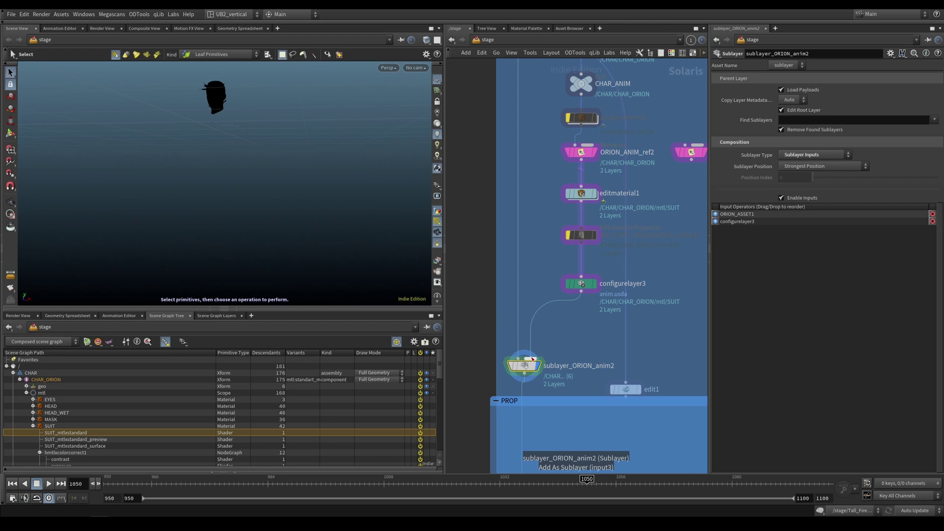
Examine the ORION_ASSET2 and sublayer36 branch beside the CHAR network.
middle_drag(482, 264, 597, 402)
drag(499, 233, 491, 239)
scroll(526, 250, down, 4)
mouse_move(534, 259)
middle_down()
mouse_move(487, 202)
mouse_move(548, 258)
middle_up()
drag(483, 150, 567, 263)
scroll(562, 209, up, 3)
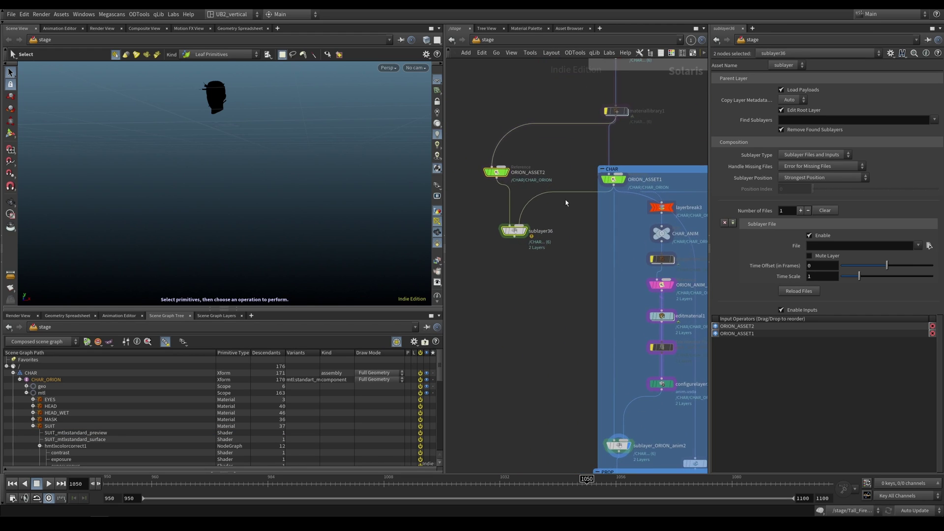
Return to sublayer_ORION_anim2 in the CHAR network and collapse the SUIT material in the scene graph tree.
drag(577, 154, 484, 265)
middle_drag(569, 360, 527, 247)
scroll(527, 320, up, 4)
middle_drag(544, 316, 506, 305)
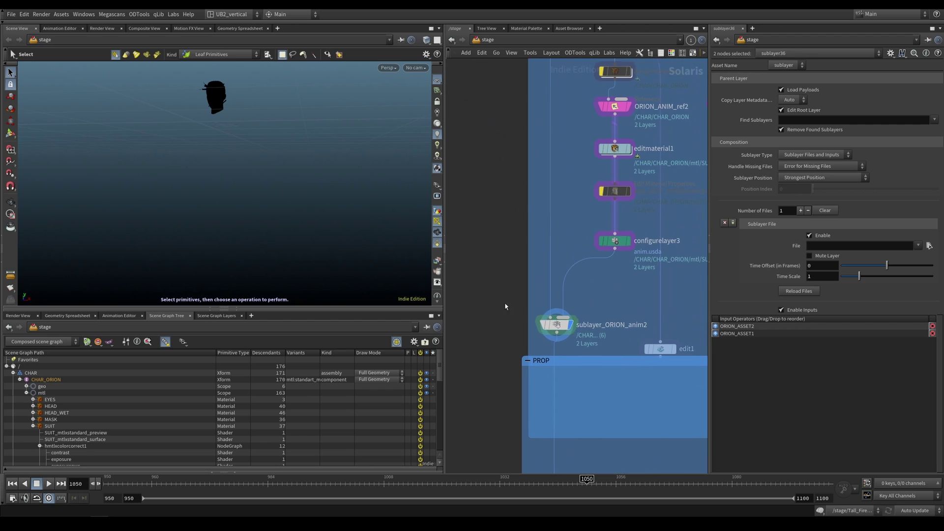
drag(506, 306, 591, 336)
click(33, 427)
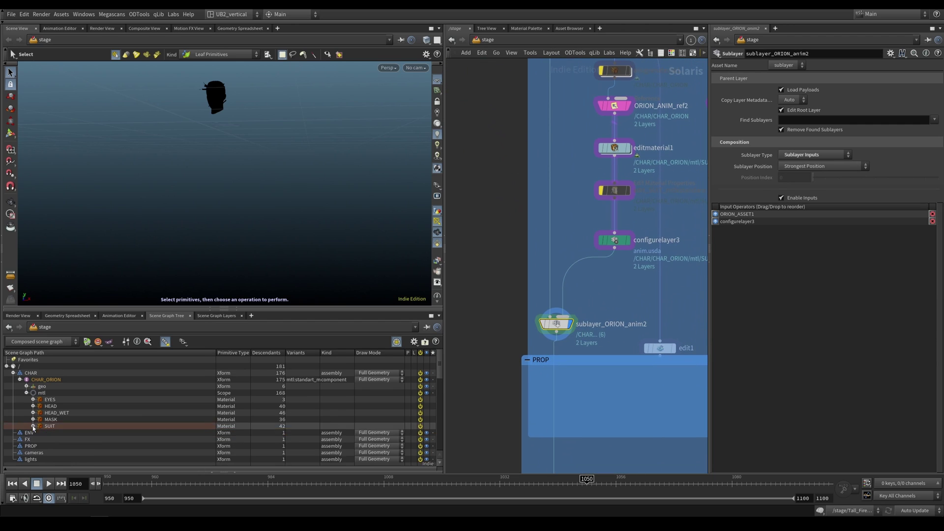
click(20, 379)
Compare configurelayer3 with sublayer_ORION_anim2 and preview the sublayered character in a Karma viewport render.
middle_drag(599, 258, 580, 288)
click(611, 270)
click(580, 271)
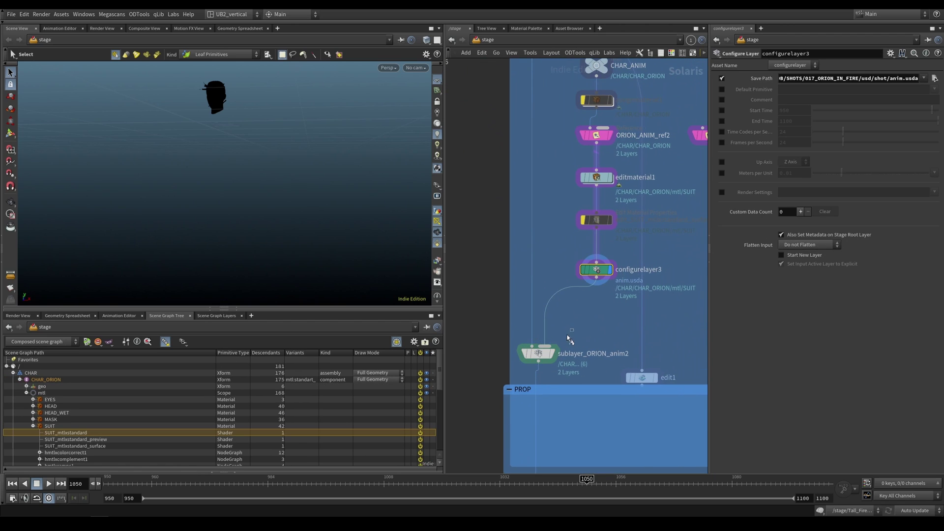
click(540, 352)
key(k)
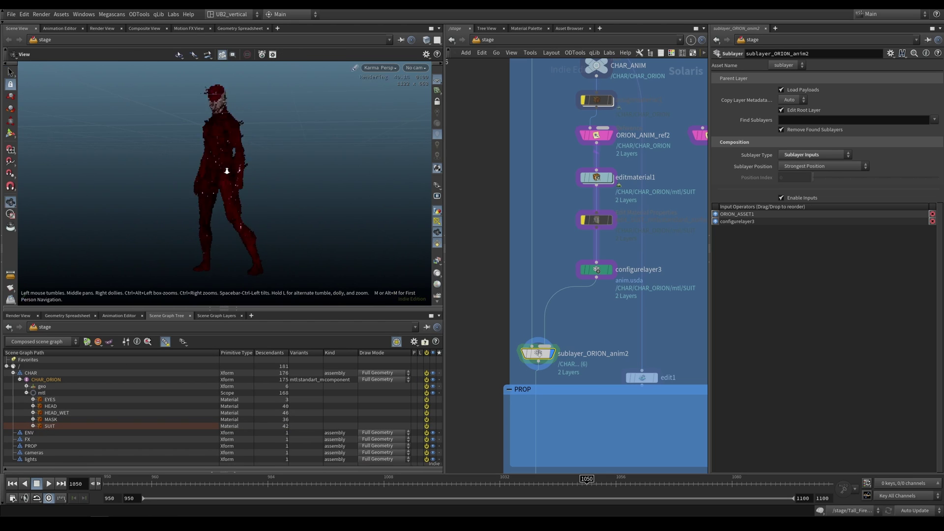
key(alt+shift+h)
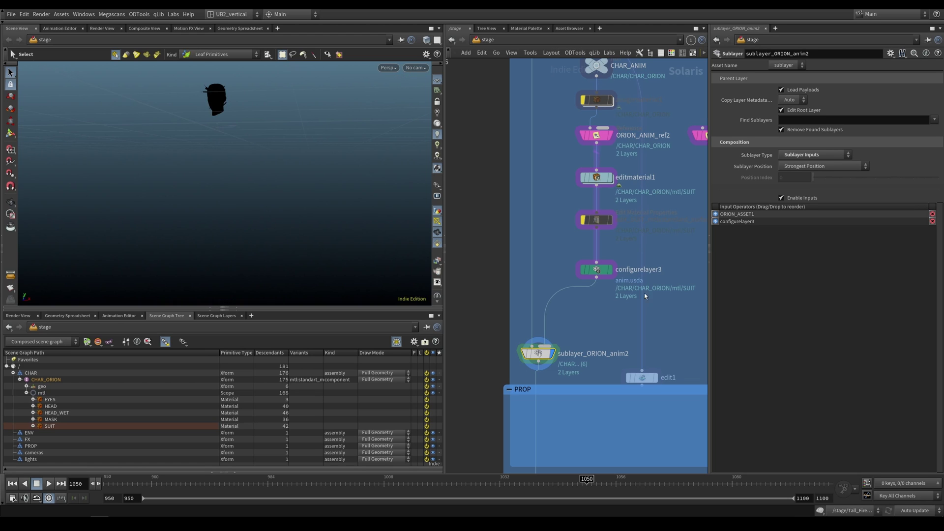
Display ORION_SWORDS_PROP in the PROP network and frame the swords together with the character in the viewport.
scroll(623, 327, down, 4)
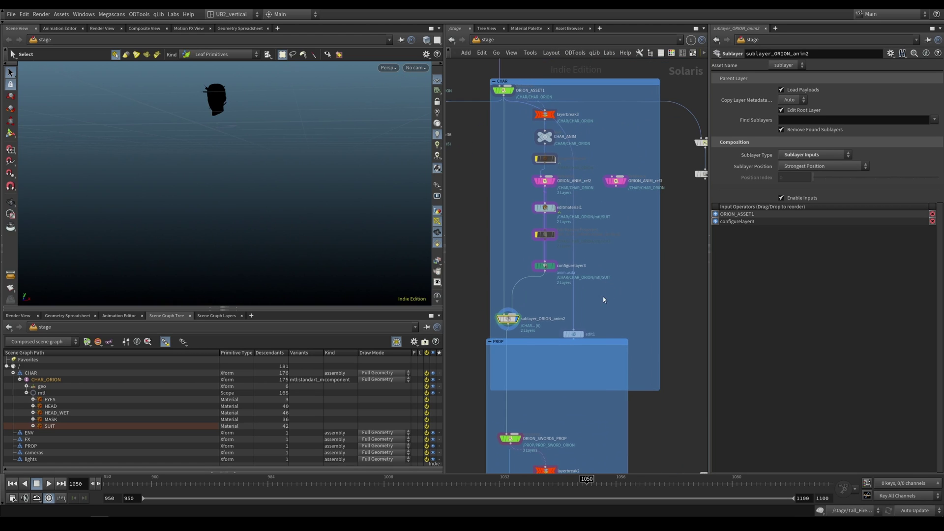
middle_drag(557, 403, 605, 261)
scroll(591, 267, up, 3)
drag(544, 301, 510, 308)
key(r)
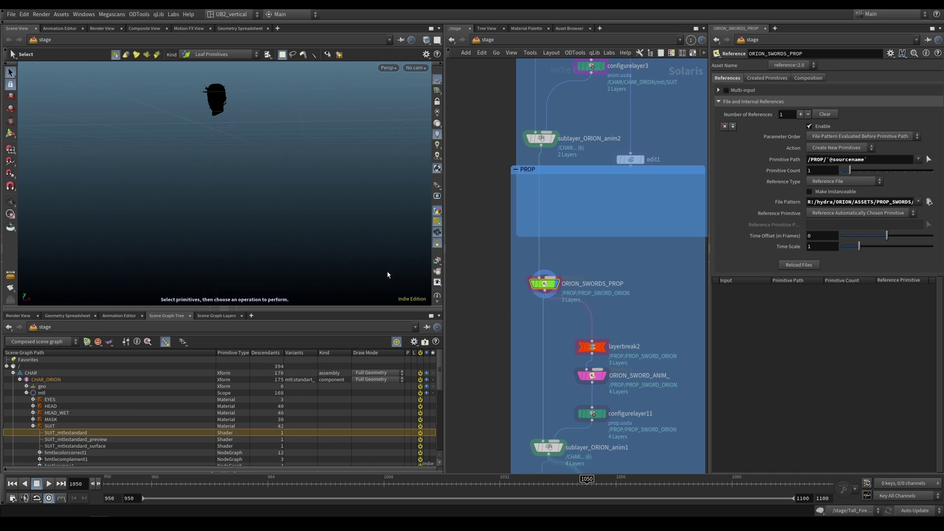
key(space)
key(space+a)
drag(148, 160, 174, 226)
middle_drag(639, 322, 620, 290)
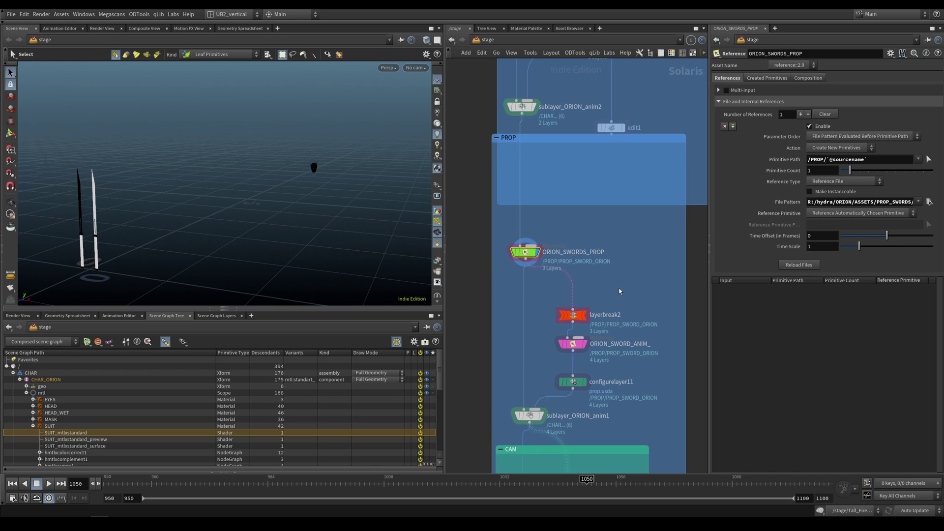
Move layerbreak2 farther above ORION_SWORD_ANIM_ and display the ORION_SWORD_ANIM_ reference.
click(583, 316)
drag(580, 316, 580, 298)
middle_drag(548, 322, 543, 309)
scroll(543, 314, up, 1)
click(584, 333)
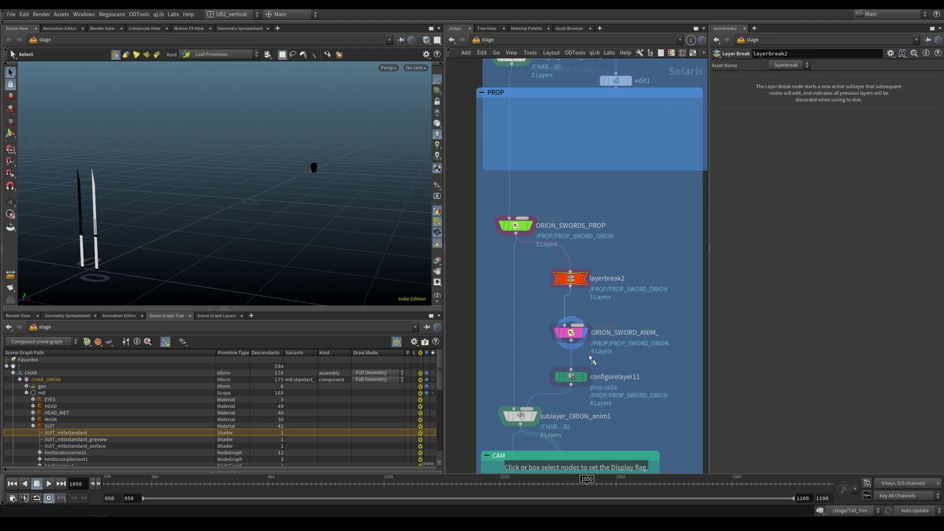
middle_drag(613, 315, 598, 300)
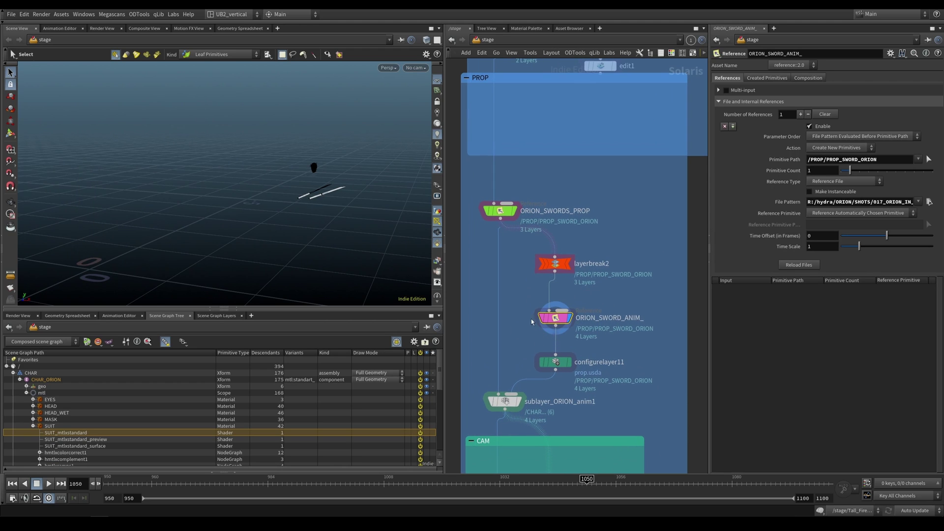
Try the file name prorp.usda in configurelayer11's Save Path and undo the edit.
middle_drag(598, 343, 584, 298)
click(551, 317)
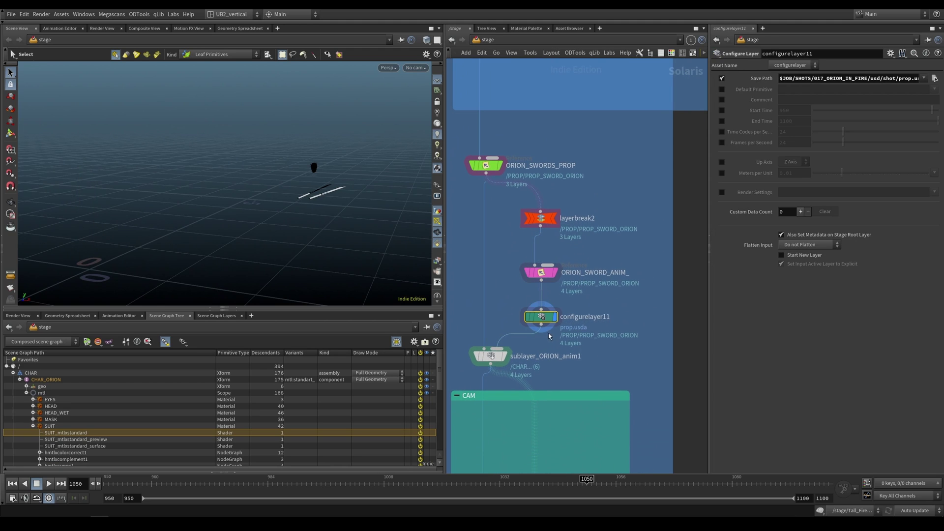
click(878, 78)
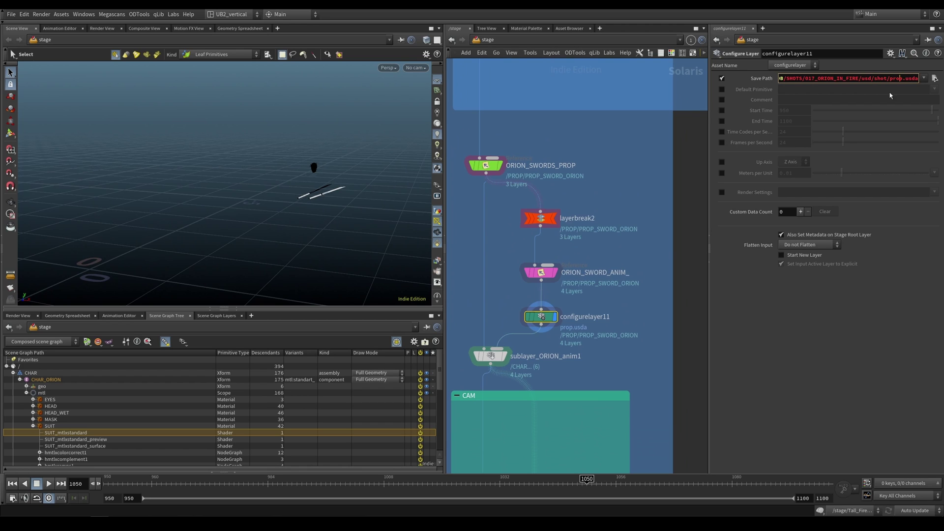
text(r)
click(491, 355)
click(541, 317)
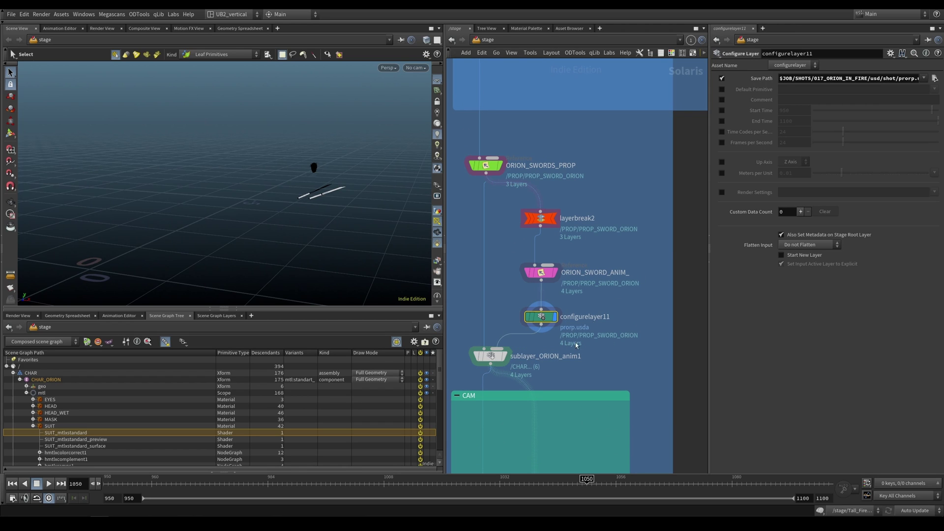
key(ctrl+z)
key(ctrl+z)
key(ctrl+z)
Display sublayer_ORION_anim1 and preview the character with the swords up close in a Karma viewport render.
click(490, 355)
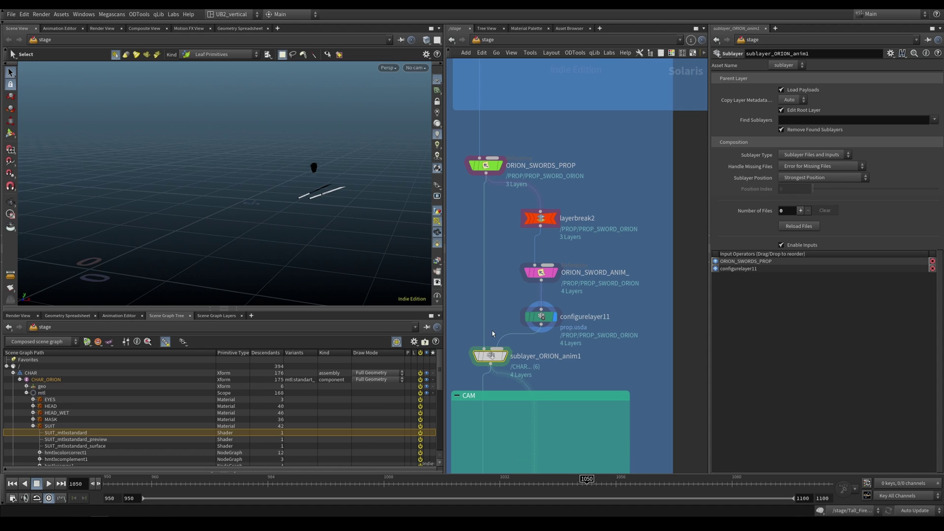
middle_drag(535, 388, 572, 297)
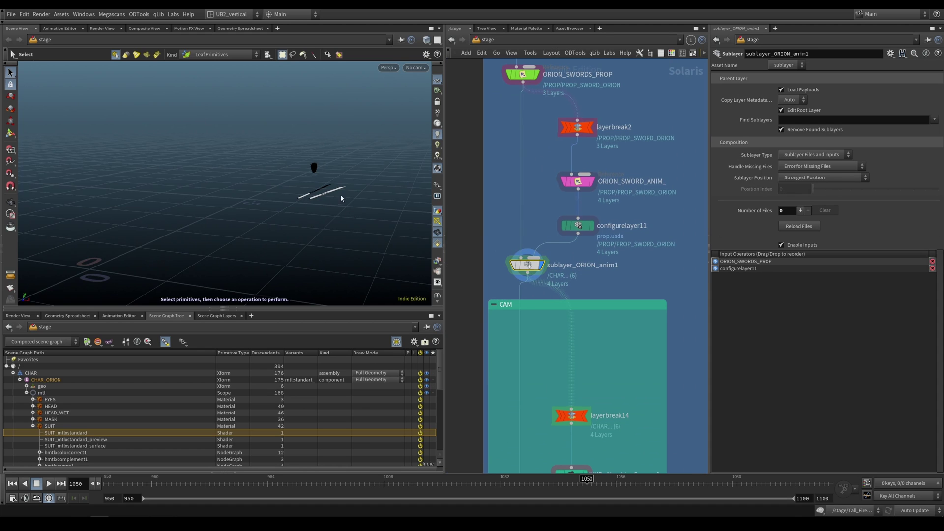
alt+right_drag(341, 196, 410, 169)
alt+drag(364, 176, 335, 181)
alt+middle_drag(335, 181, 281, 201)
drag(281, 200, 295, 210)
key(s)
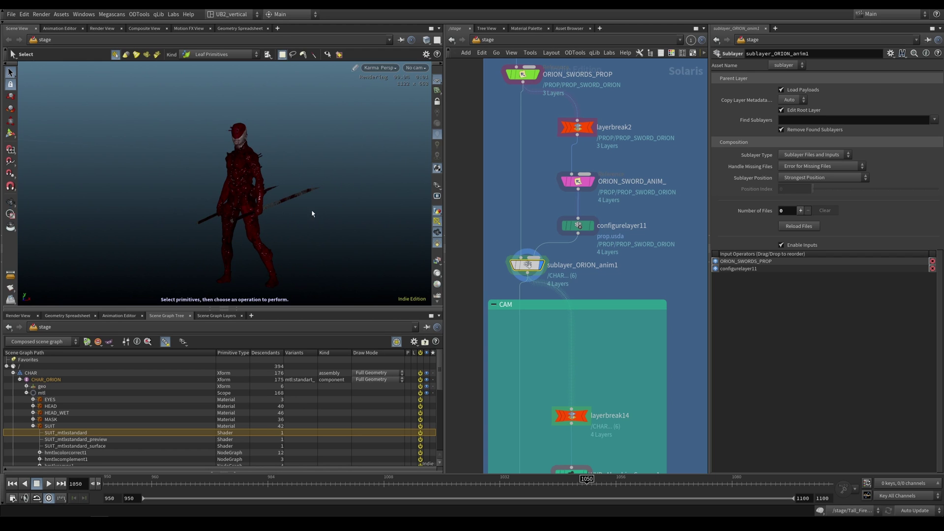
alt+right_drag(286, 200, 360, 208)
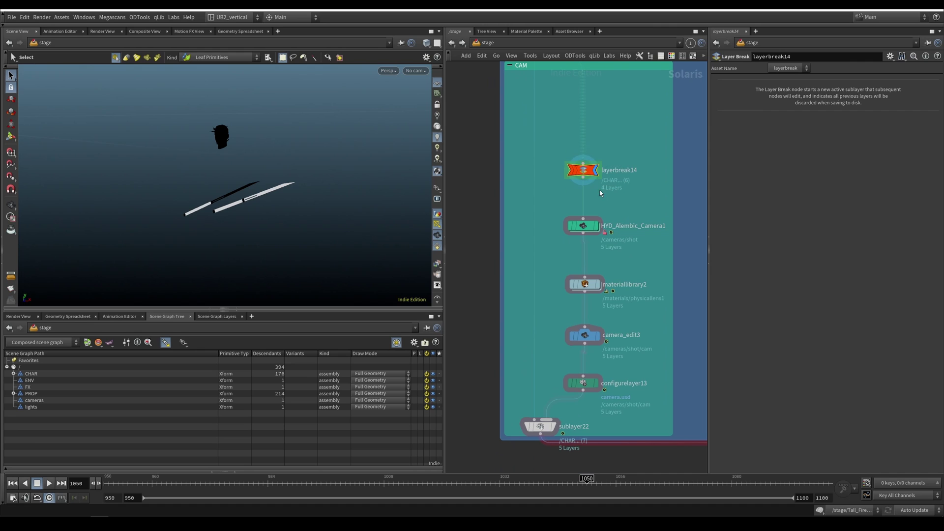
Compare layerbreak14 with HYD_Alembic_Camera1 in the CAM network, leaving the camera loader displayed.
scroll(609, 199, up, 2)
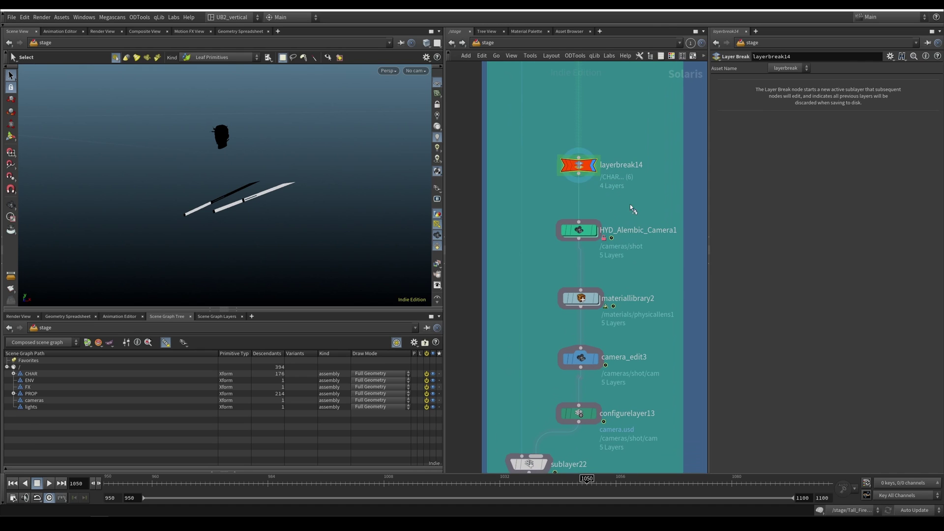
click(594, 230)
click(594, 166)
click(594, 230)
middle_drag(622, 222, 602, 210)
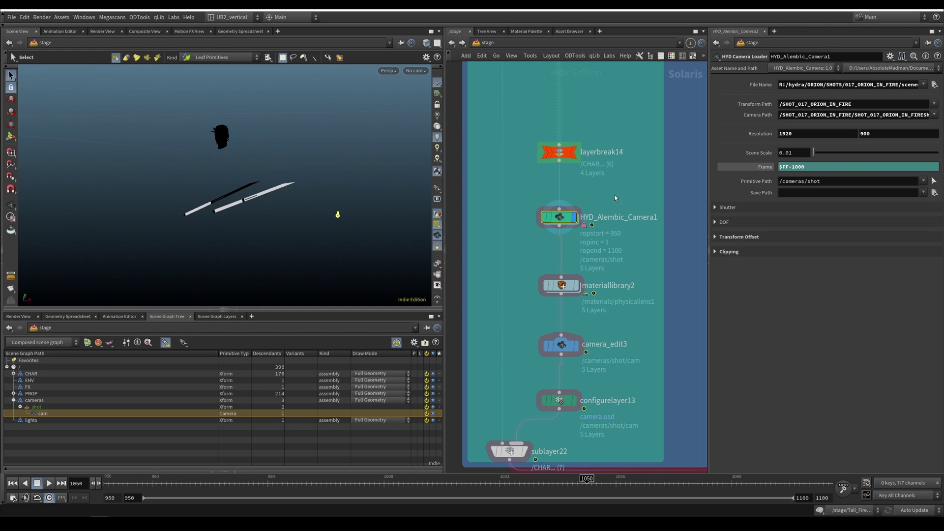
Inspect the network inside HYD_Alembic_Camera1, including the settings of its internal configurelayer3.
double_click(559, 218)
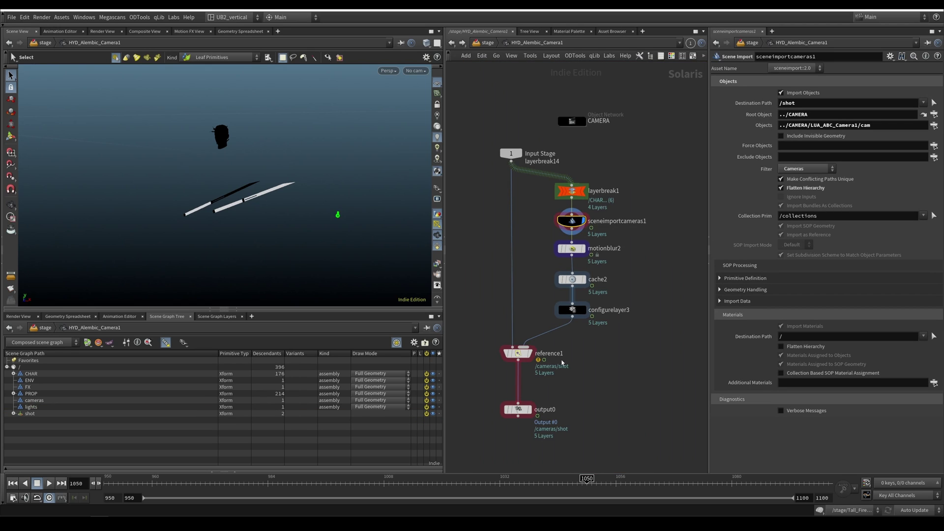
drag(645, 209, 555, 245)
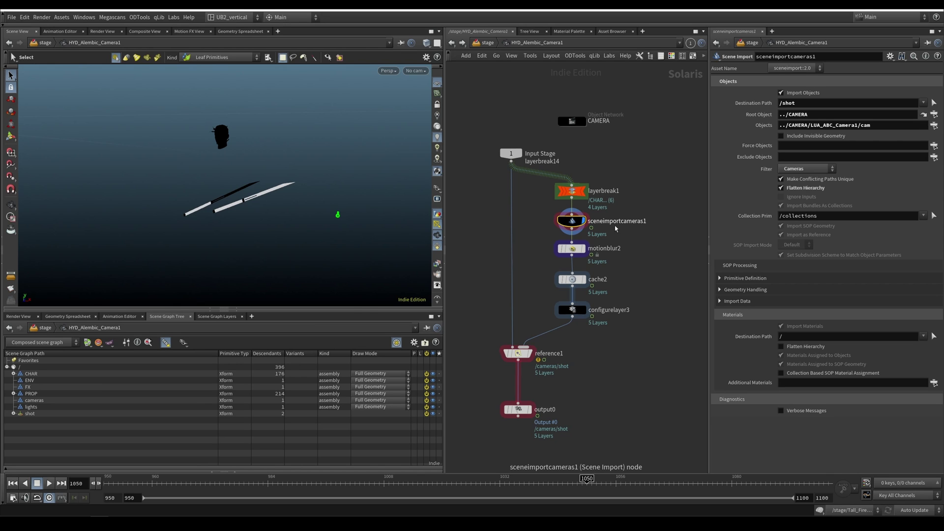
click(488, 42)
click(488, 42)
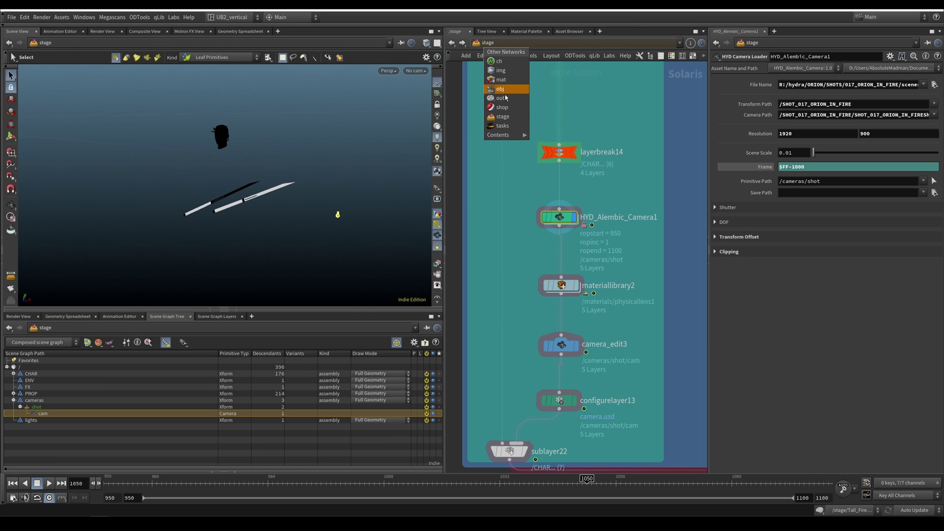
key(i)
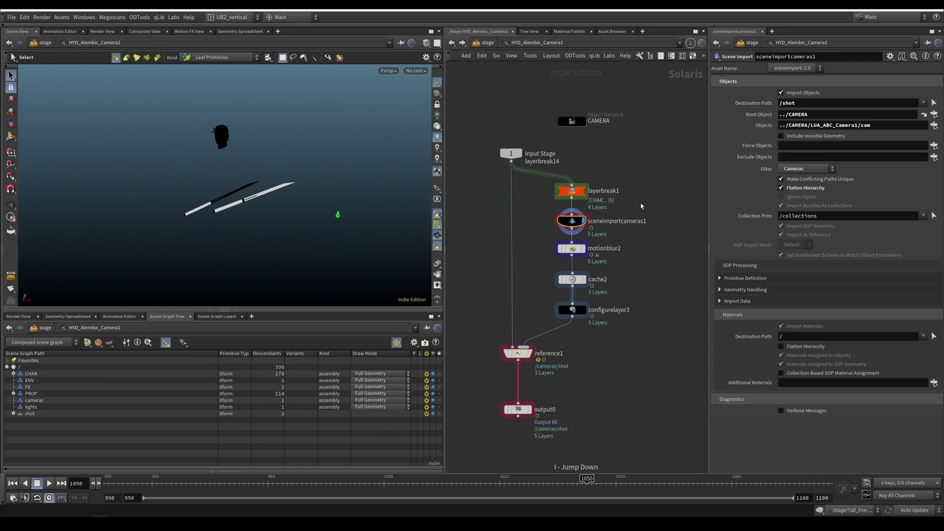
click(576, 306)
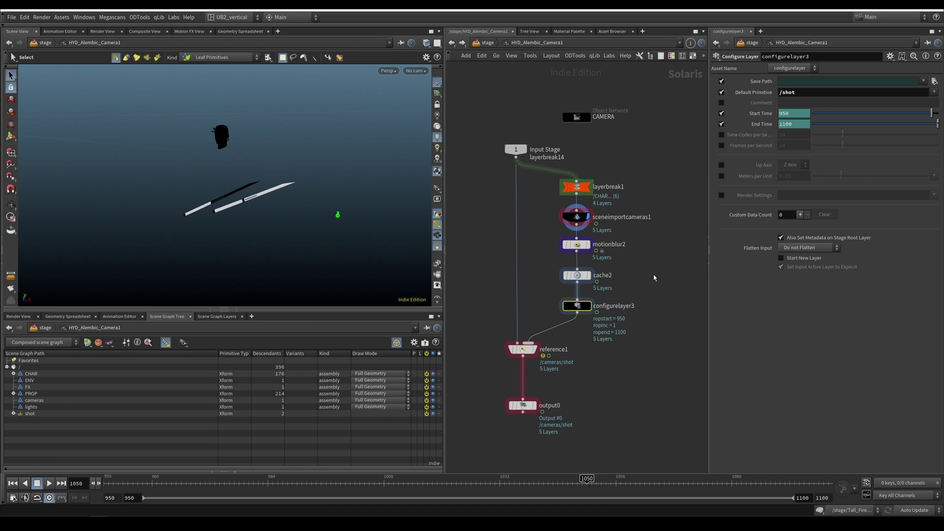
Display reference1 inside HYD_Alembic_Camera1, examine the cameras branch down to cam in the scene graph, and return to the stage level.
middle_drag(654, 278, 649, 242)
click(519, 313)
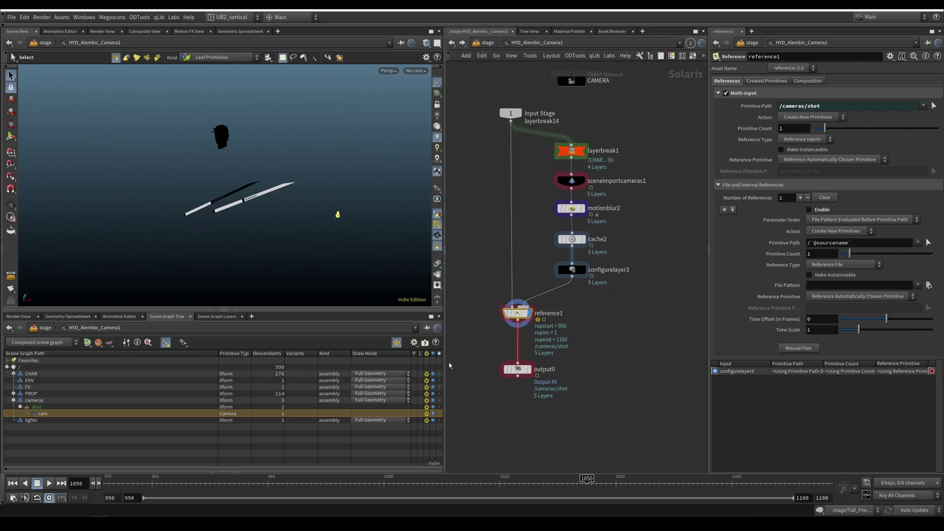
click(32, 401)
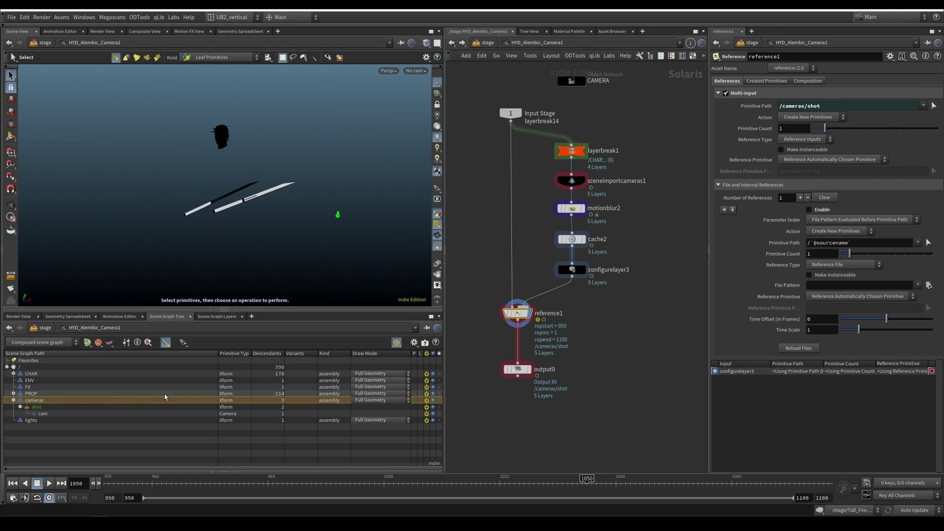
click(48, 420)
click(47, 415)
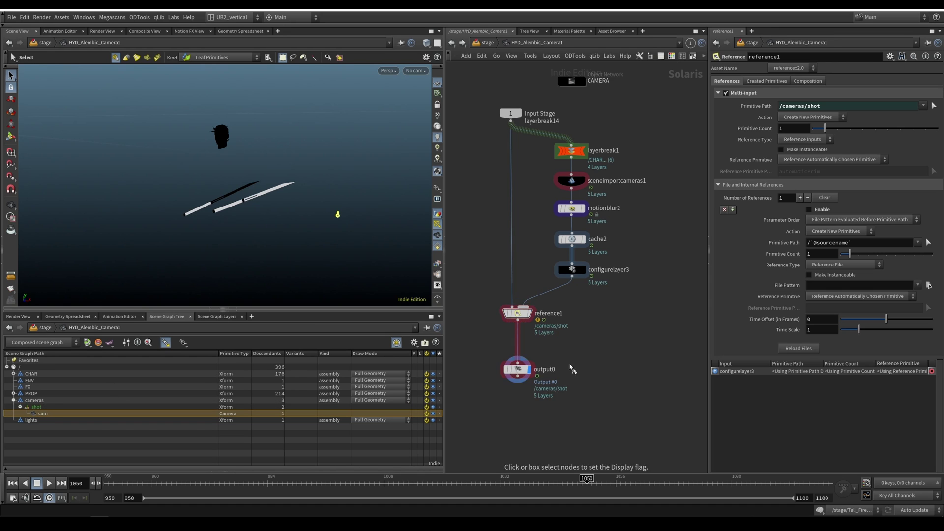
key(u)
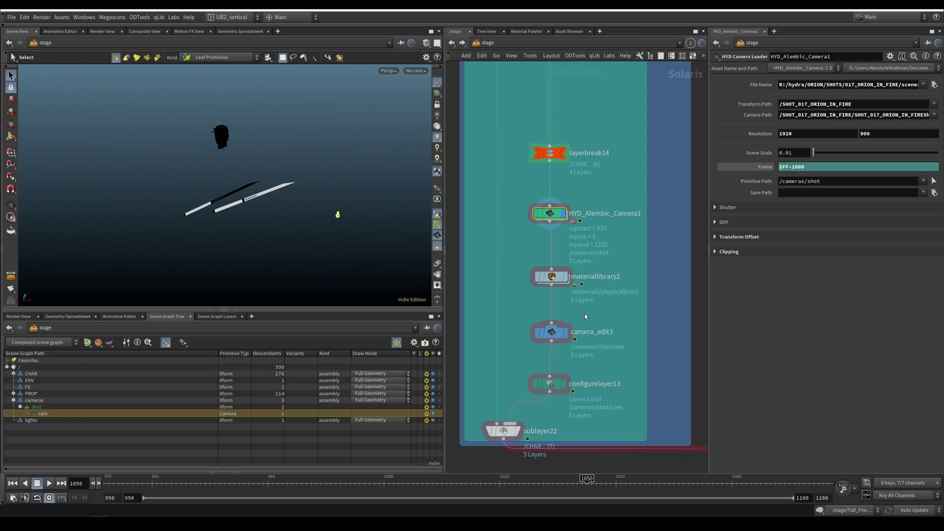
Display camera_edit3 and configurelayer13 in turn, and examine the shot/camera.usd part of configurelayer13's Save Path.
click(541, 339)
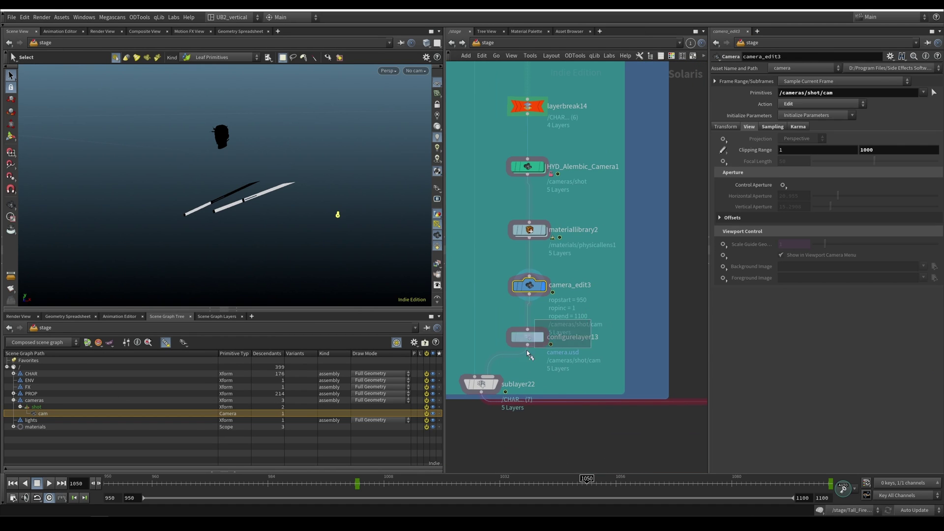
click(542, 338)
drag(874, 83, 934, 80)
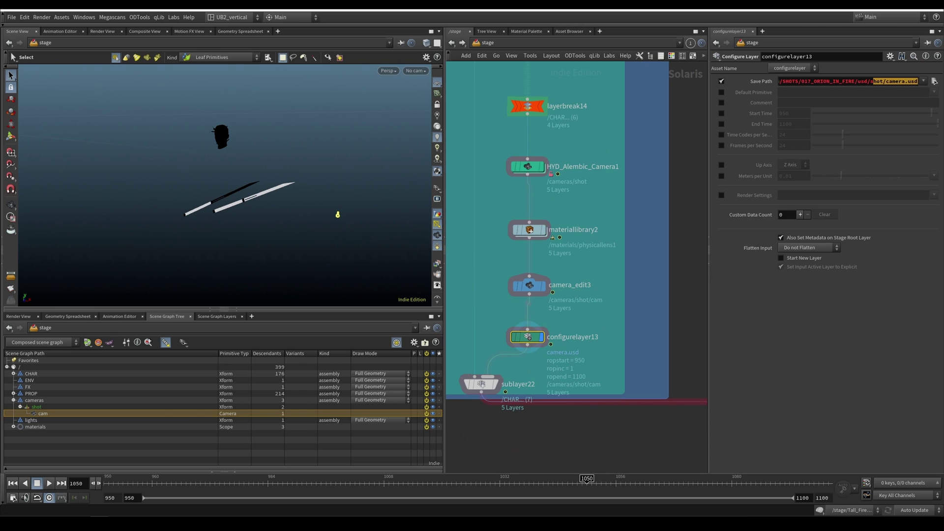
click(900, 82)
drag(874, 82, 919, 84)
click(900, 82)
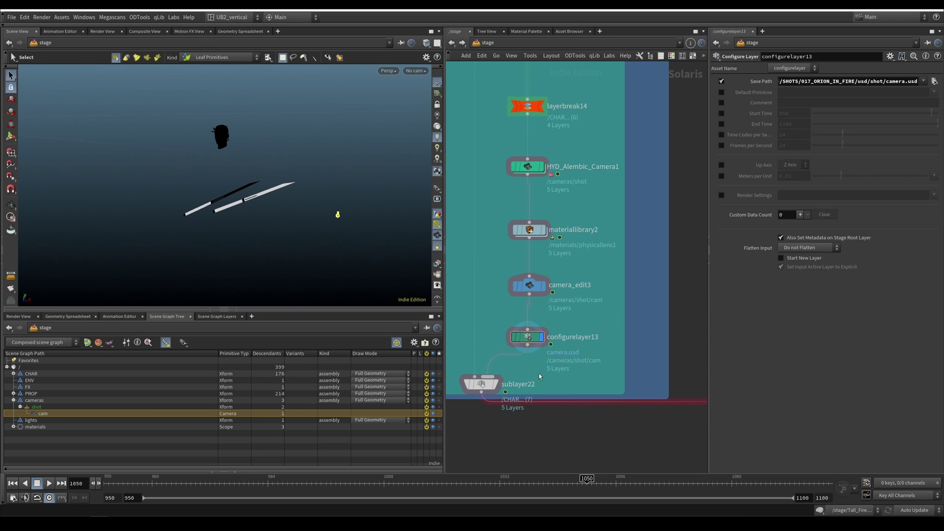
Display sublayer22 and review the whole shot network, covering the character, prop and camera blocks.
click(481, 385)
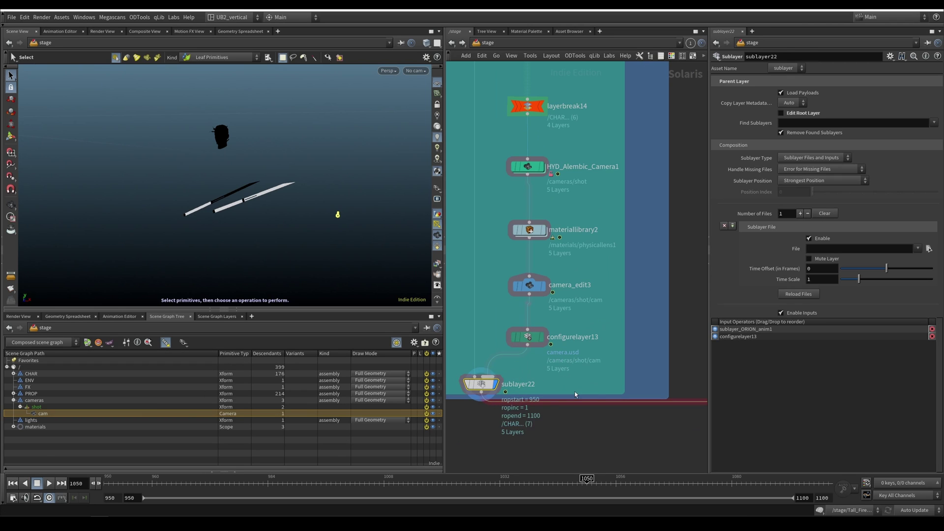
scroll(575, 395, down, 10)
middle_drag(652, 402, 570, 363)
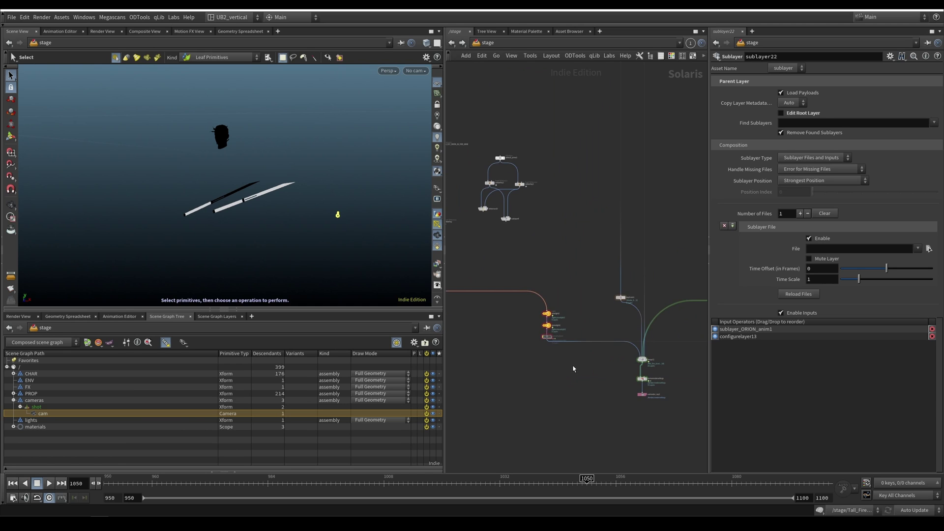
right_drag(574, 368, 525, 382)
middle_drag(524, 382, 573, 399)
right_drag(509, 306, 527, 295)
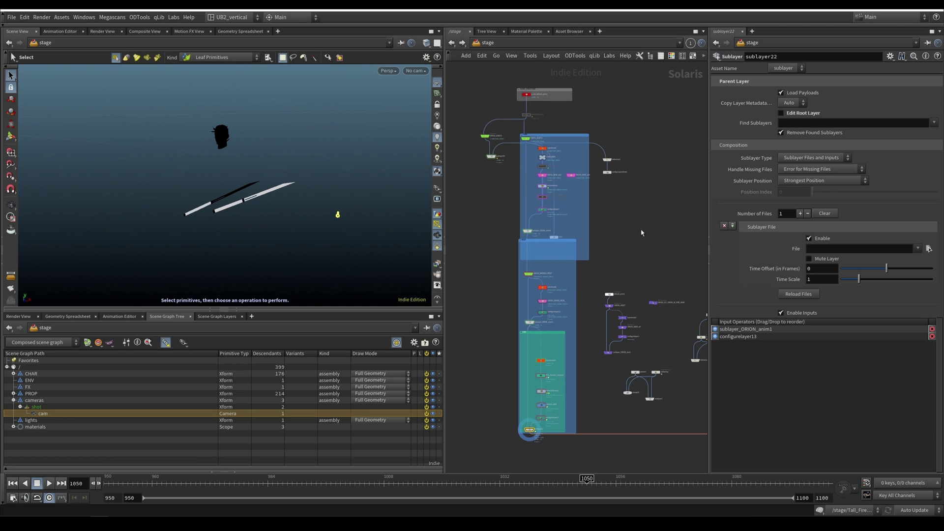
scroll(547, 206, up, 5)
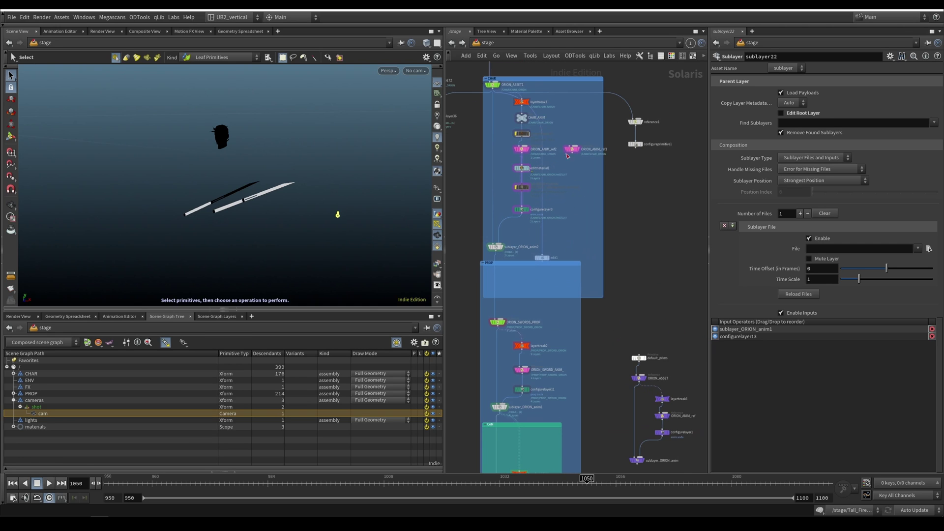
scroll(621, 228, down, 6)
middle_drag(532, 204, 619, 256)
scroll(627, 236, up, 3)
drag(632, 227, 512, 388)
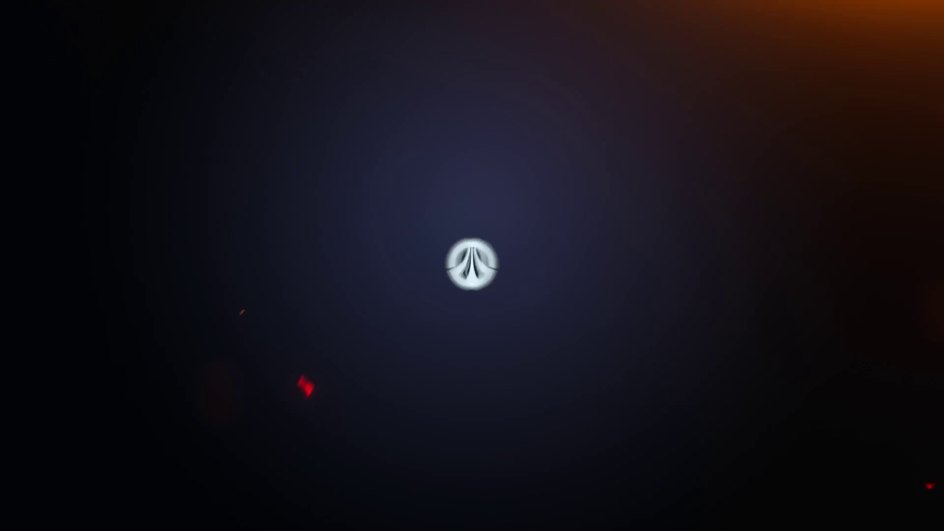